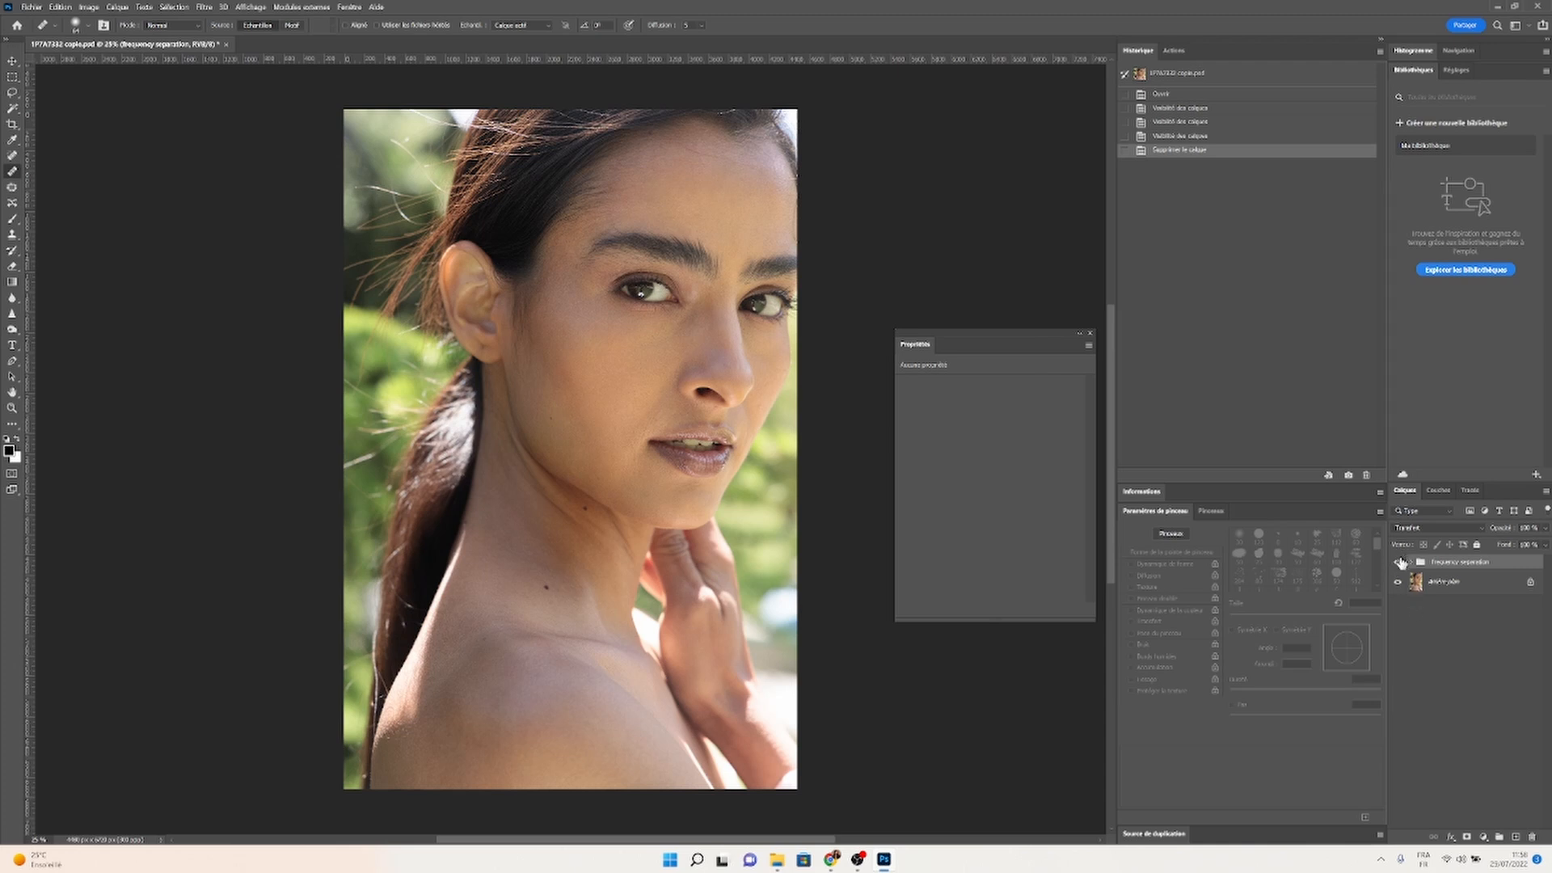
- Compare the image with and without the frequency separation group, and create a new layer group named "chromie" above it
left_click(1398, 564)
left_click(1398, 563)
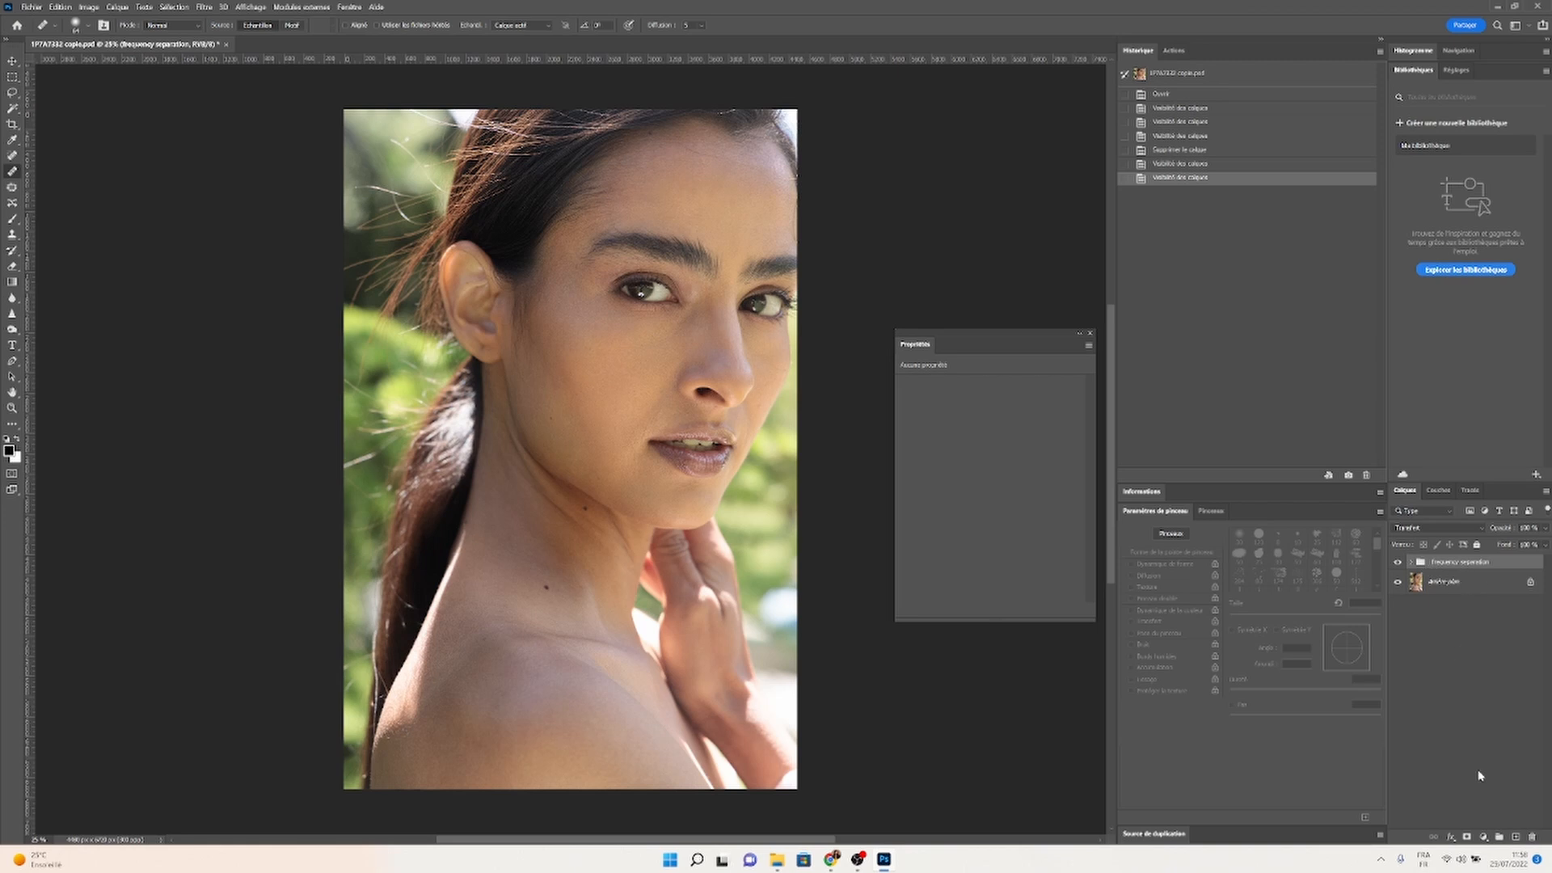
left_click(1499, 838)
double_click(1445, 562)
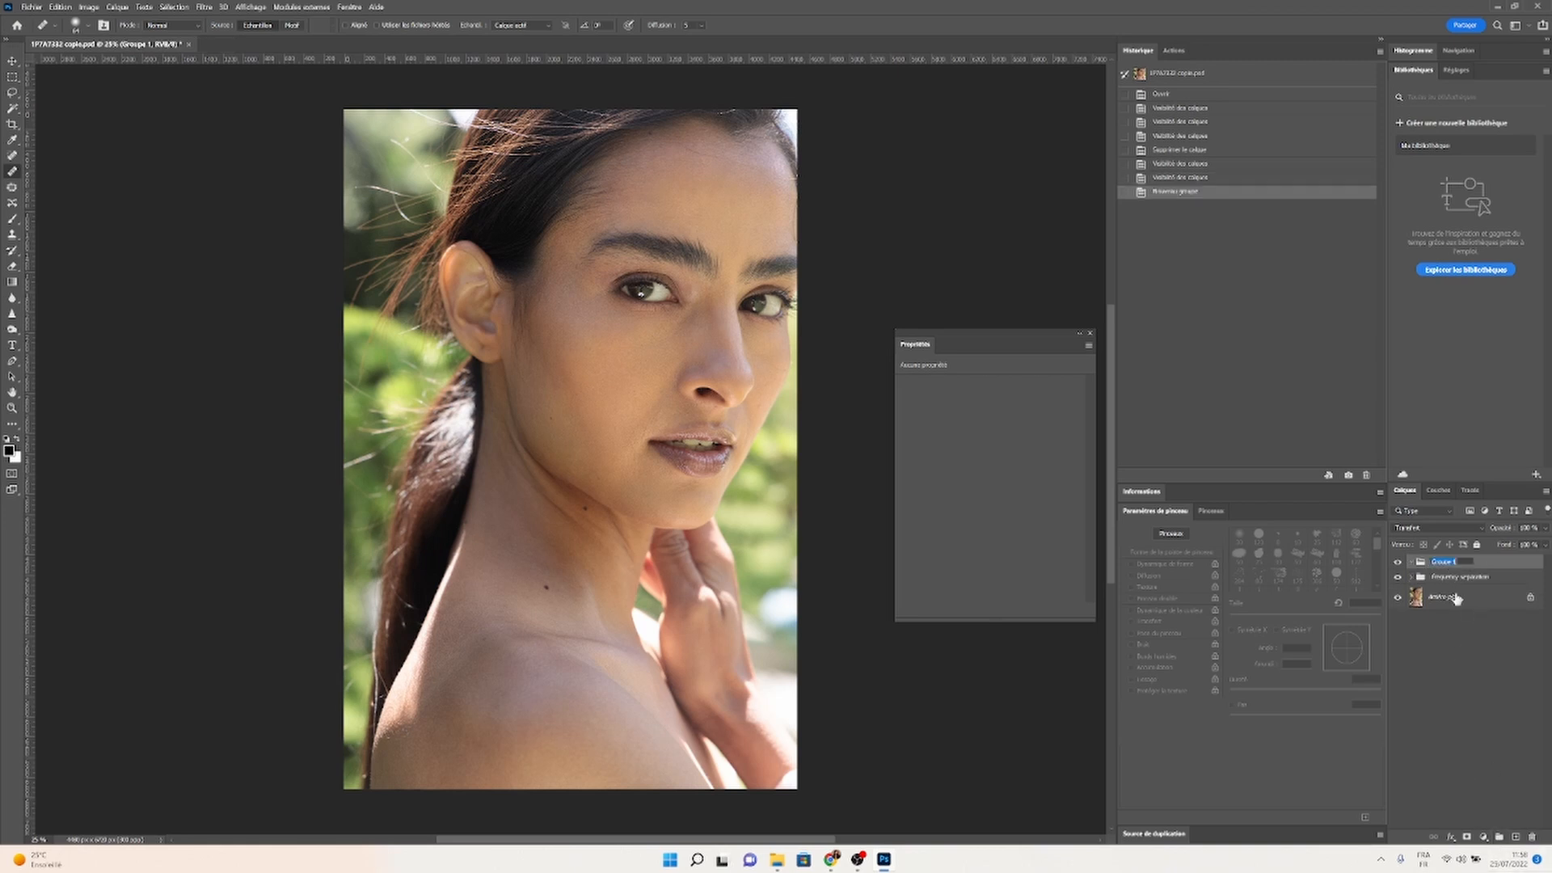
type("chromie")
key("Return")
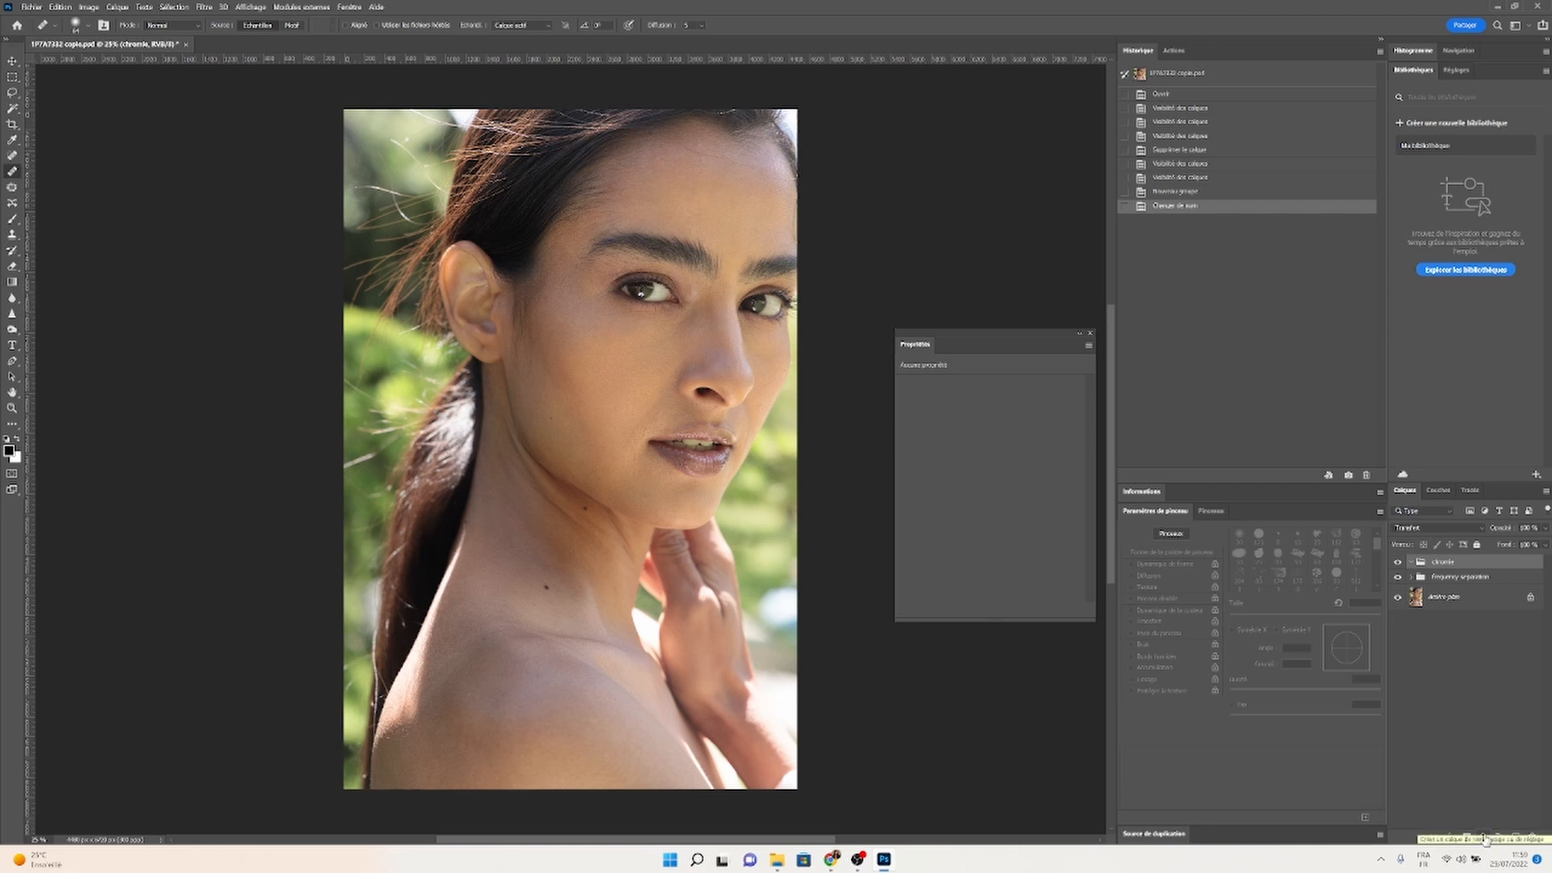
- Add a Black & White adjustment layer inside the chromie group and set its blending mode to Luminosity
left_click(1484, 837)
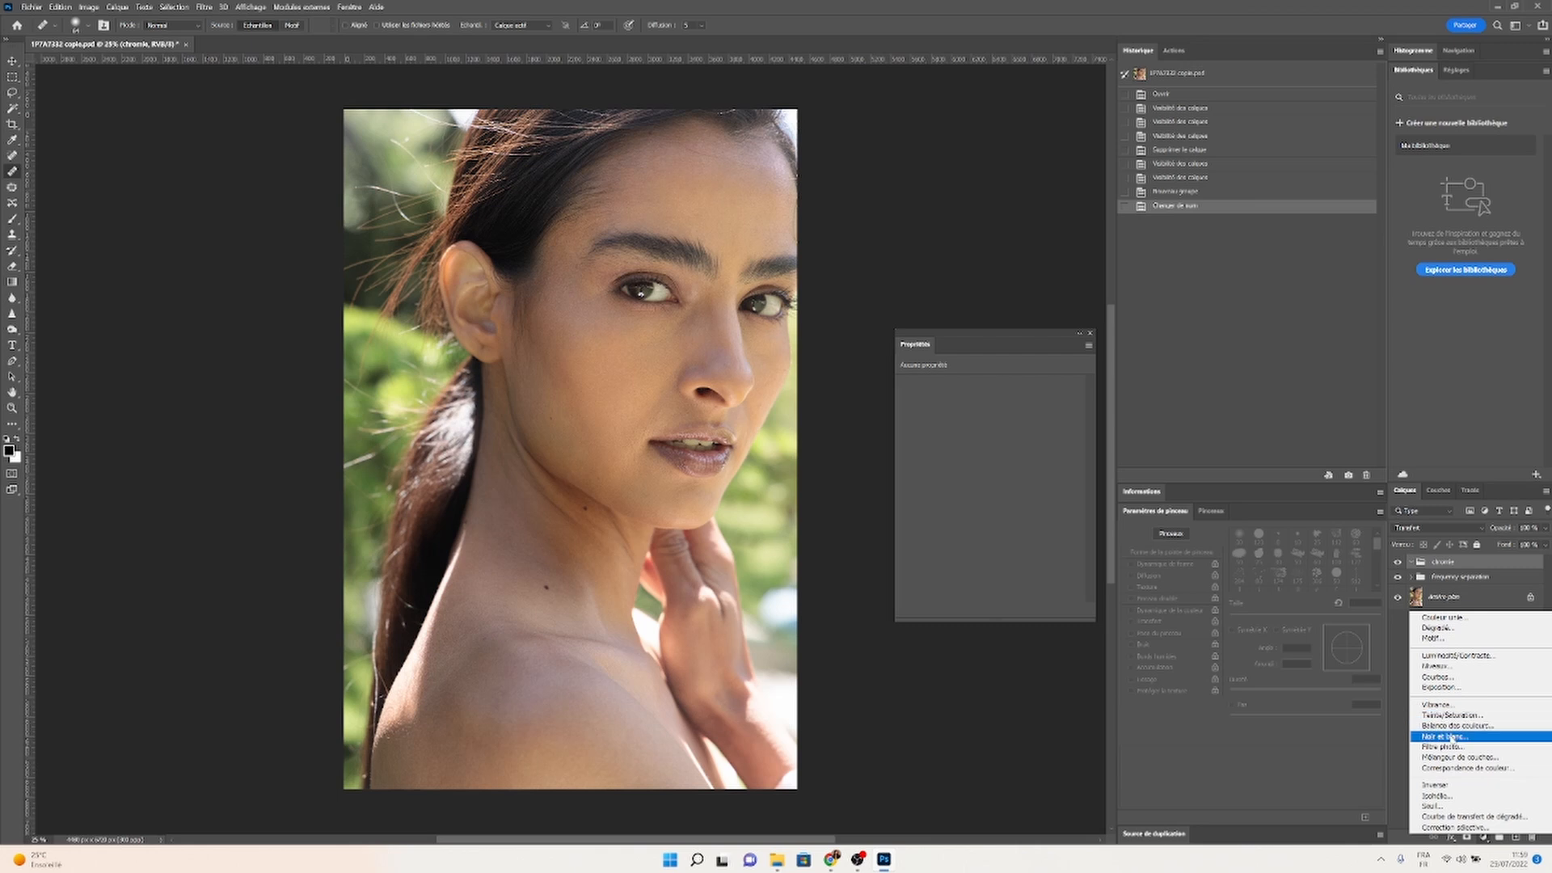
left_click(1446, 736)
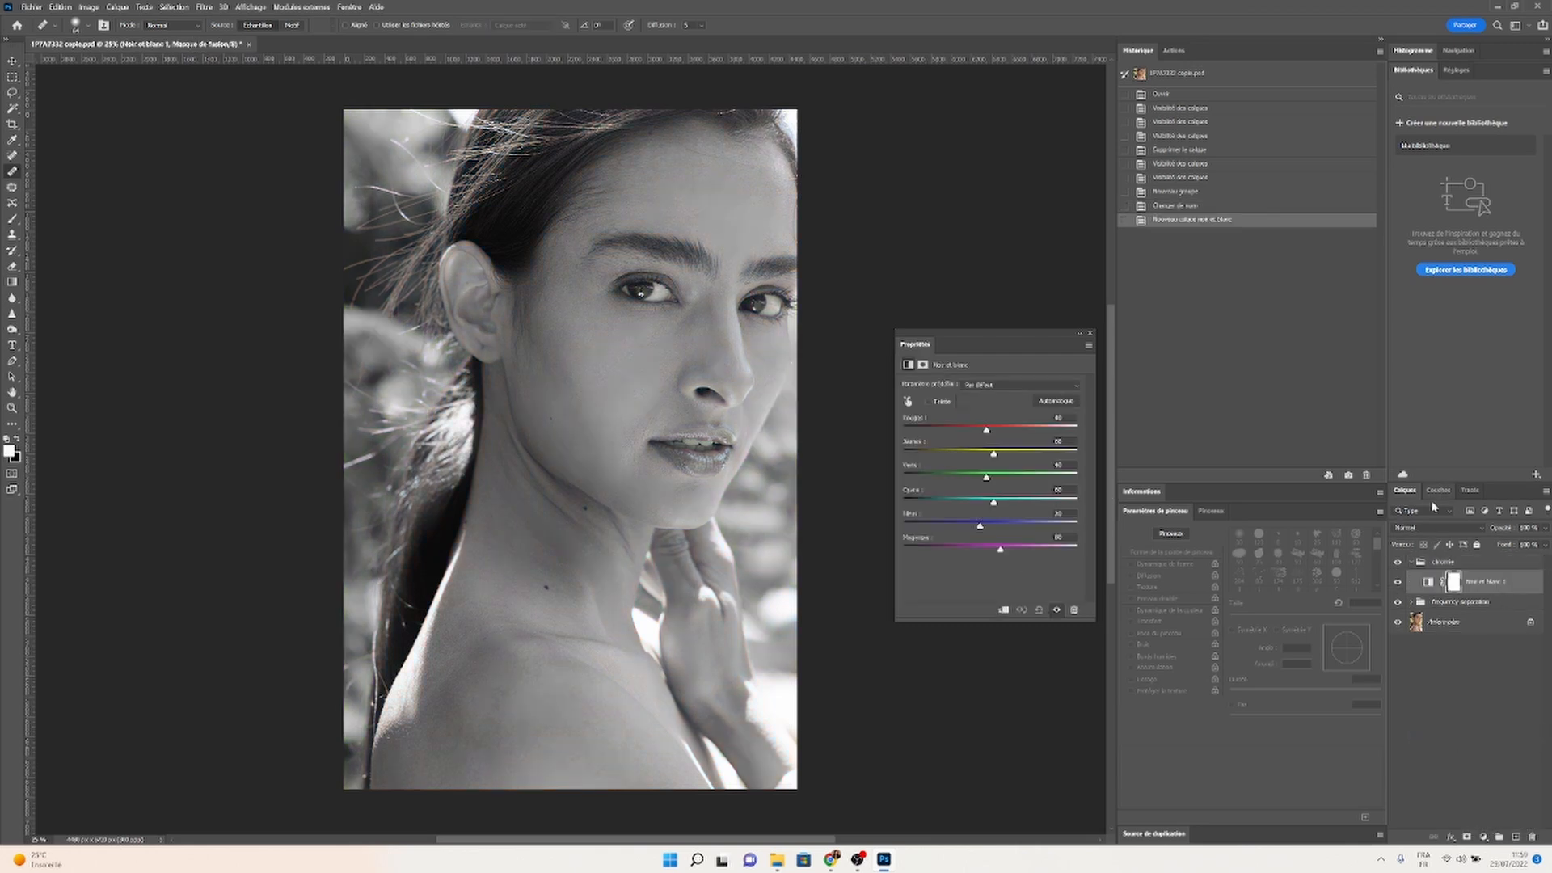
left_click(1414, 528)
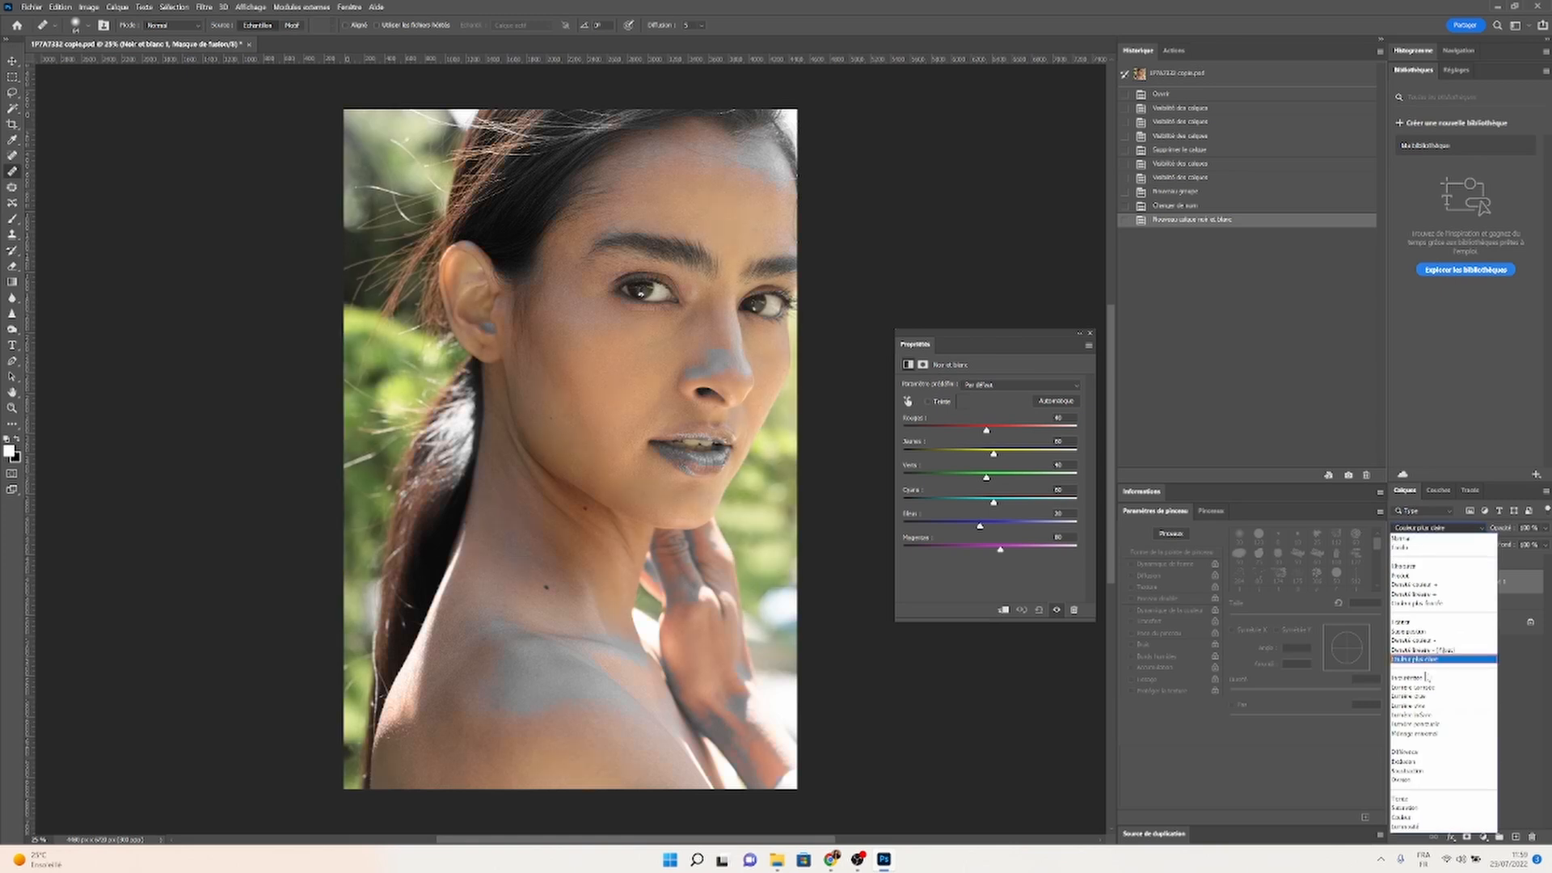
left_click(1411, 827)
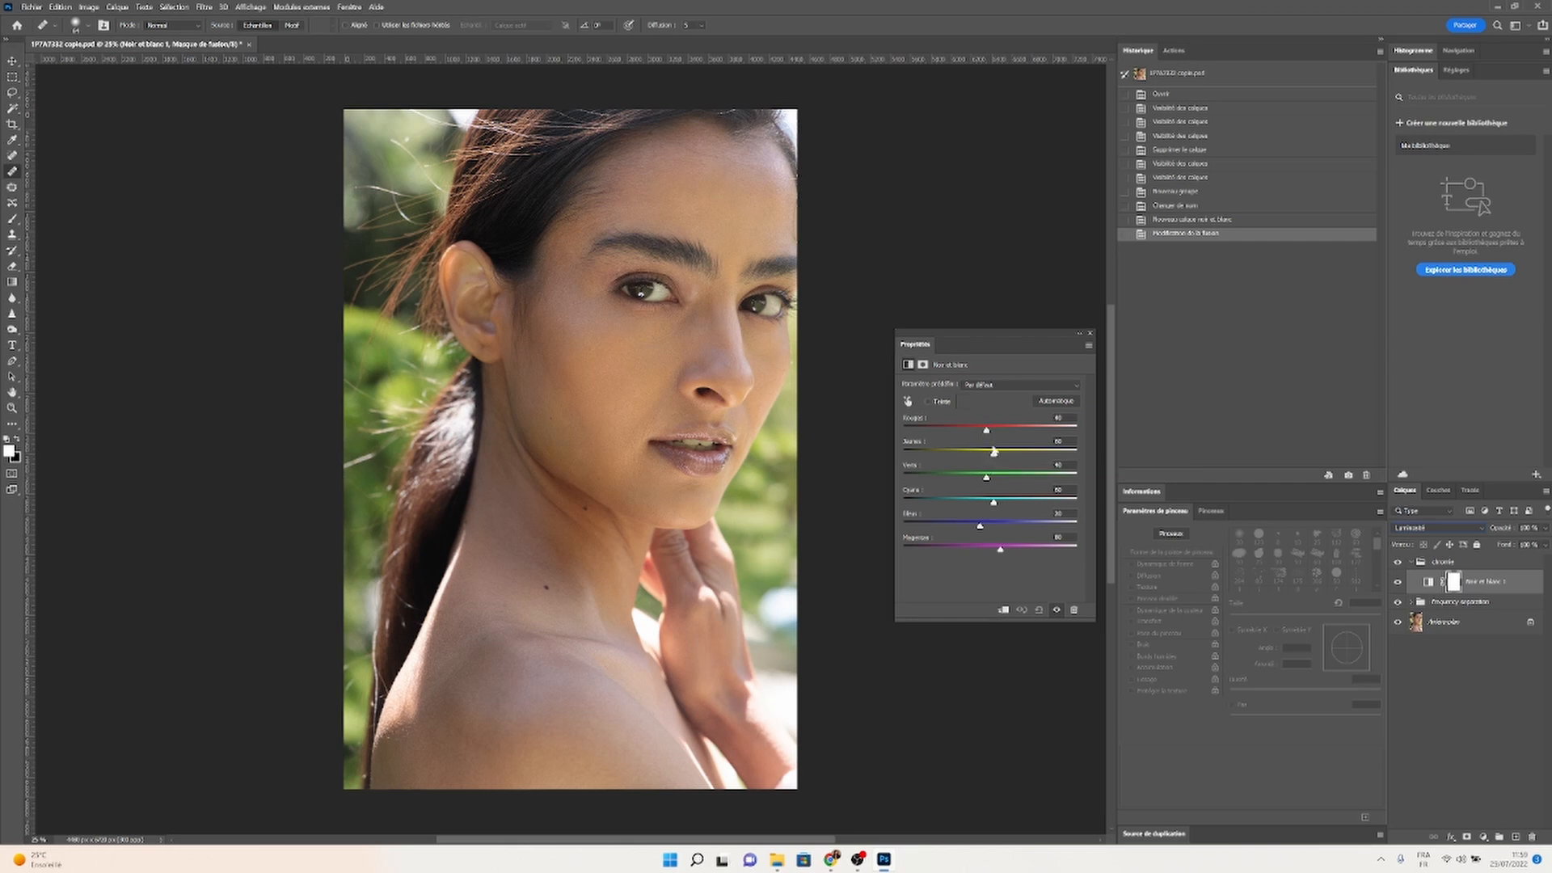
- Darken the skin and foliage tones in the Black & White adjustment: reds about 31, yellows about 45, greens about 36
left_click_drag(988, 436, 984, 436)
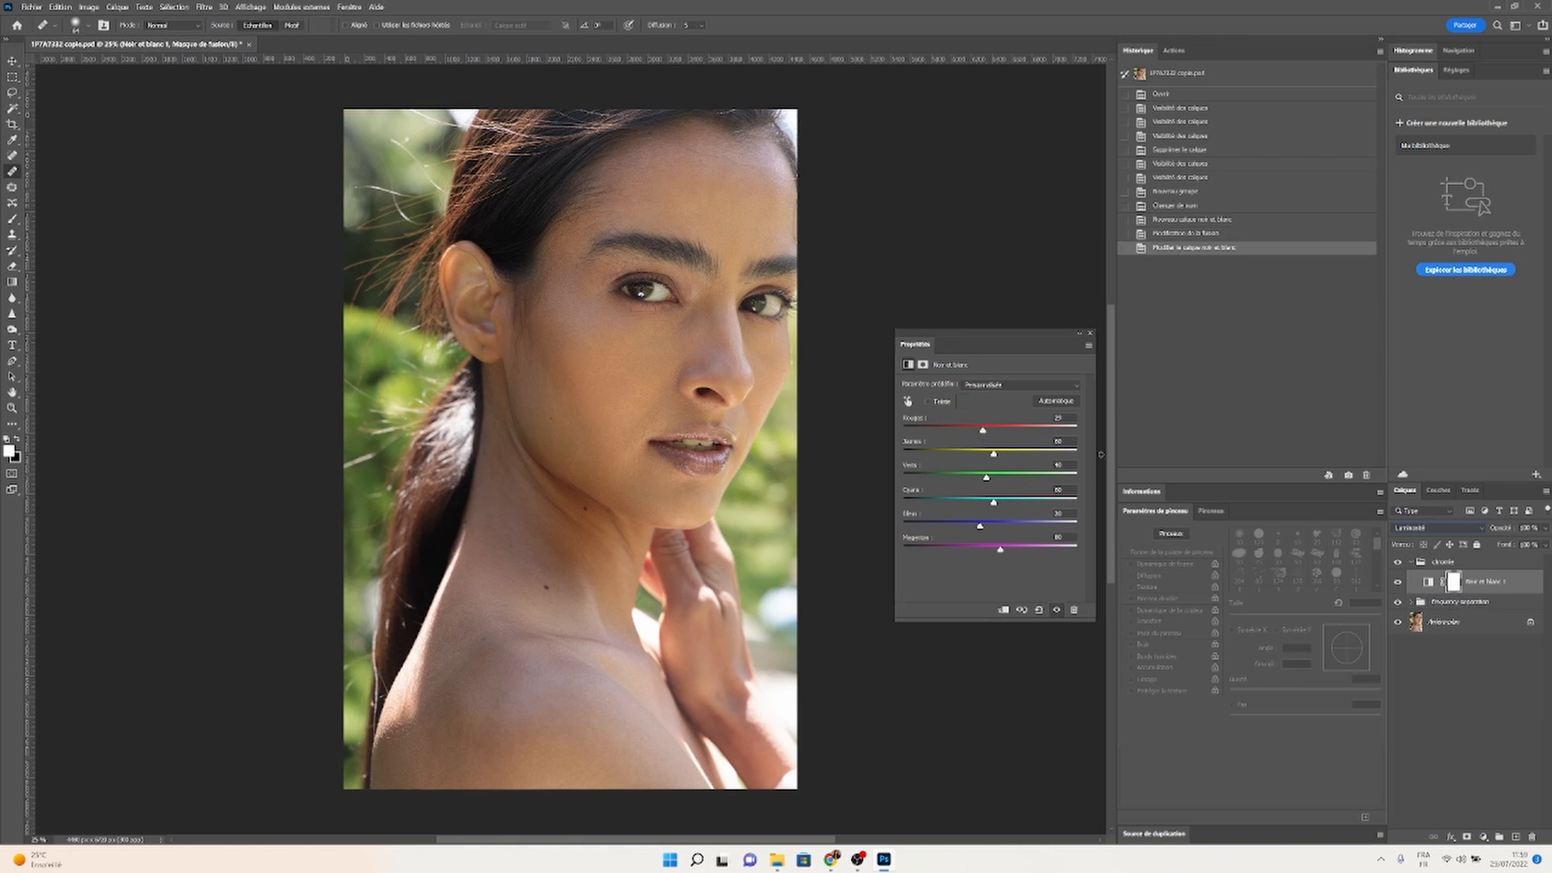
left_click_drag(984, 433, 981, 435)
left_click_drag(979, 441, 981, 434)
left_click_drag(995, 458, 986, 460)
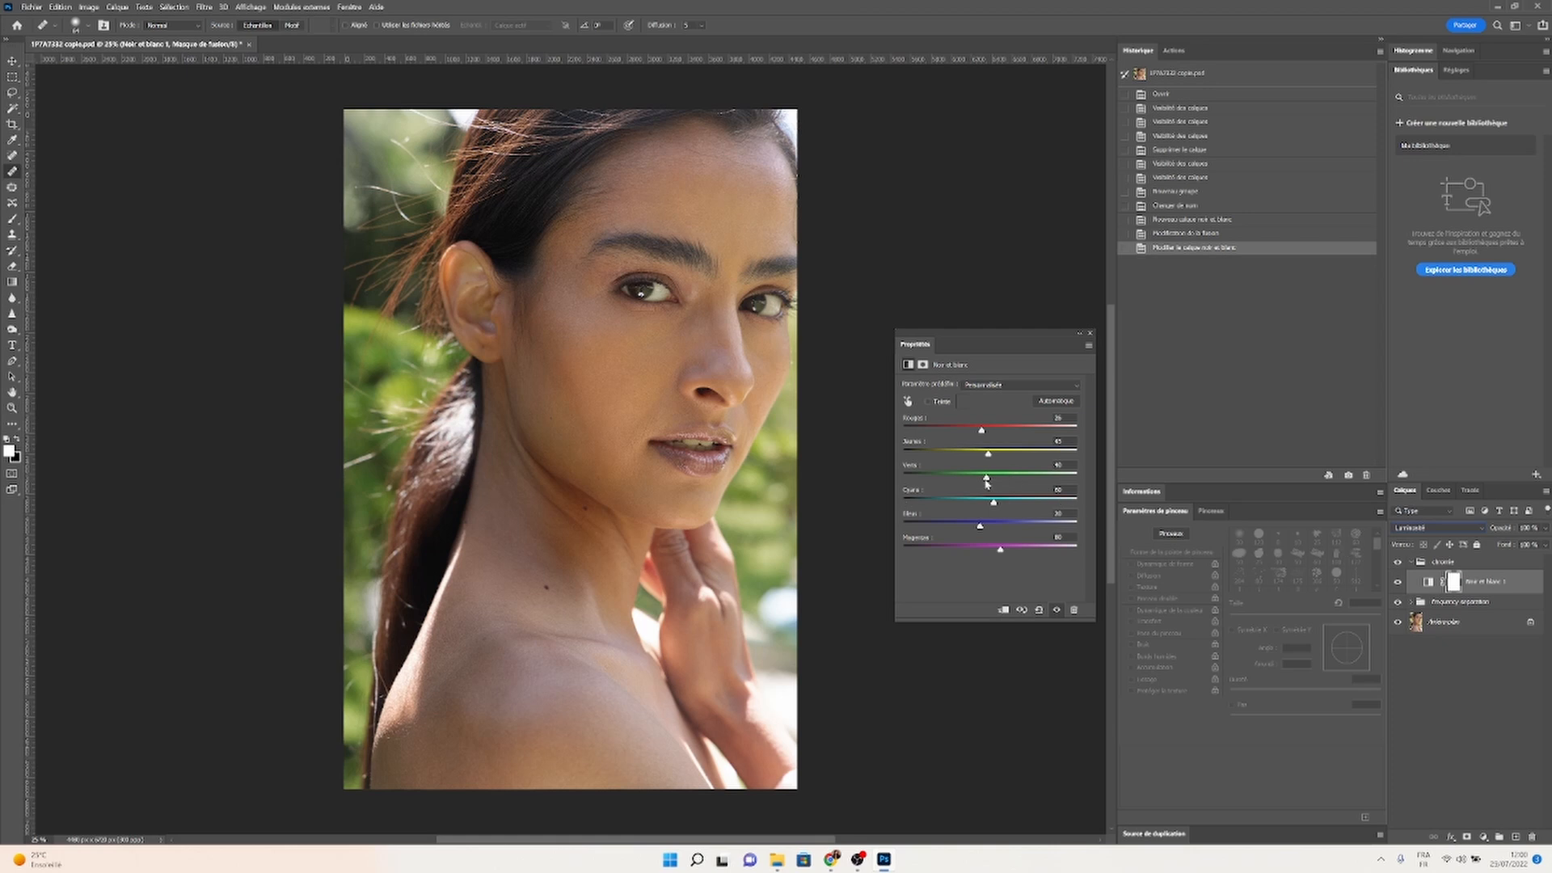
mouse_move(987, 479)
left_mouse_down()
mouse_move(967, 479)
mouse_move(1007, 496)
mouse_move(987, 490)
left_mouse_up()
left_click_drag(981, 428, 984, 435)
- Compare the portrait with and without the Black & White adjustment layer
left_click(1399, 582)
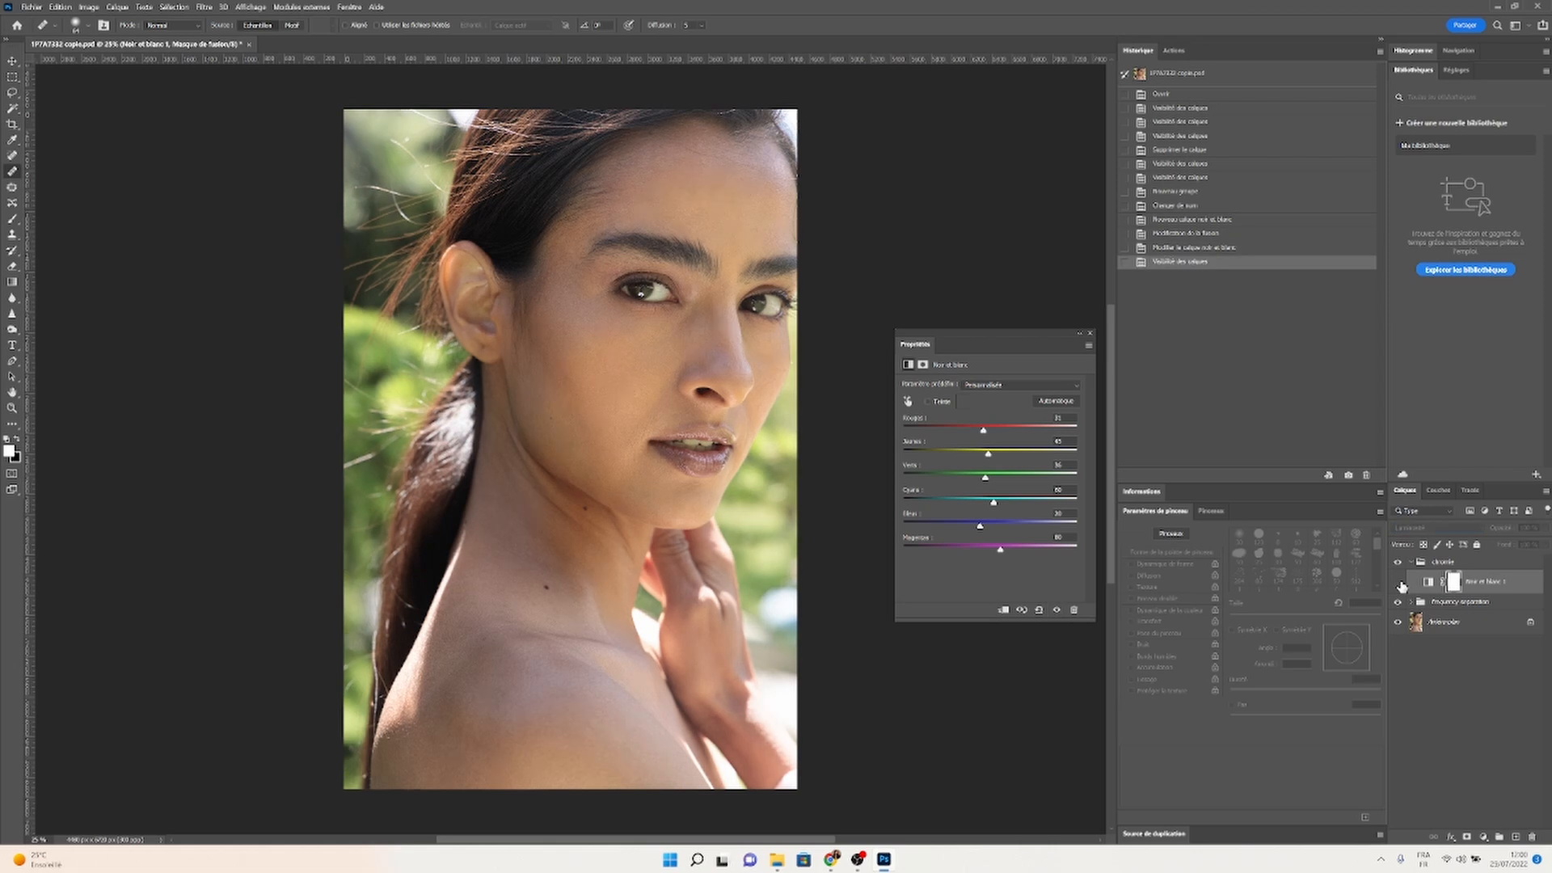
left_click(1399, 582)
left_click(1399, 582)
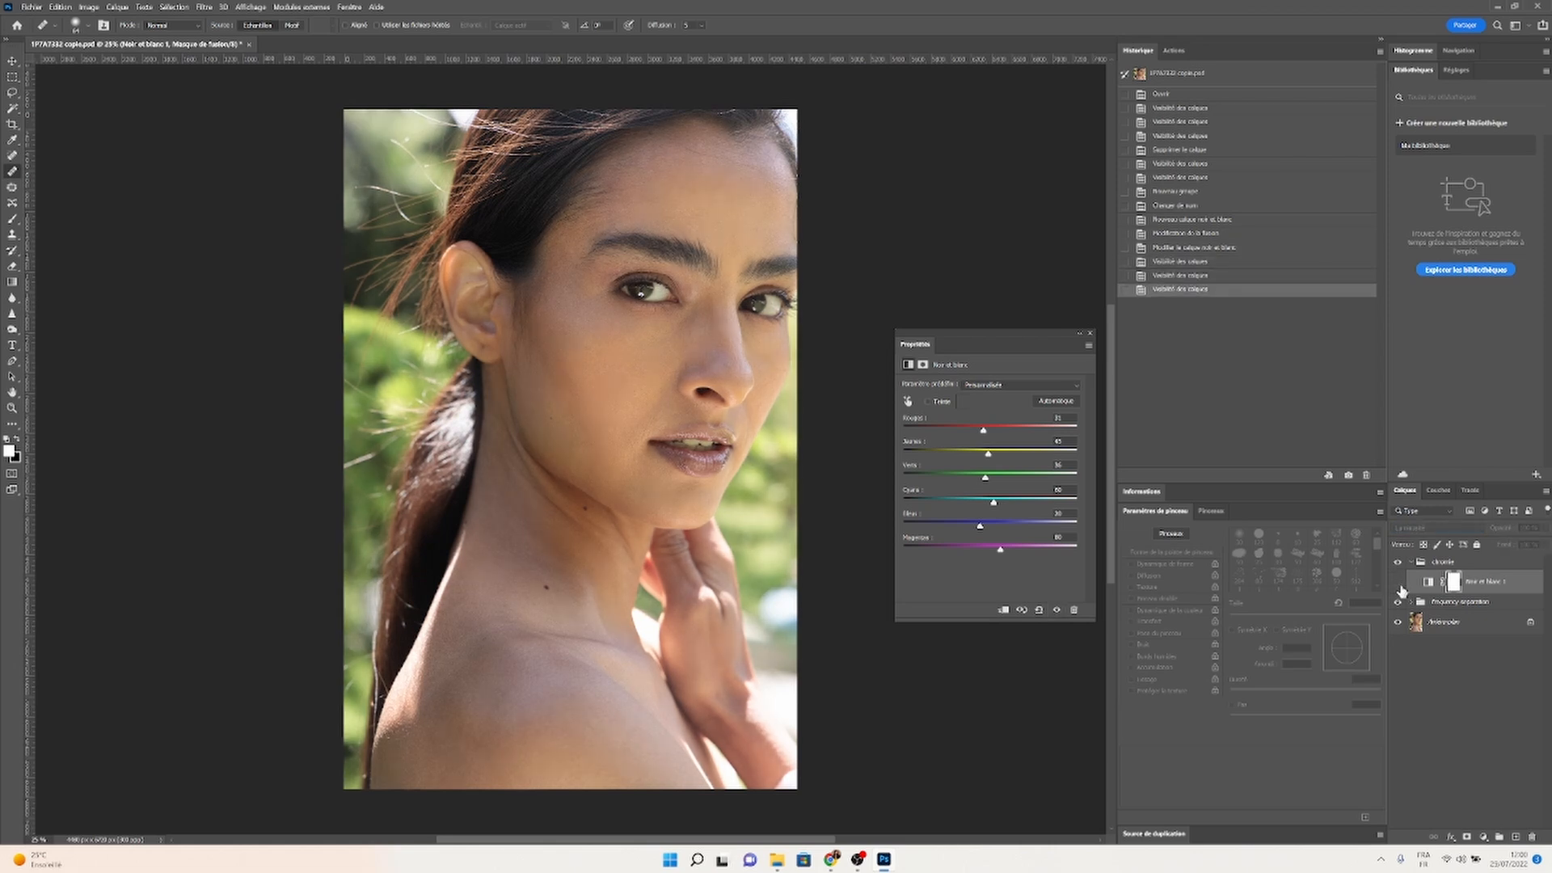
left_click(1399, 582)
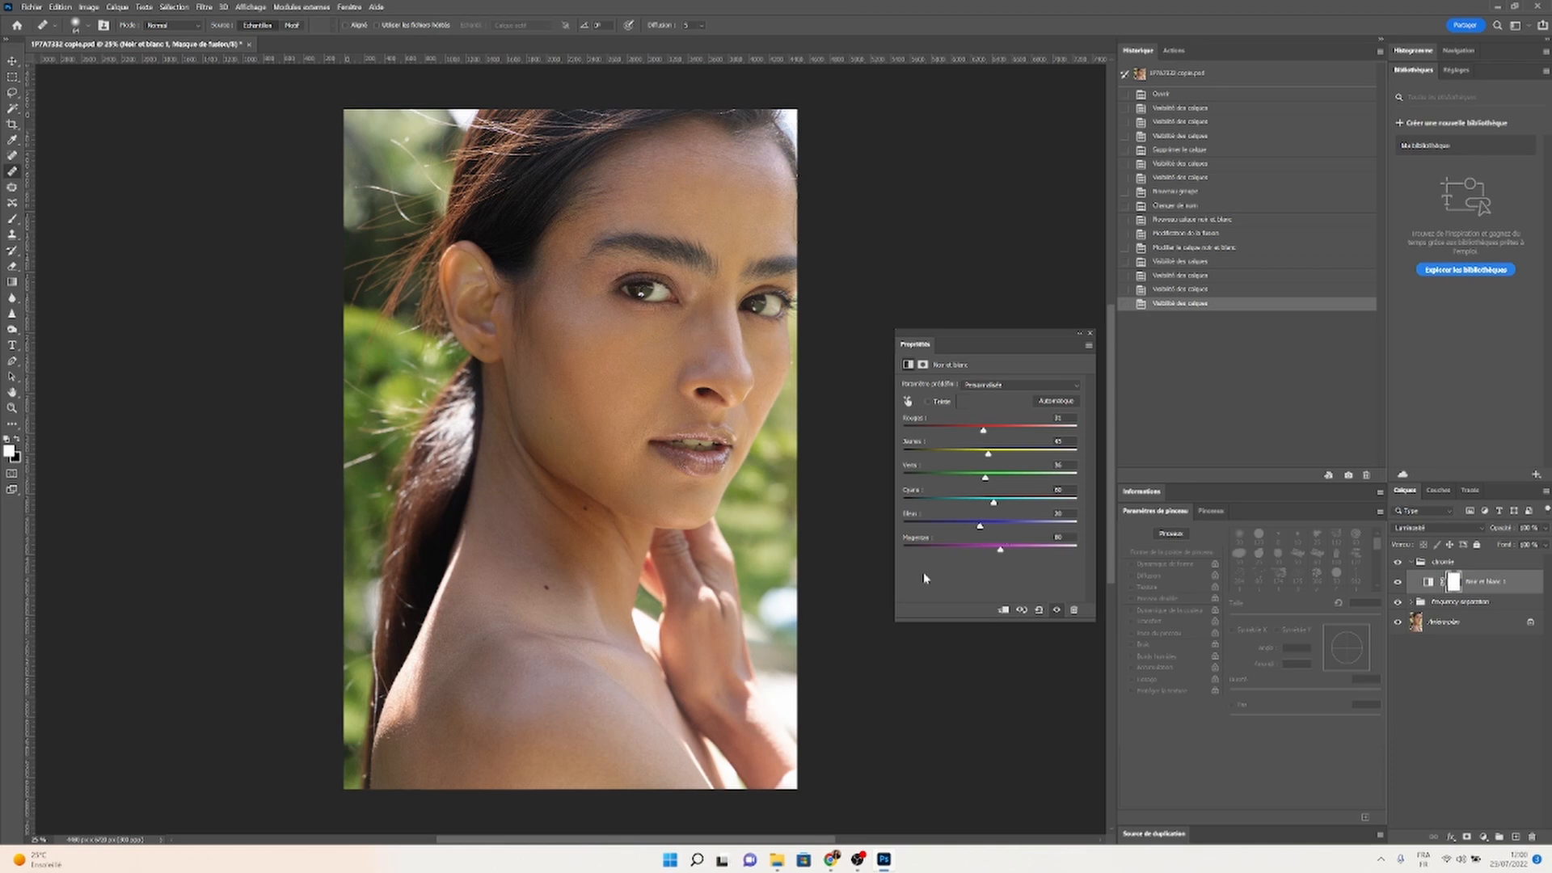
left_click(1399, 582)
left_click(1399, 582)
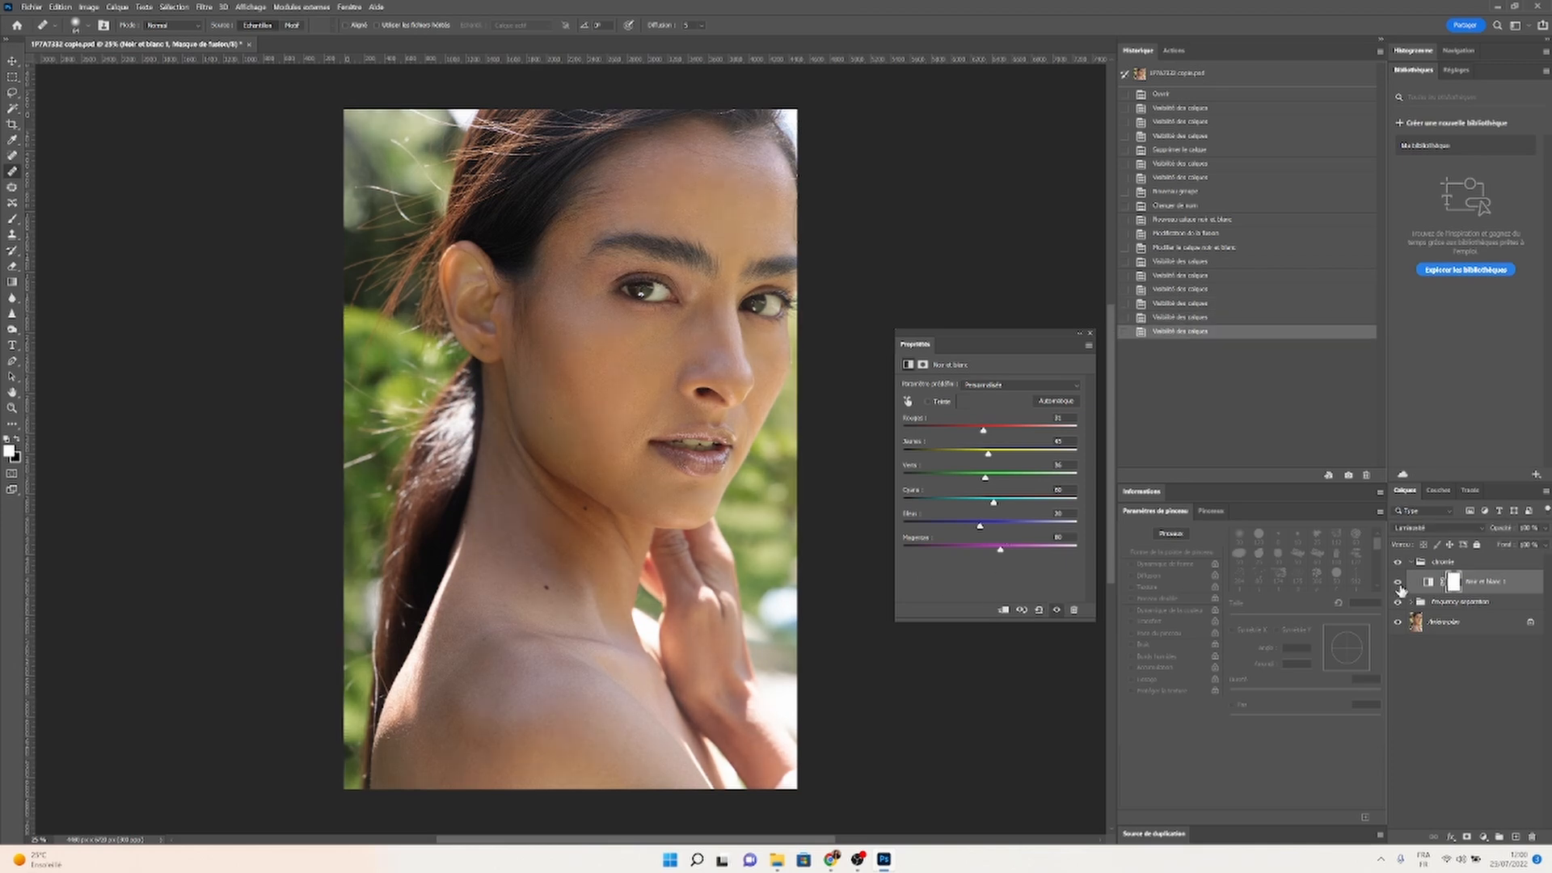
left_click(1399, 582)
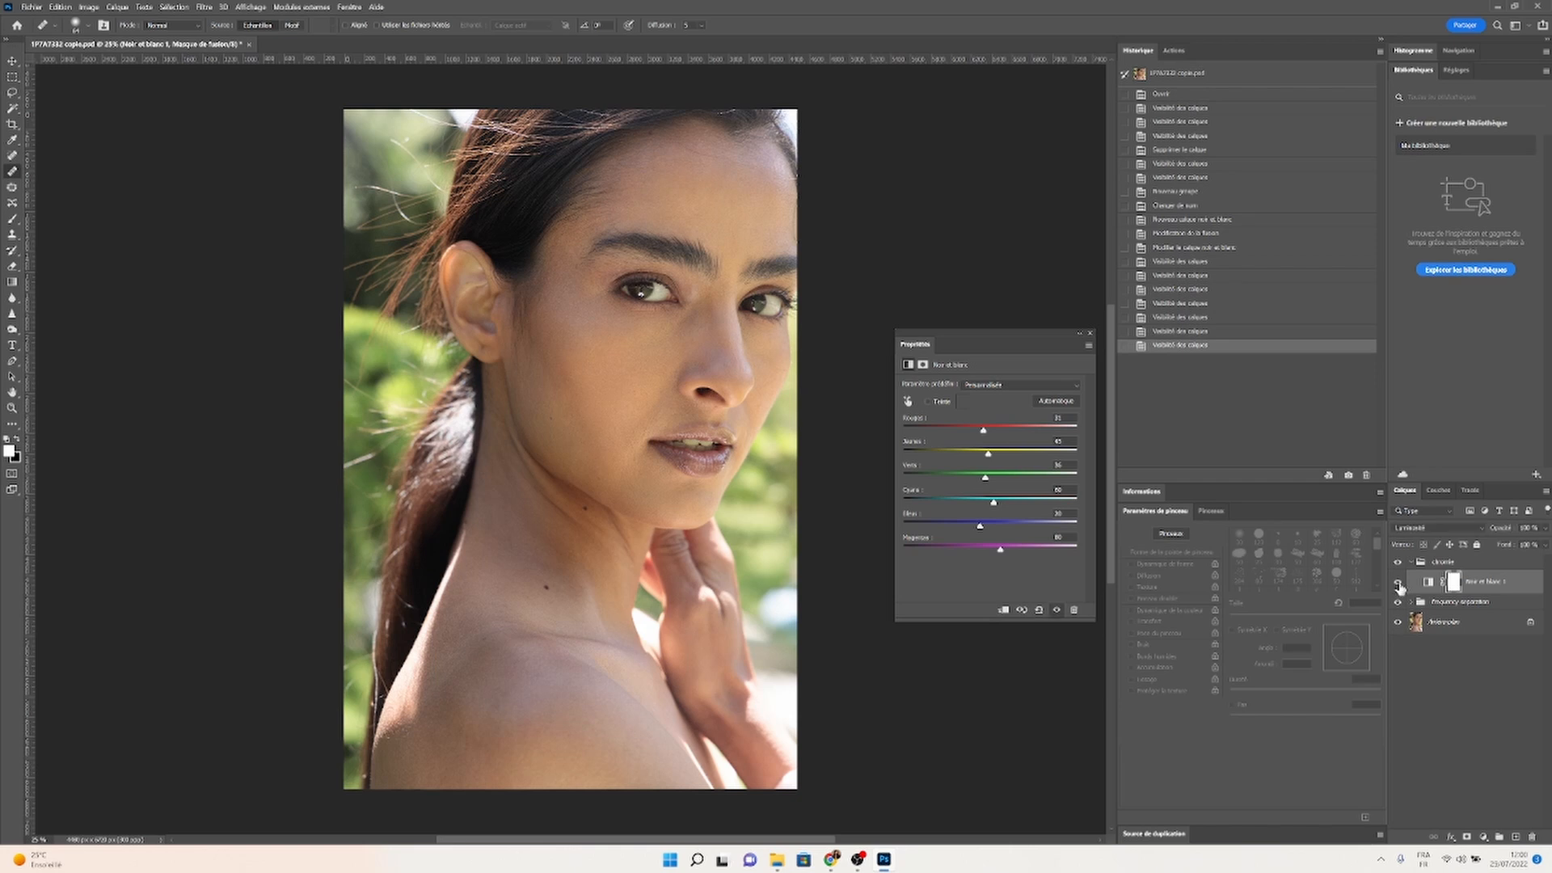
left_click(1399, 584)
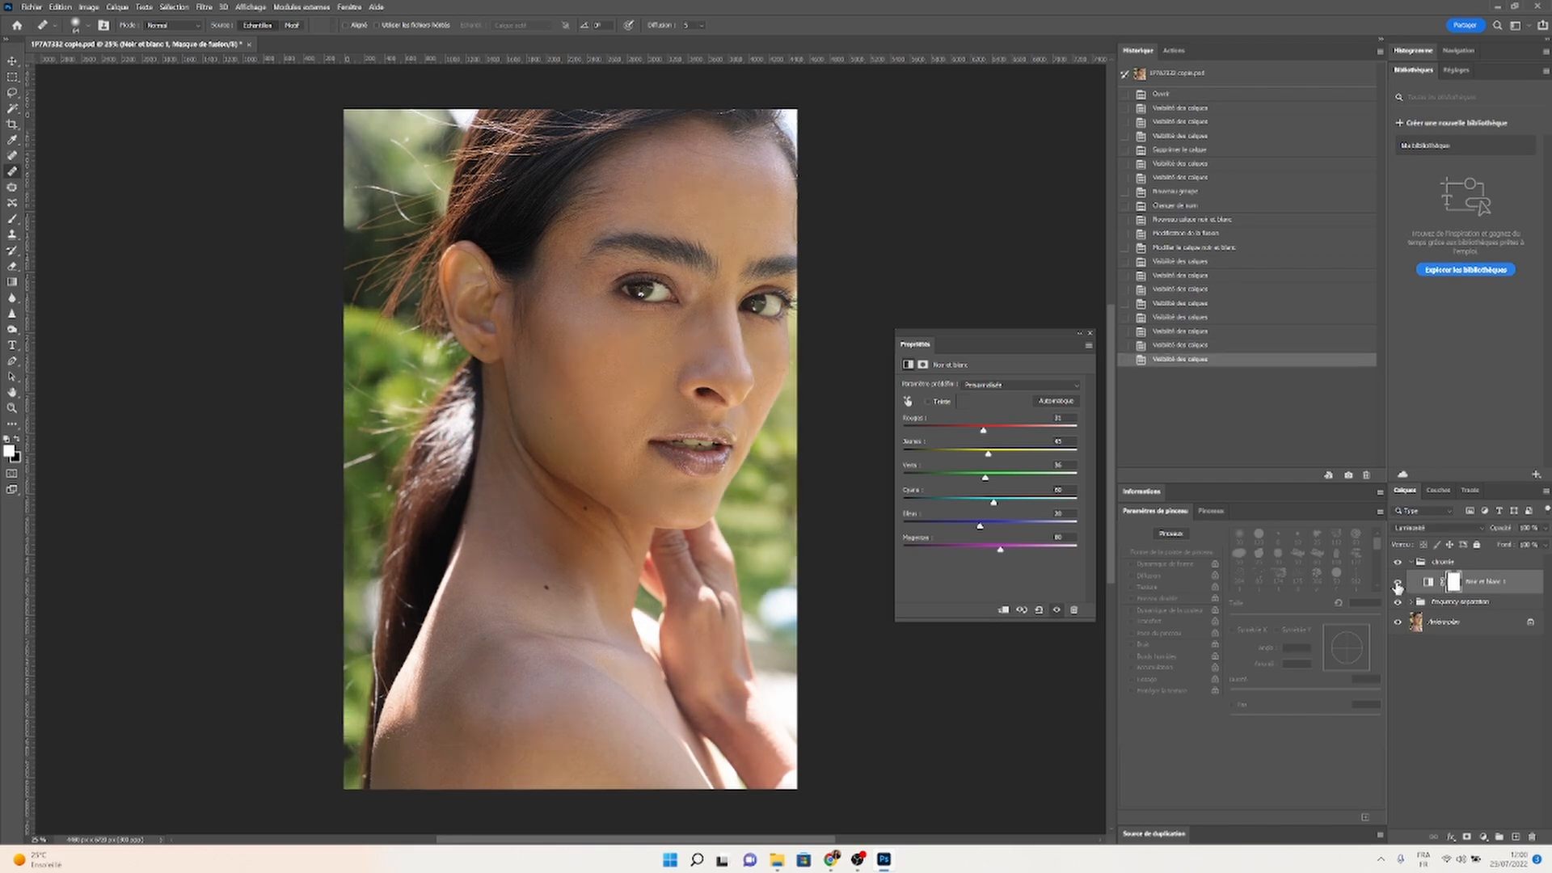
left_click(1400, 584)
left_click(1399, 584)
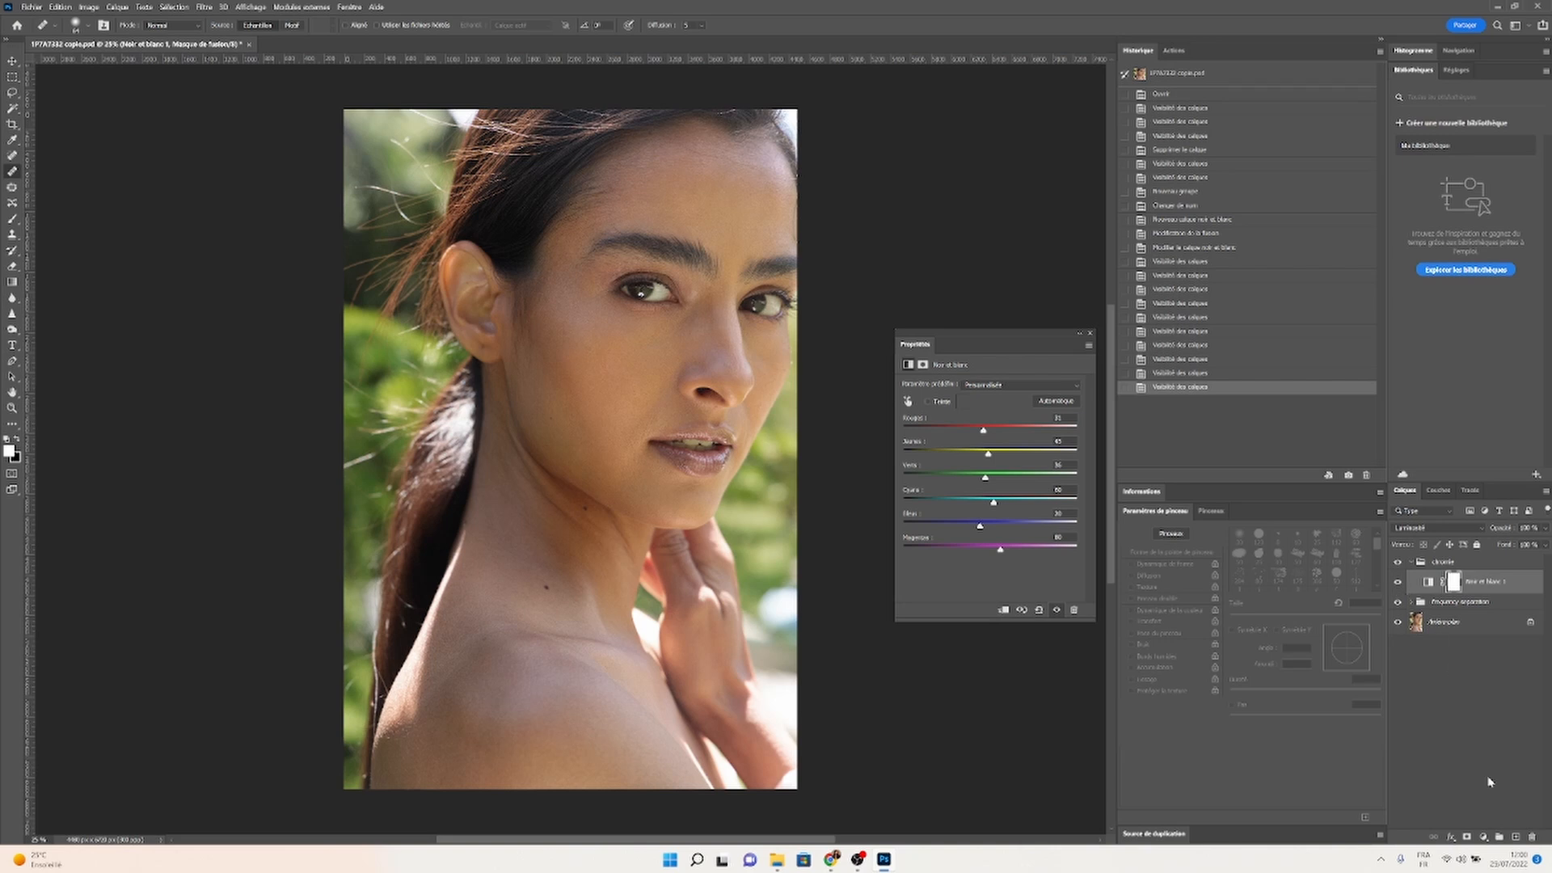
- Add a Selective Color adjustment layer above the Black & White layer and fine-tune cyan, magenta and yellow in its Yellows
left_click(1483, 837)
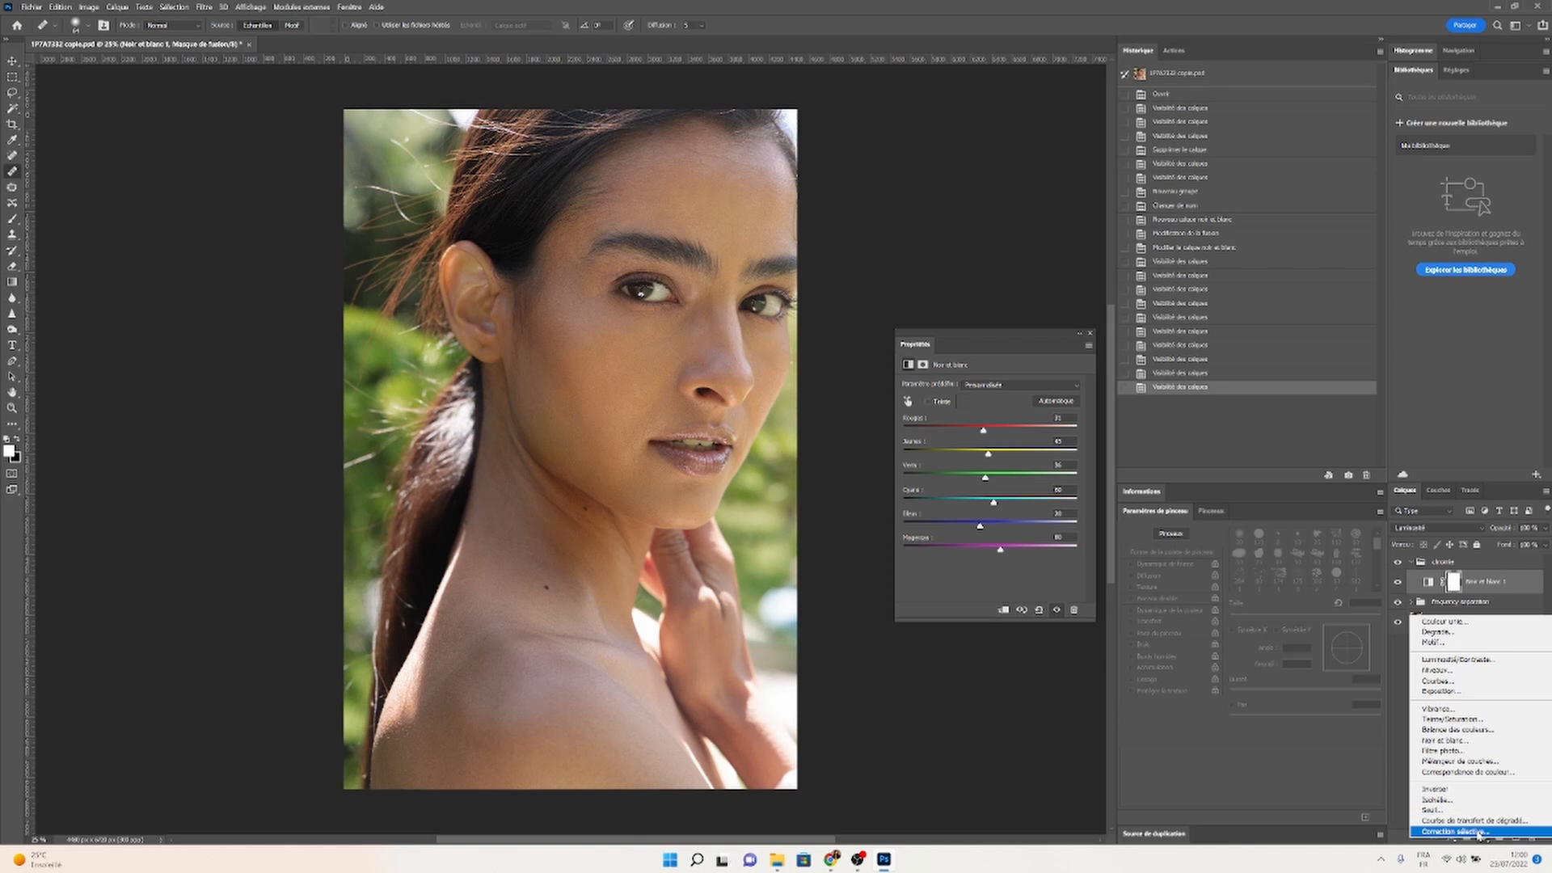
left_click(1479, 832)
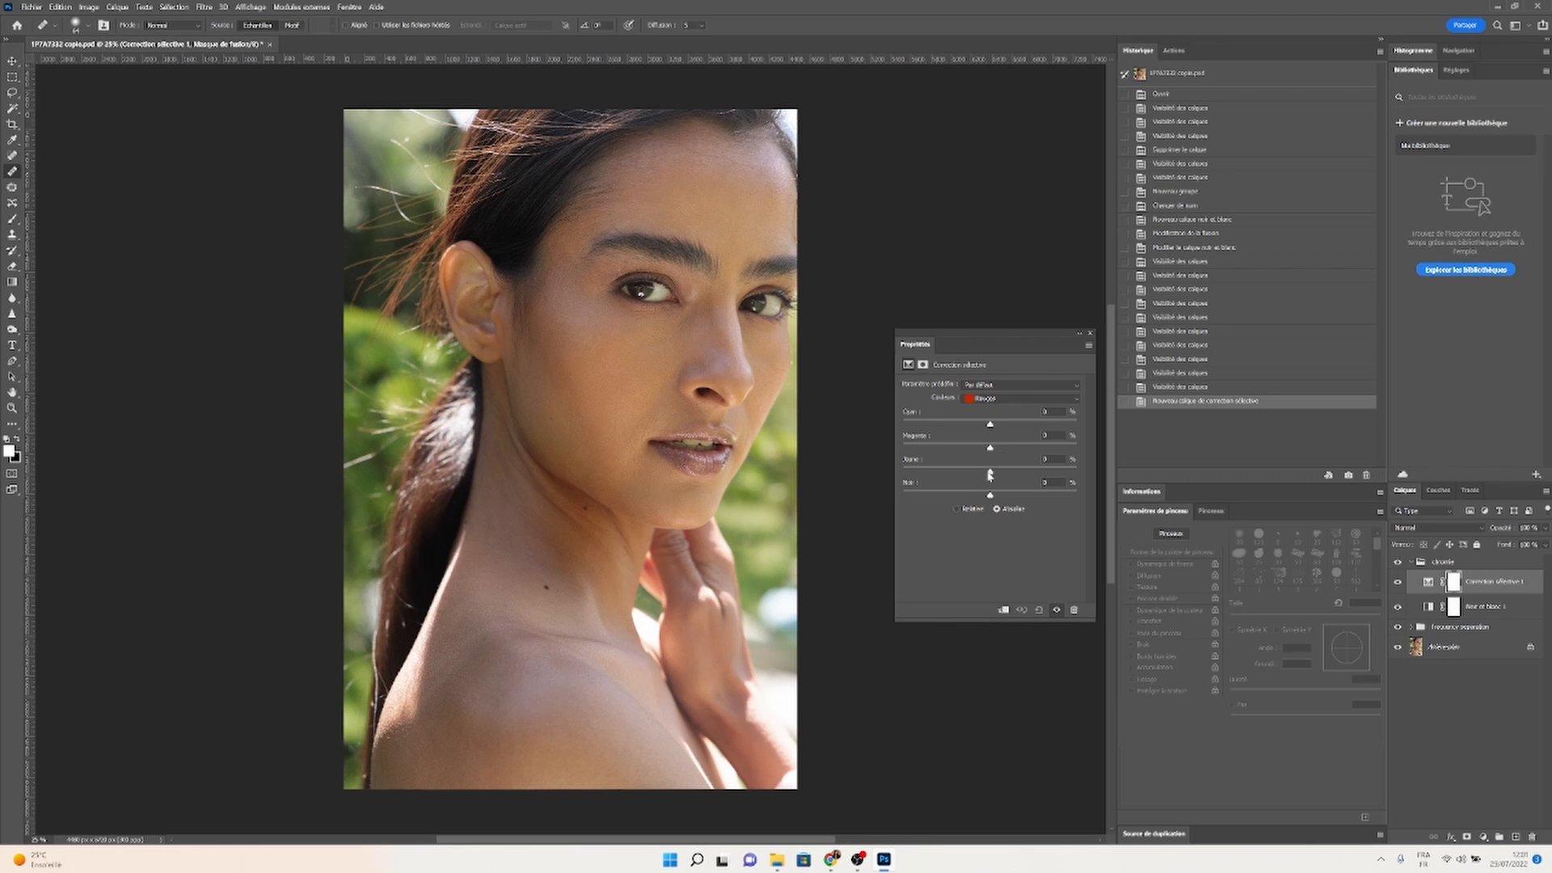
left_click(990, 396)
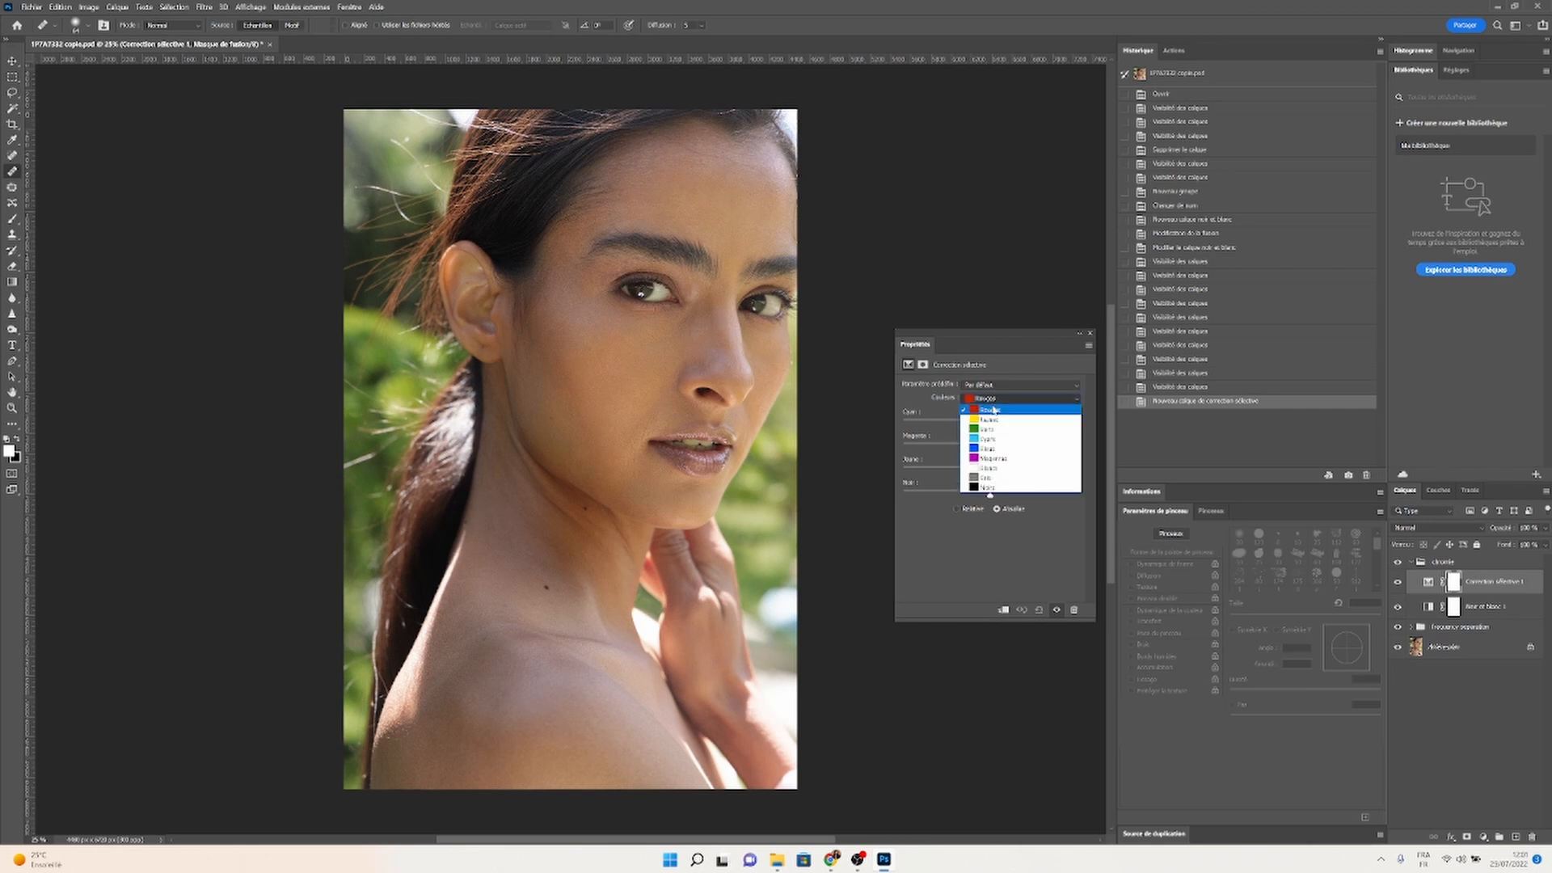
left_click(986, 419)
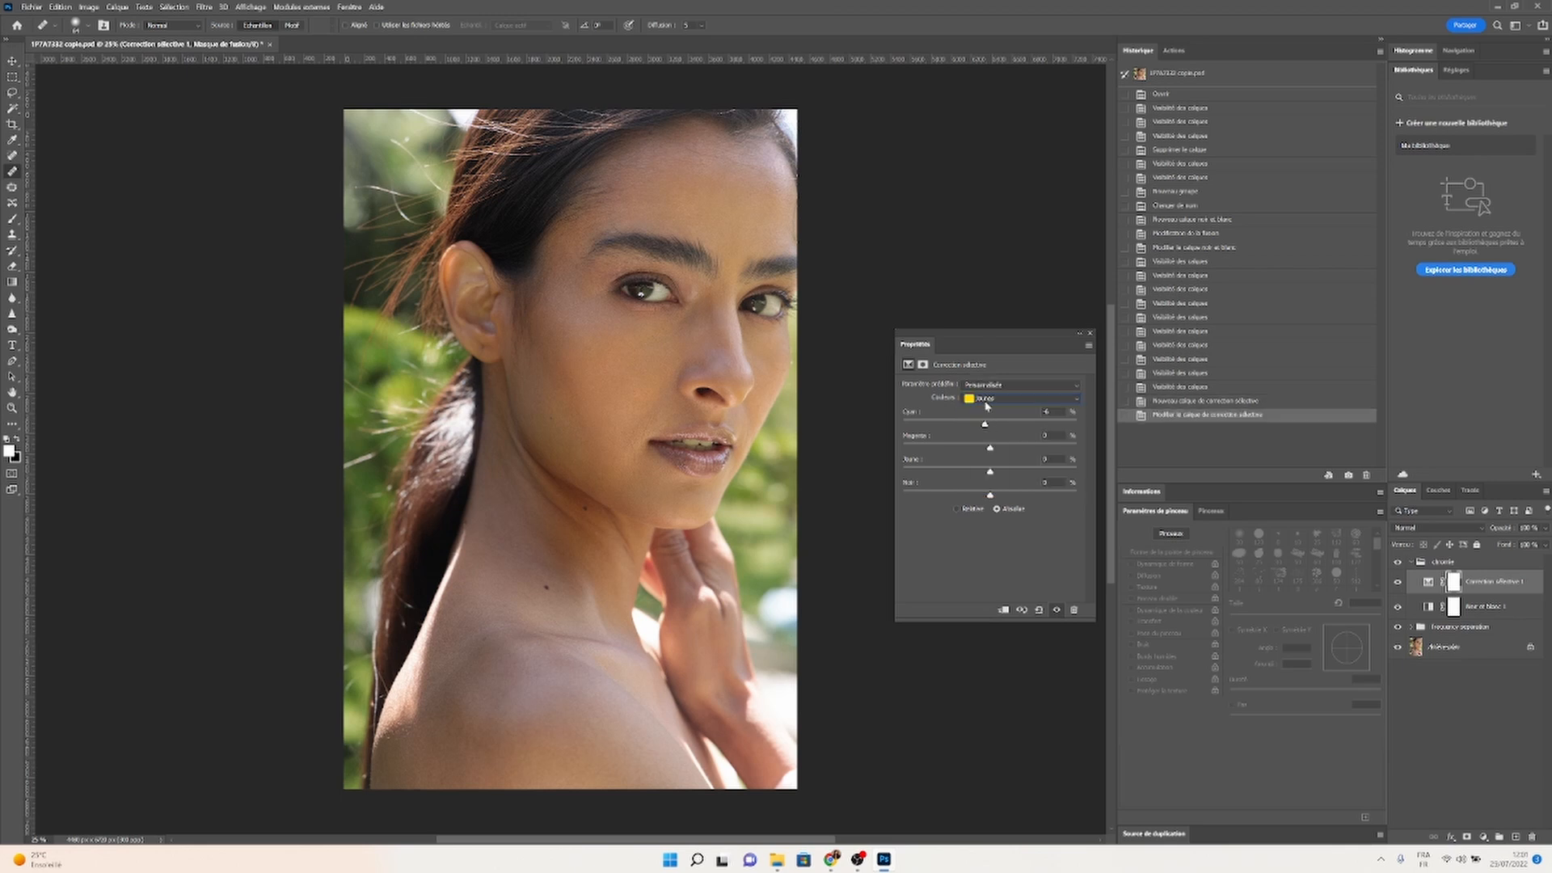
left_click_drag(985, 426, 987, 427)
mouse_move(988, 428)
left_mouse_down()
mouse_move(951, 434)
mouse_move(1042, 435)
mouse_move(966, 437)
mouse_move(1005, 439)
mouse_move(994, 428)
mouse_move(1000, 456)
mouse_move(1027, 452)
mouse_move(996, 454)
left_mouse_up()
left_click_drag(991, 475, 985, 477)
- Slightly raise the cyan in the Reds of the Selective Color layer and fine-tune their magenta and black amounts
left_click(989, 398)
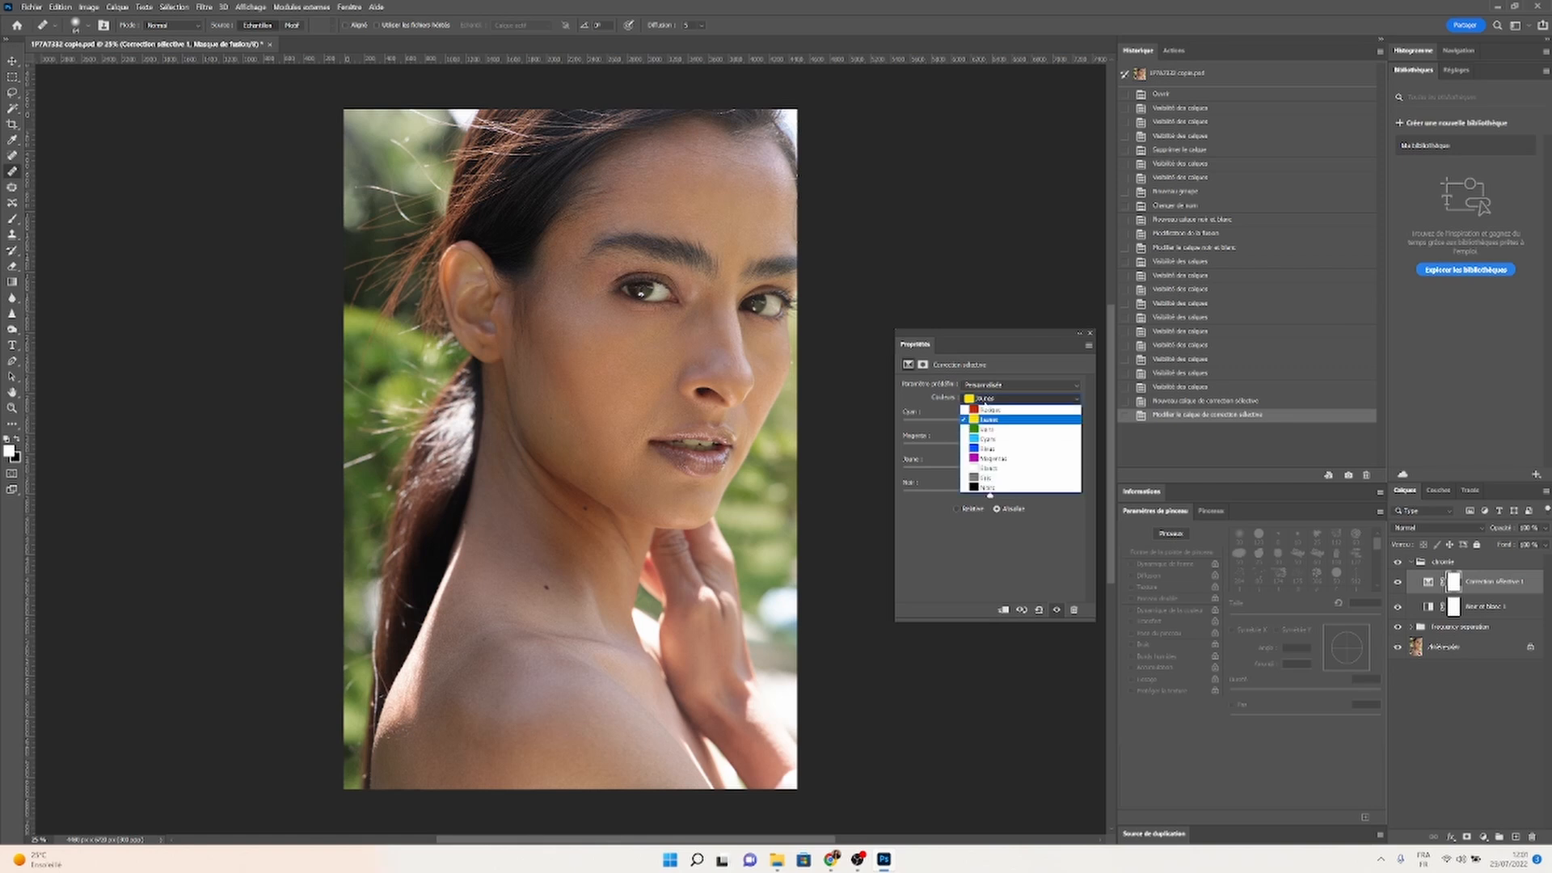
left_click(988, 400)
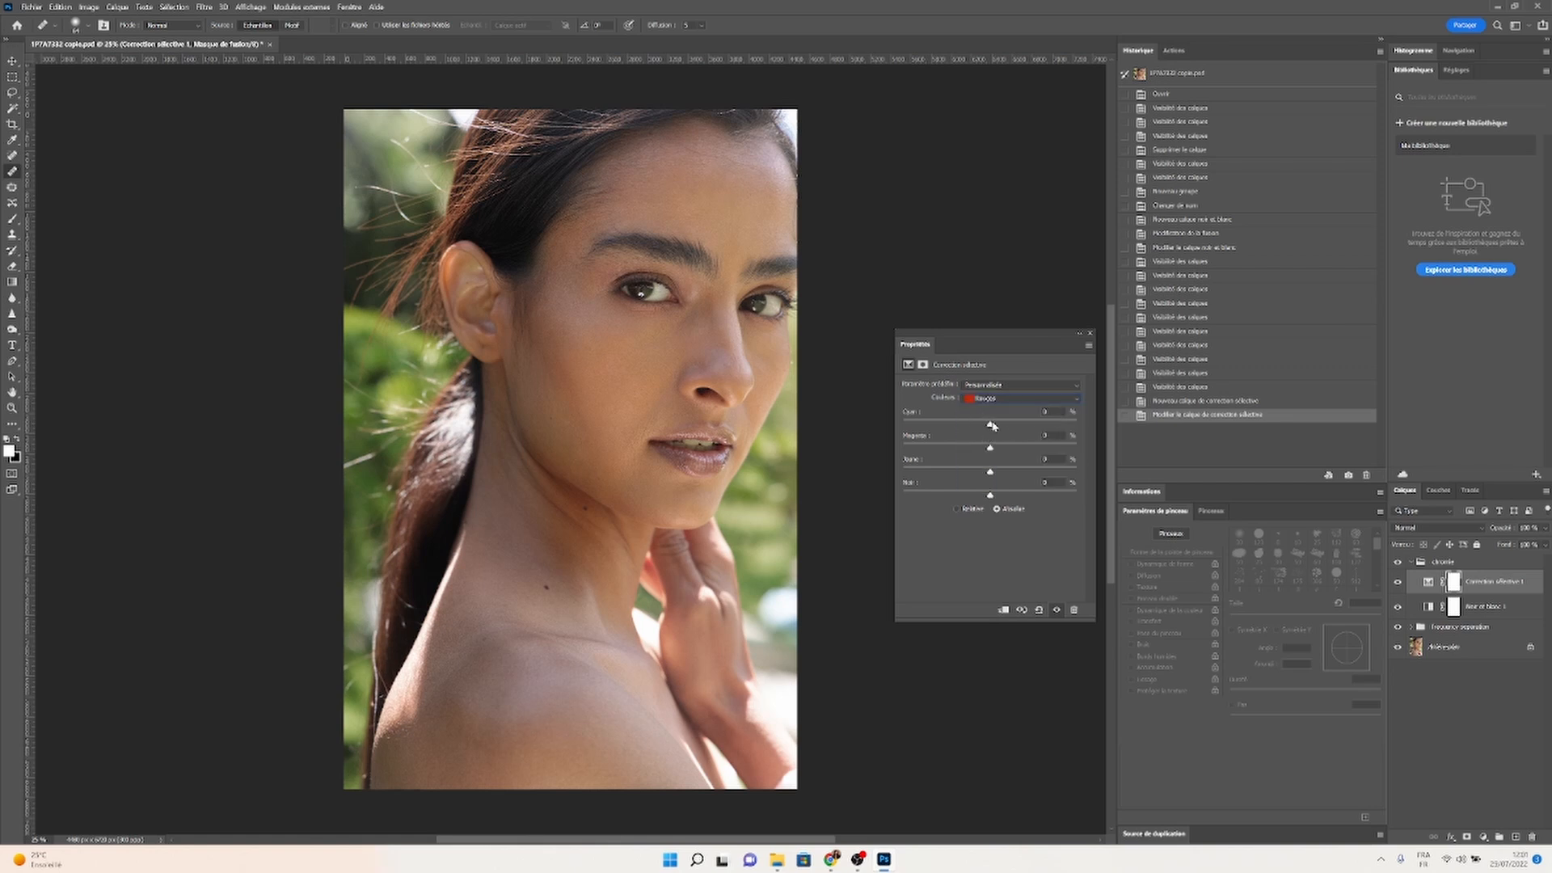
left_click_drag(993, 426, 1001, 427)
left_click_drag(993, 447, 995, 450)
mouse_move(991, 497)
left_mouse_down()
mouse_move(1024, 496)
mouse_move(985, 496)
left_mouse_up()
left_click_drag(985, 495, 990, 497)
- Raise cyan, magenta, yellow and black by about 1 to 3% each in the Blacks of the Selective Color layer
left_click(999, 404)
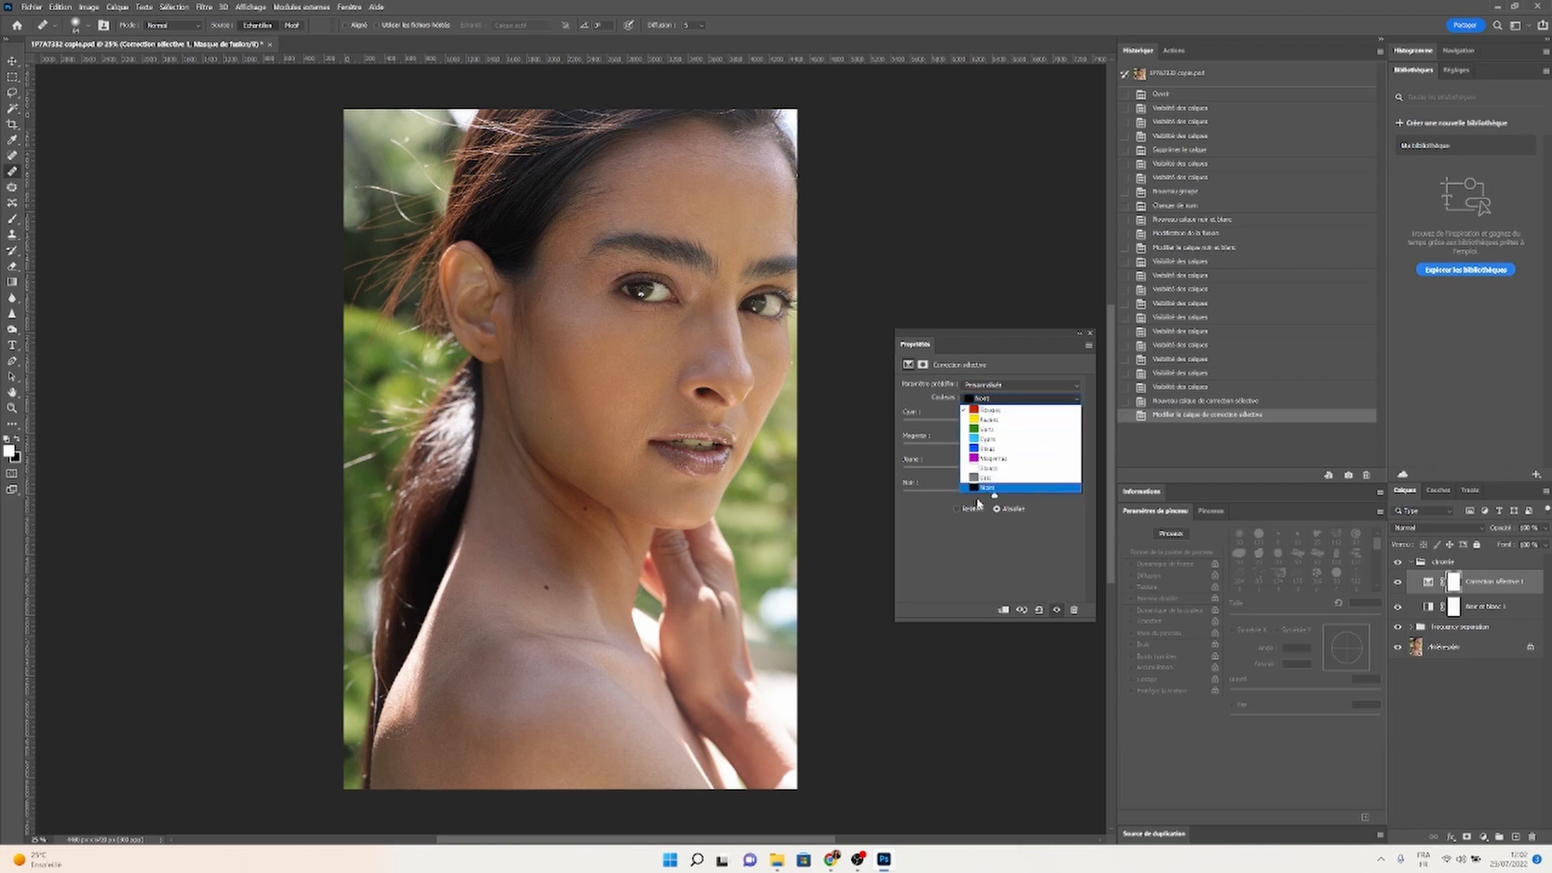
left_click(985, 488)
left_click(985, 489)
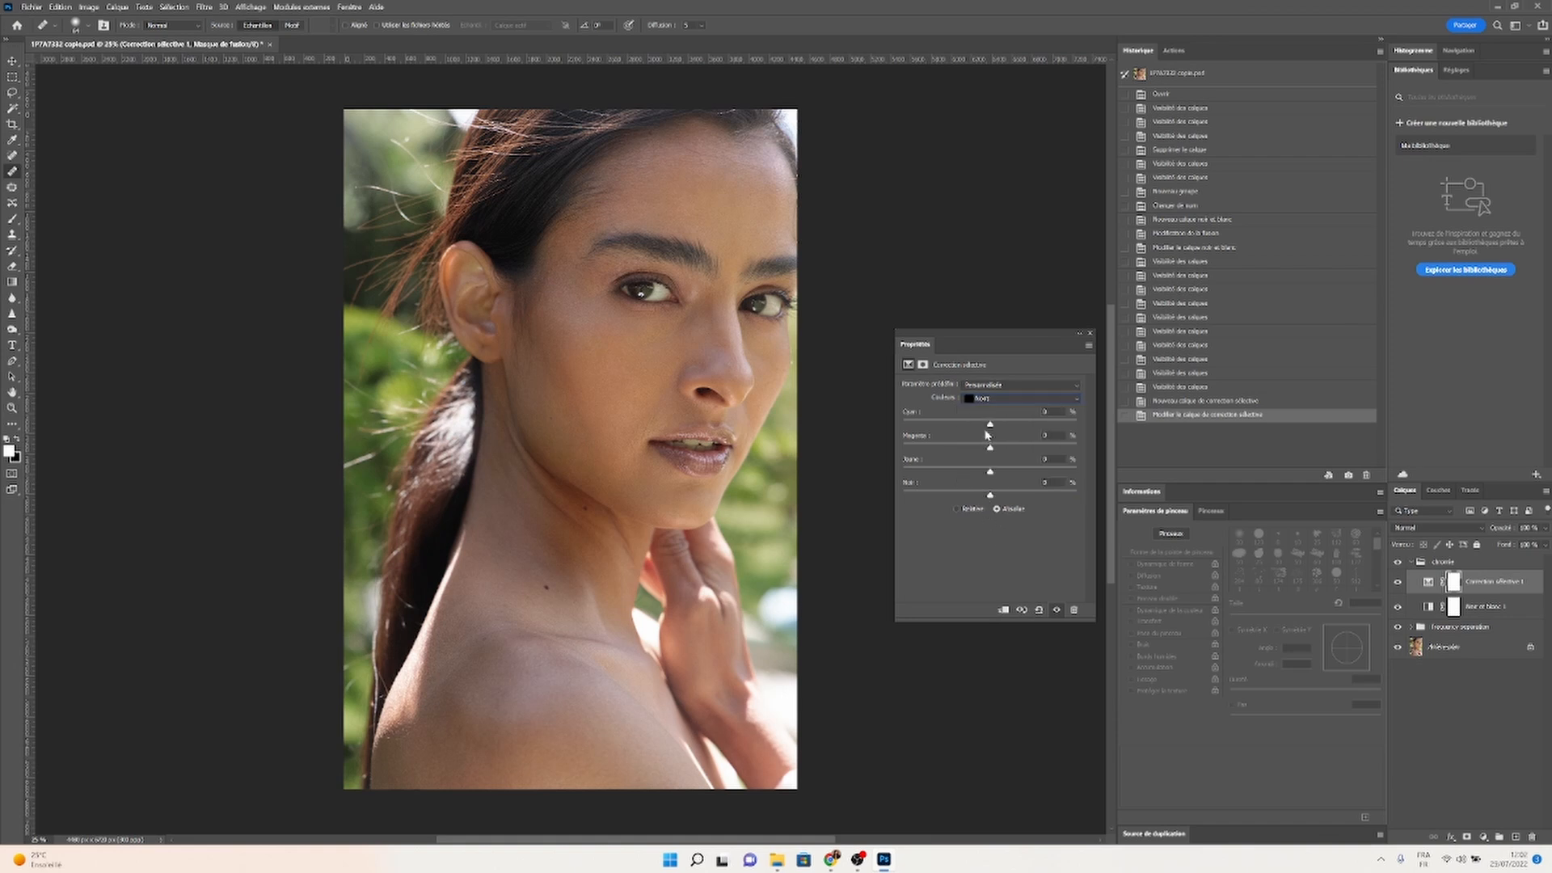
mouse_move(992, 426)
left_mouse_down()
mouse_move(1023, 434)
mouse_move(992, 439)
left_mouse_up()
left_click_drag(991, 473, 995, 473)
left_click_drag(989, 496, 993, 496)
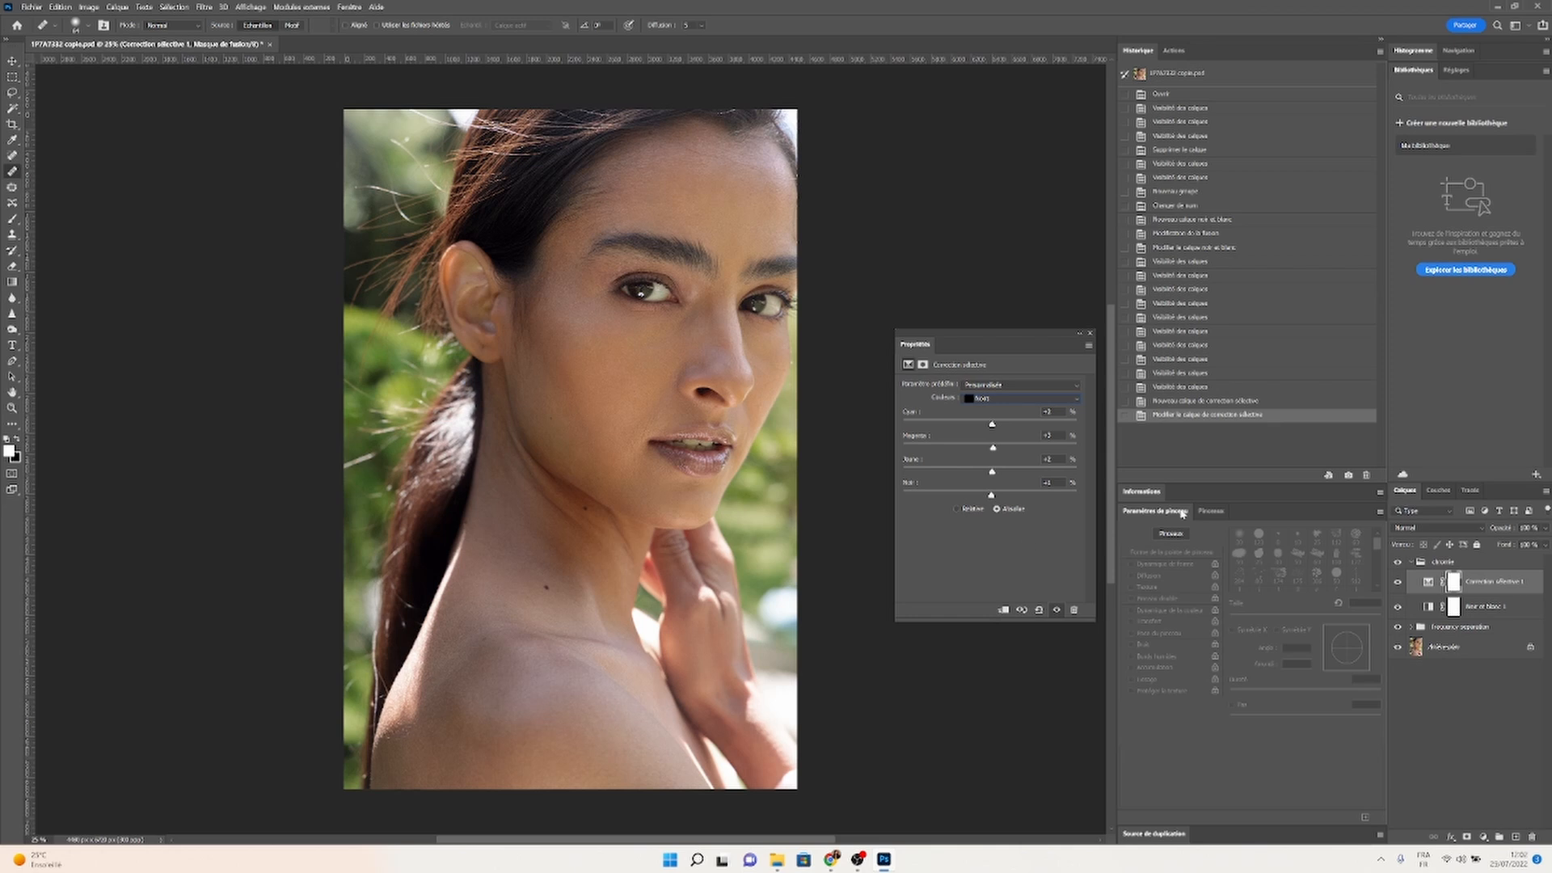
- Compare the portrait with and without the whole chromie group
left_click(1399, 564)
left_click(1398, 563)
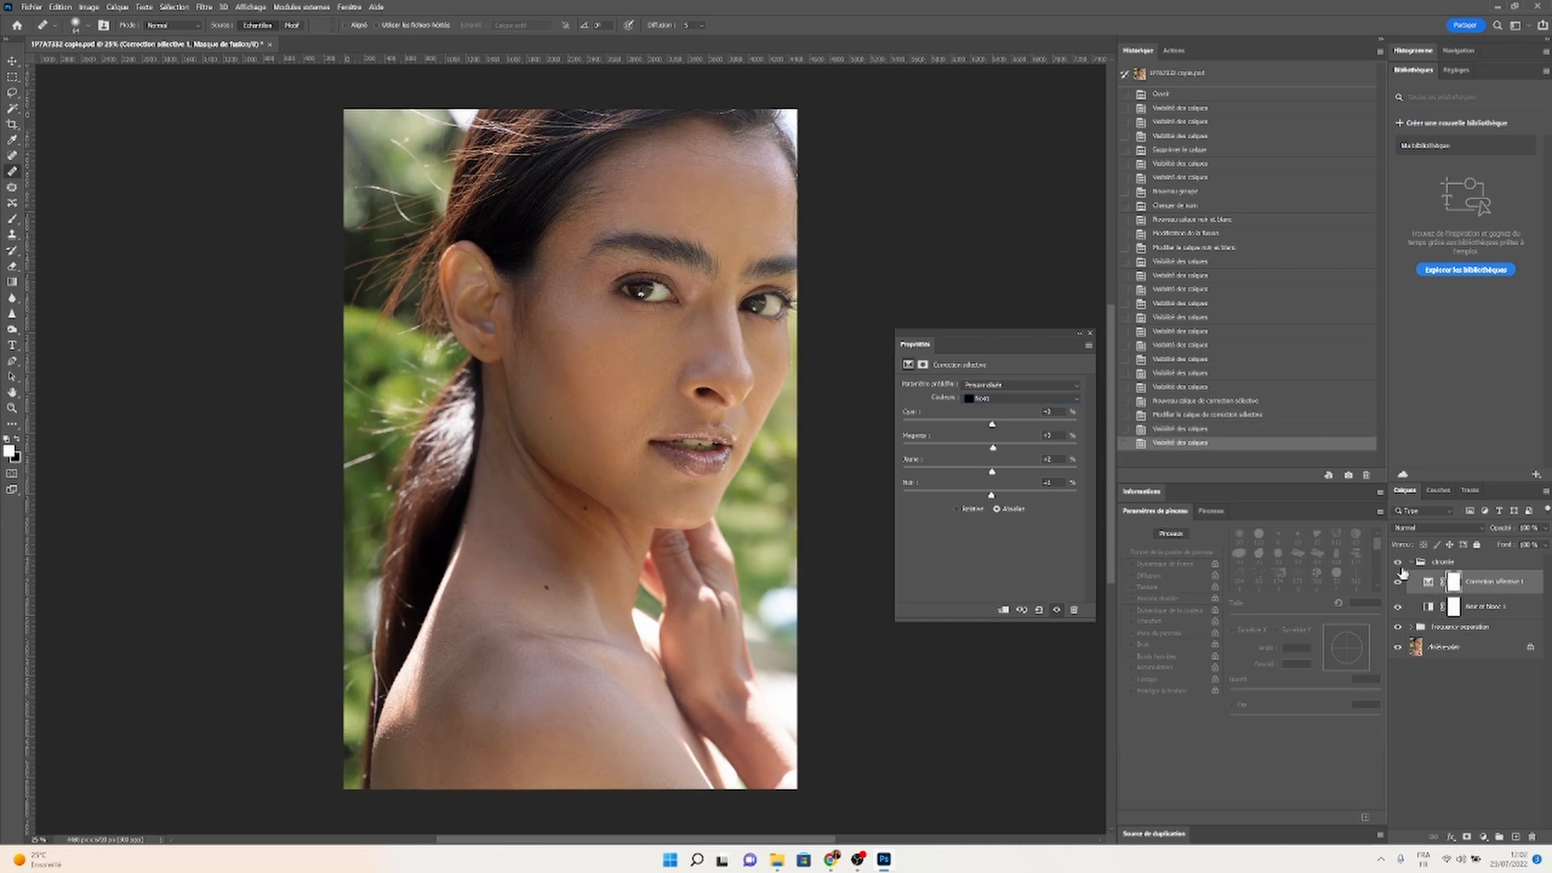
left_click(1398, 563)
left_click(1398, 564)
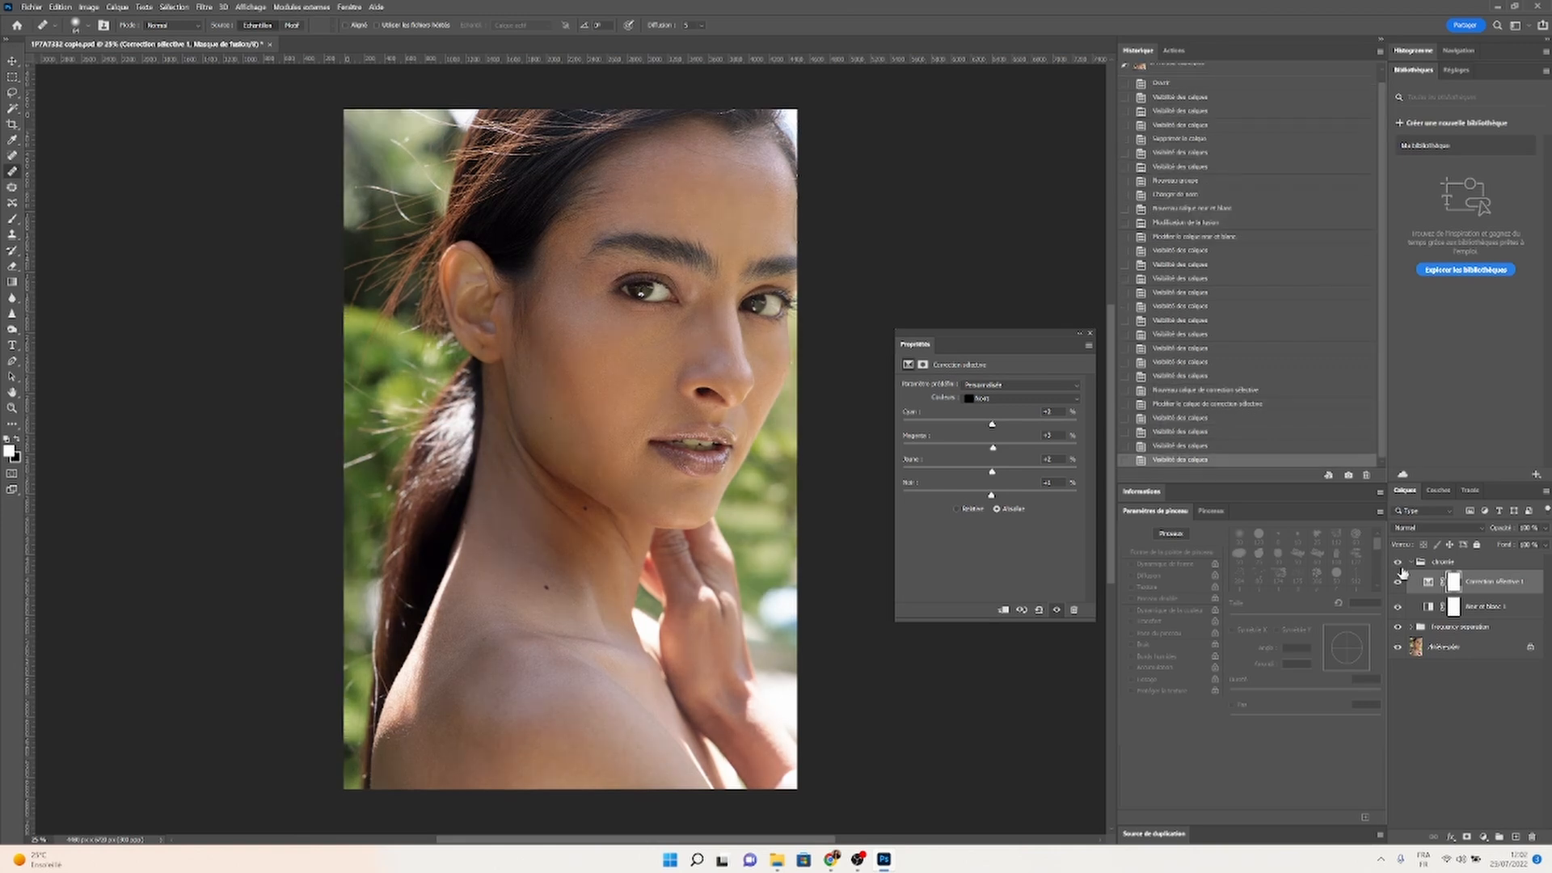
left_click(1398, 564)
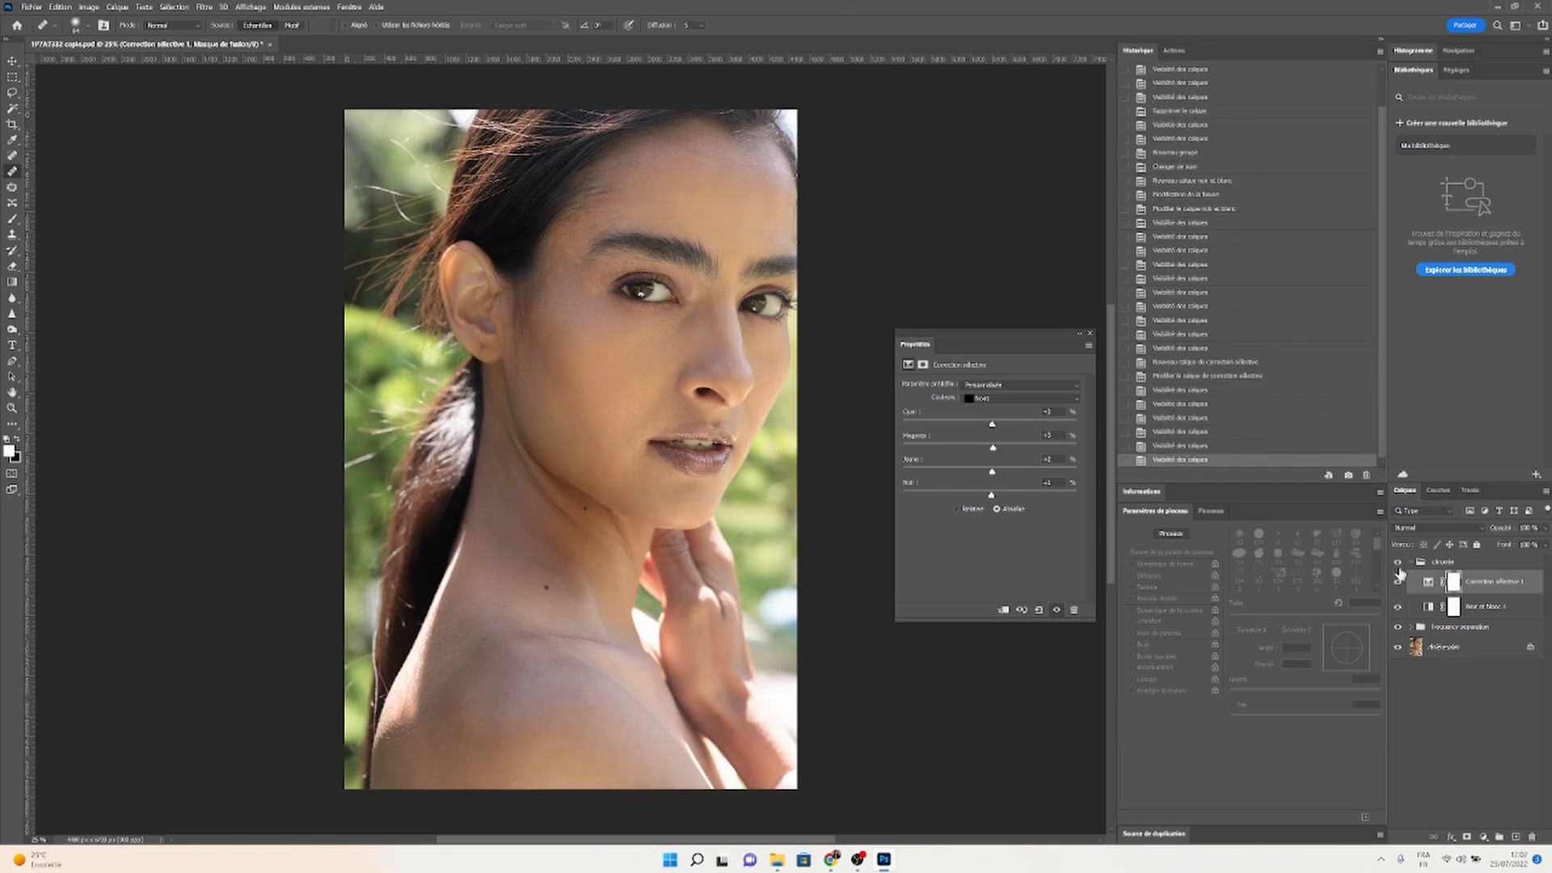
left_click(1399, 563)
left_click(1398, 573)
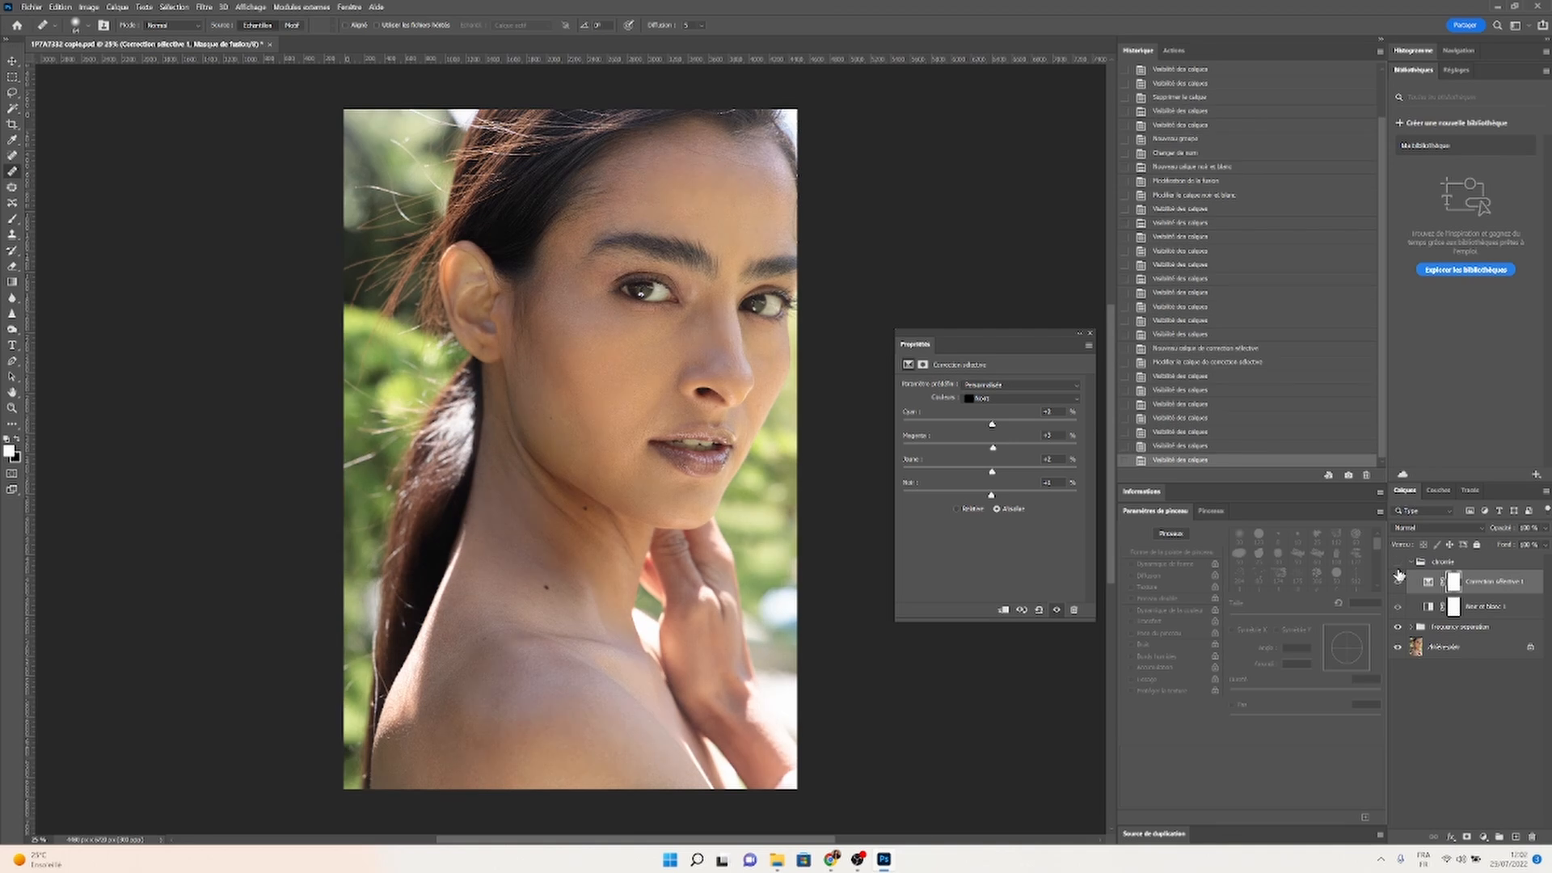
left_click(1399, 575)
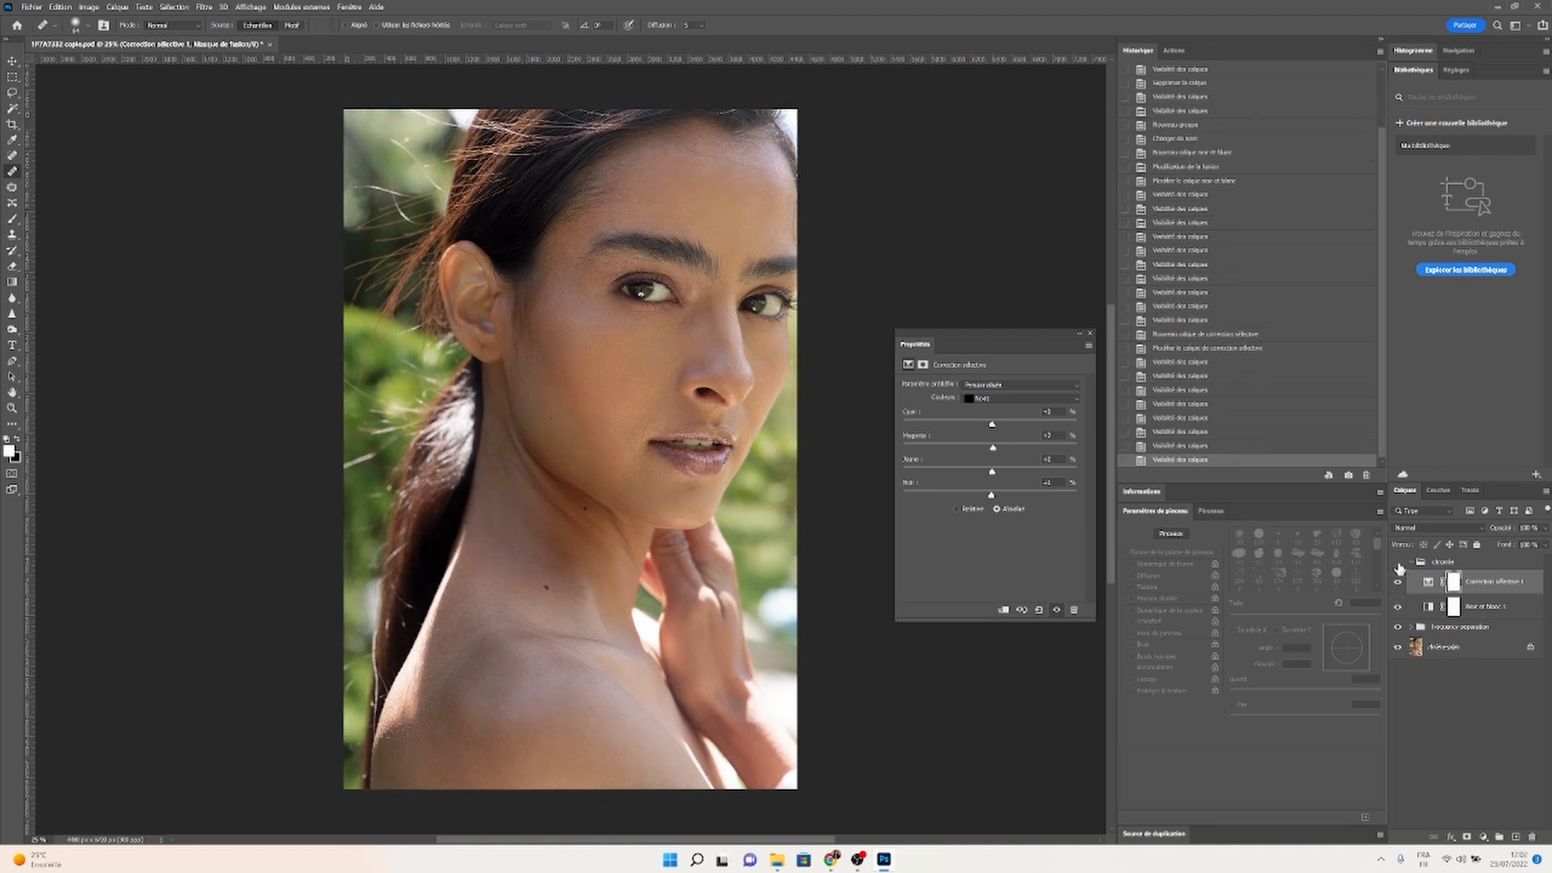
- Compare the portrait with and without the Selective Color layer, including a closer view of the face
left_click(1399, 577)
left_click(1399, 577)
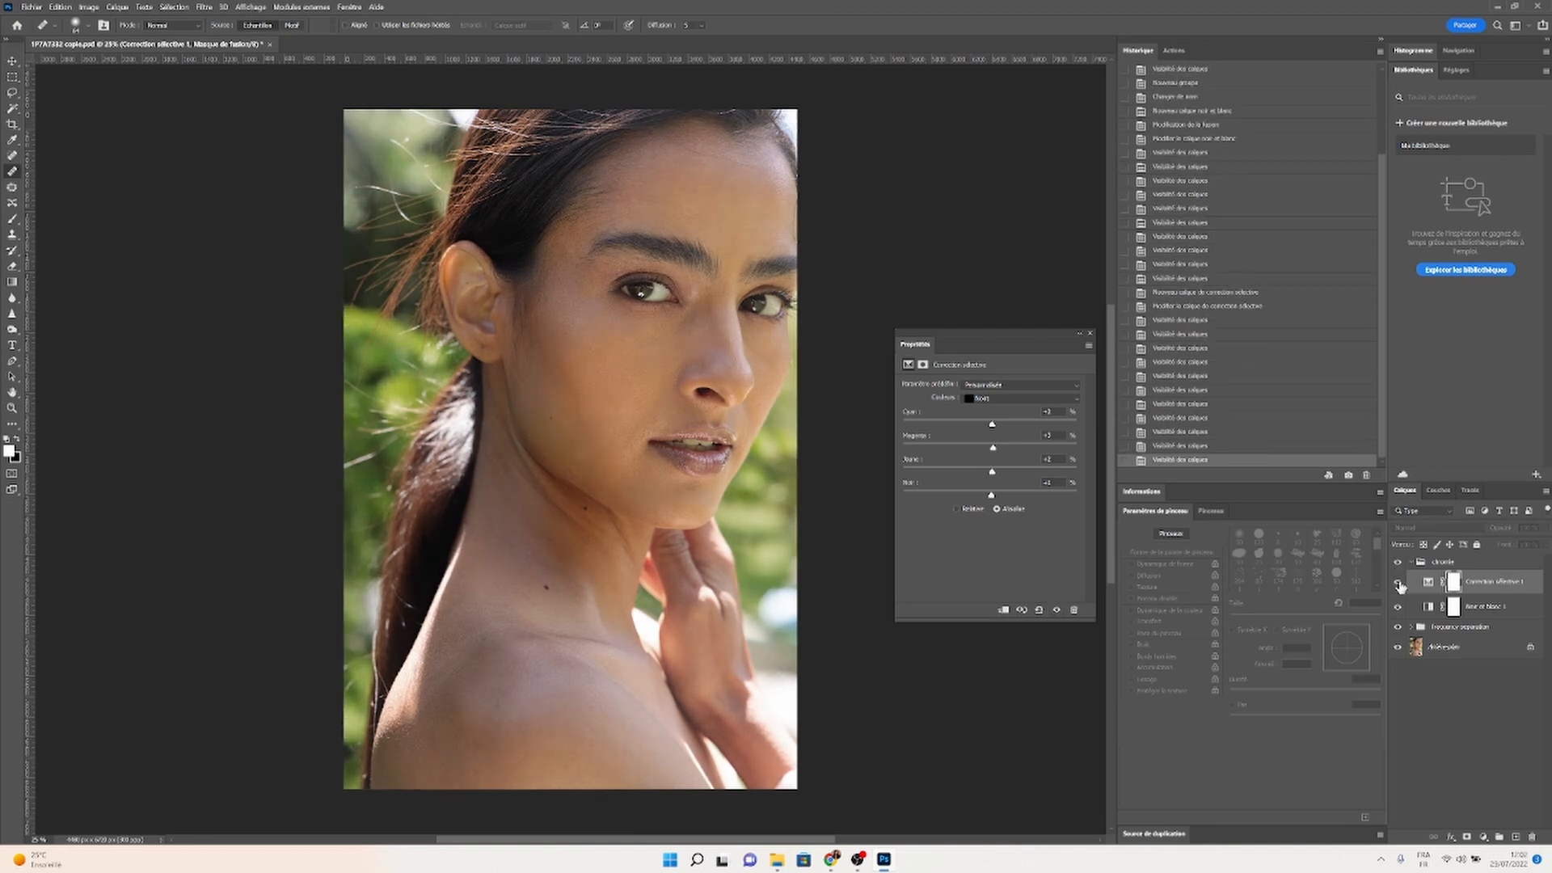
left_click(1399, 581)
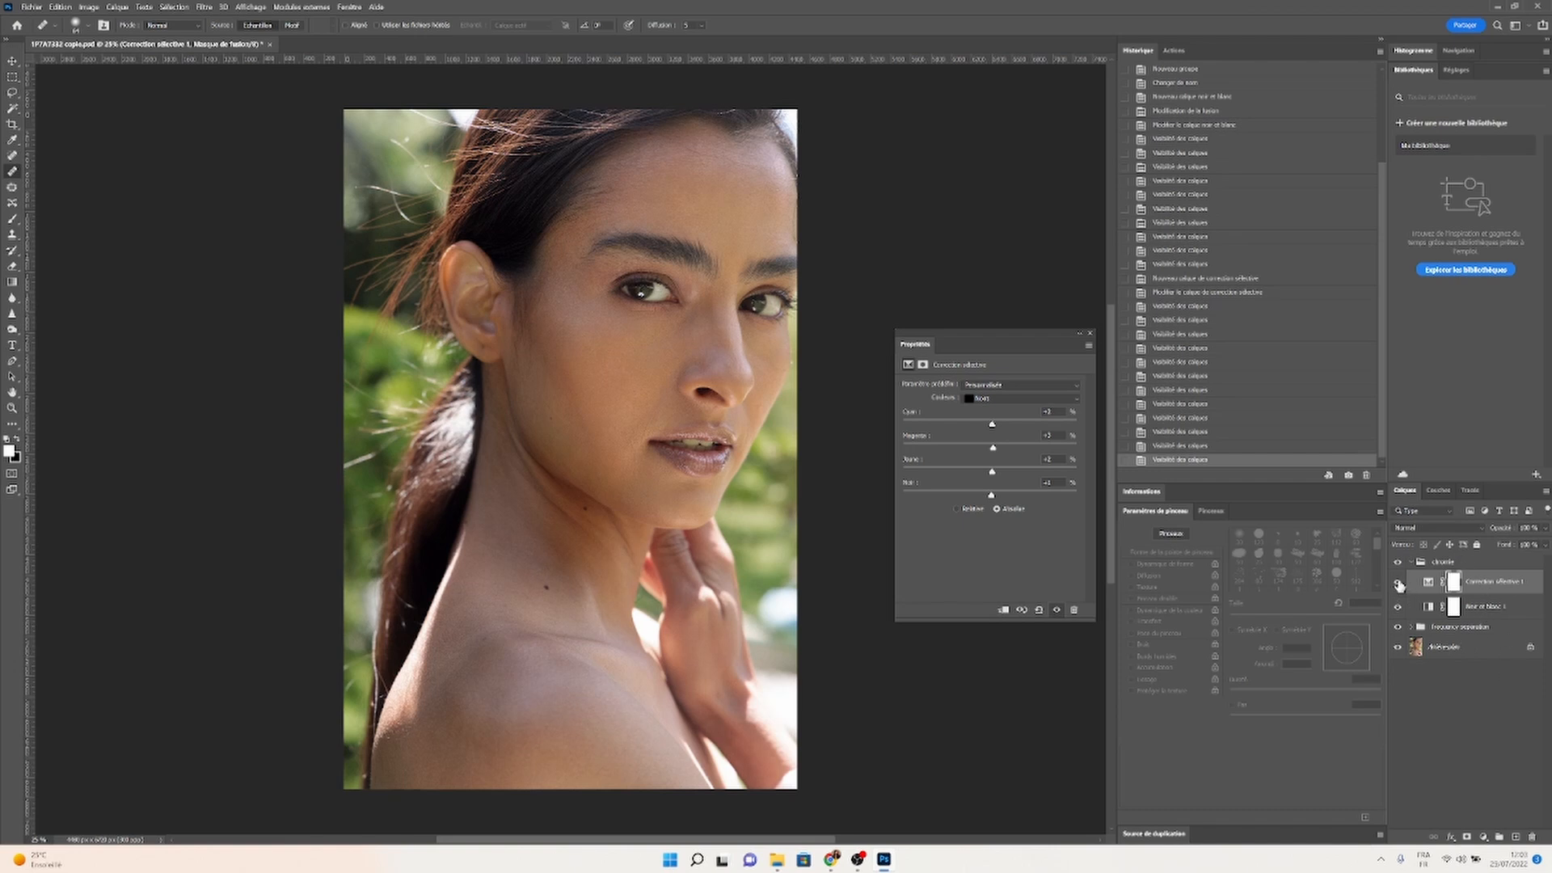
left_click(1398, 582)
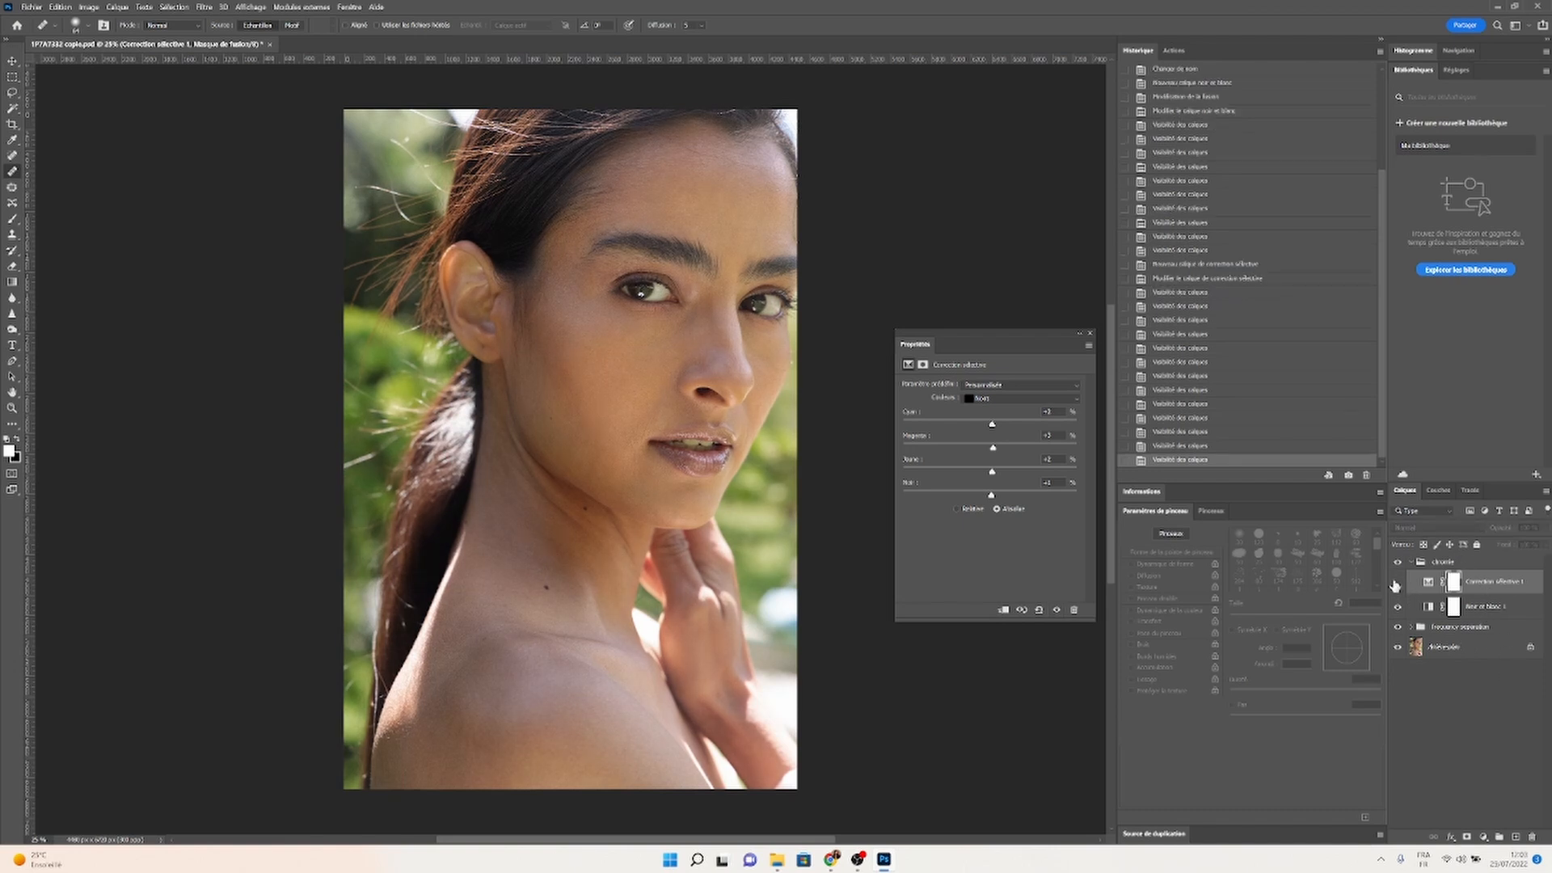
key("ctrl+plus")
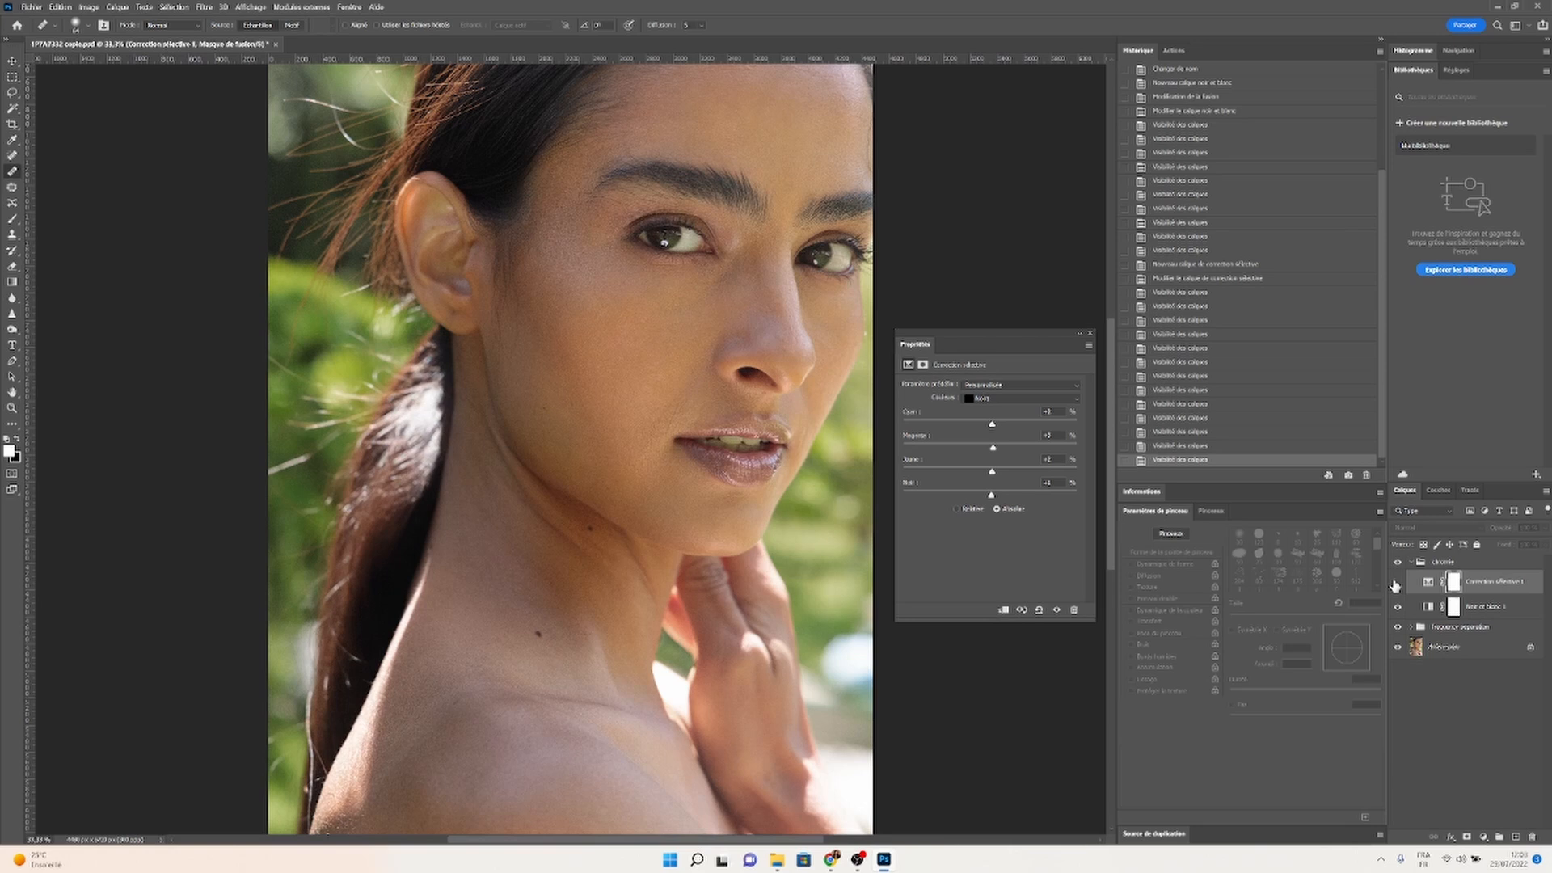
left_click(1398, 583)
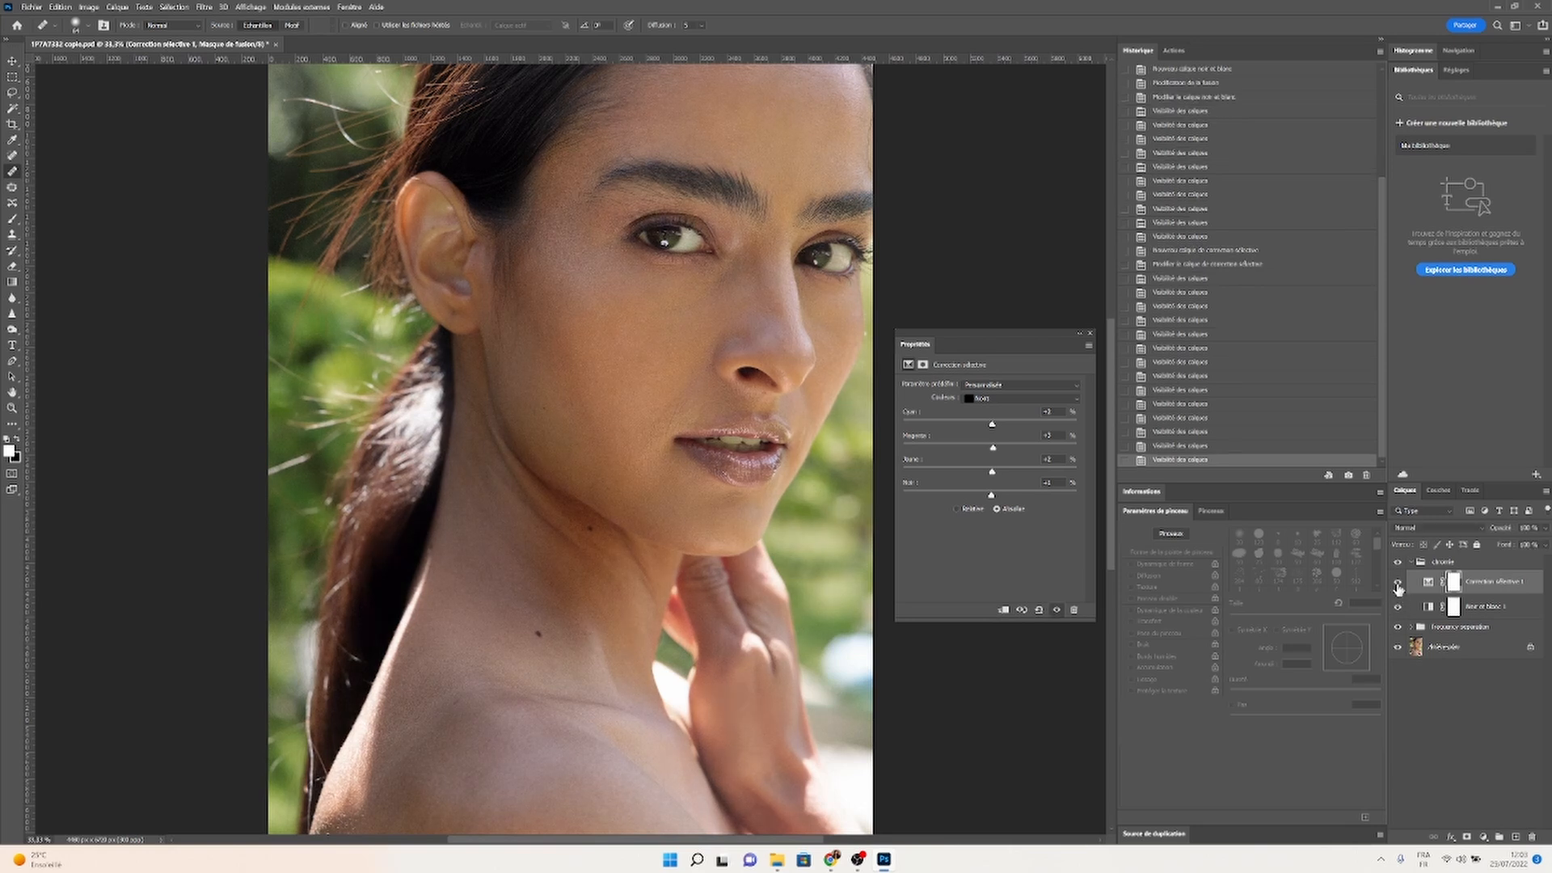
- Toggle the Selective Color layer's visibility repeatedly to judge its effect on the skin tones and shadows
left_click(1398, 584)
left_click(1399, 583)
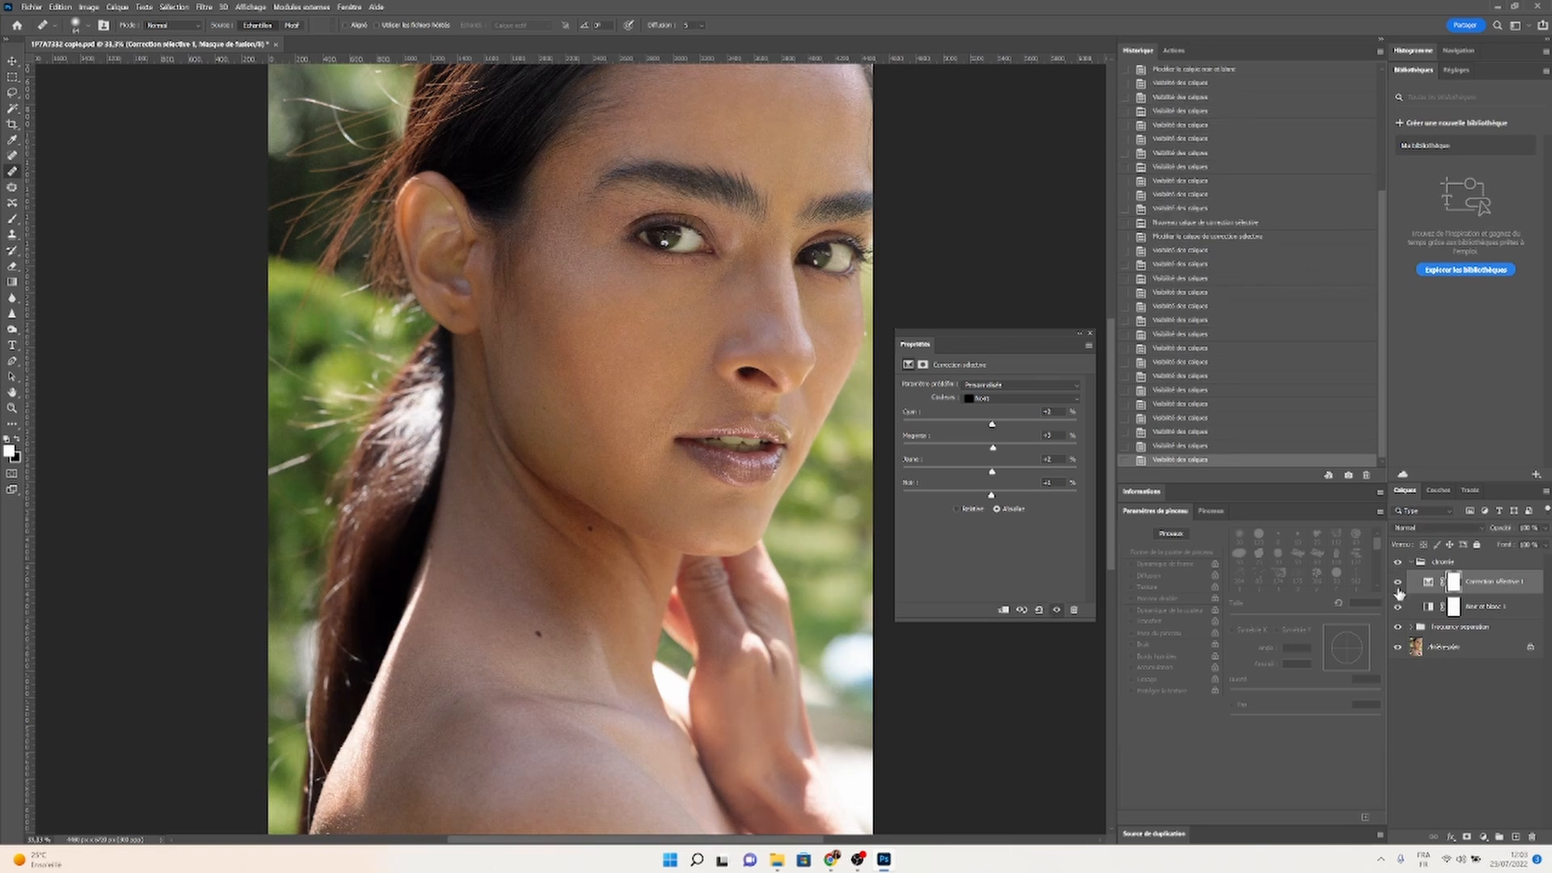
left_click(1398, 584)
left_click(1398, 583)
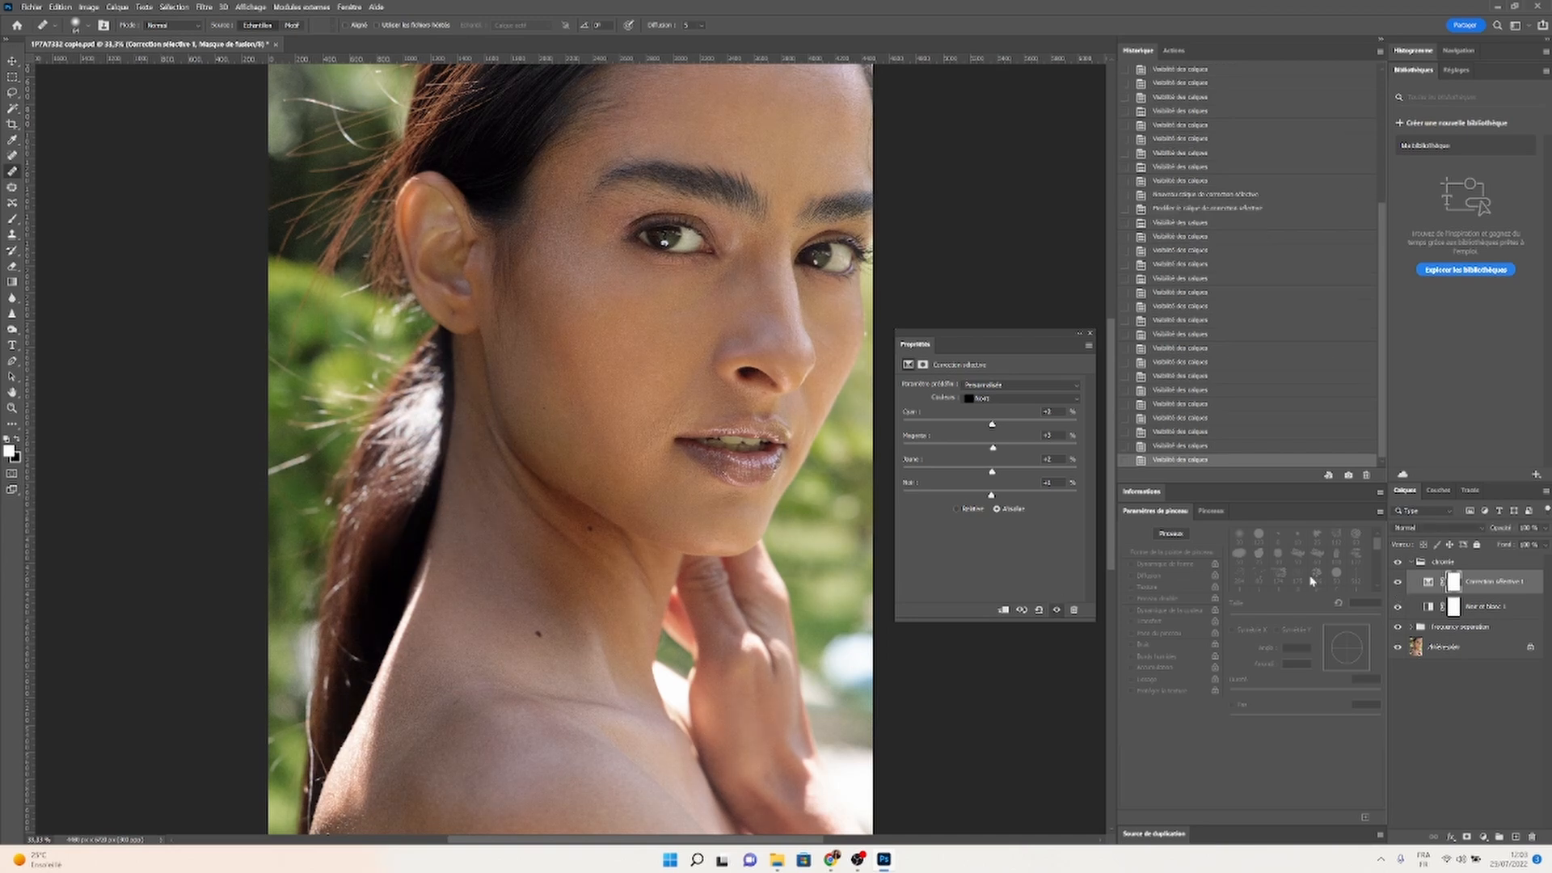
left_click(1398, 584)
left_click(1399, 583)
left_click(1398, 584)
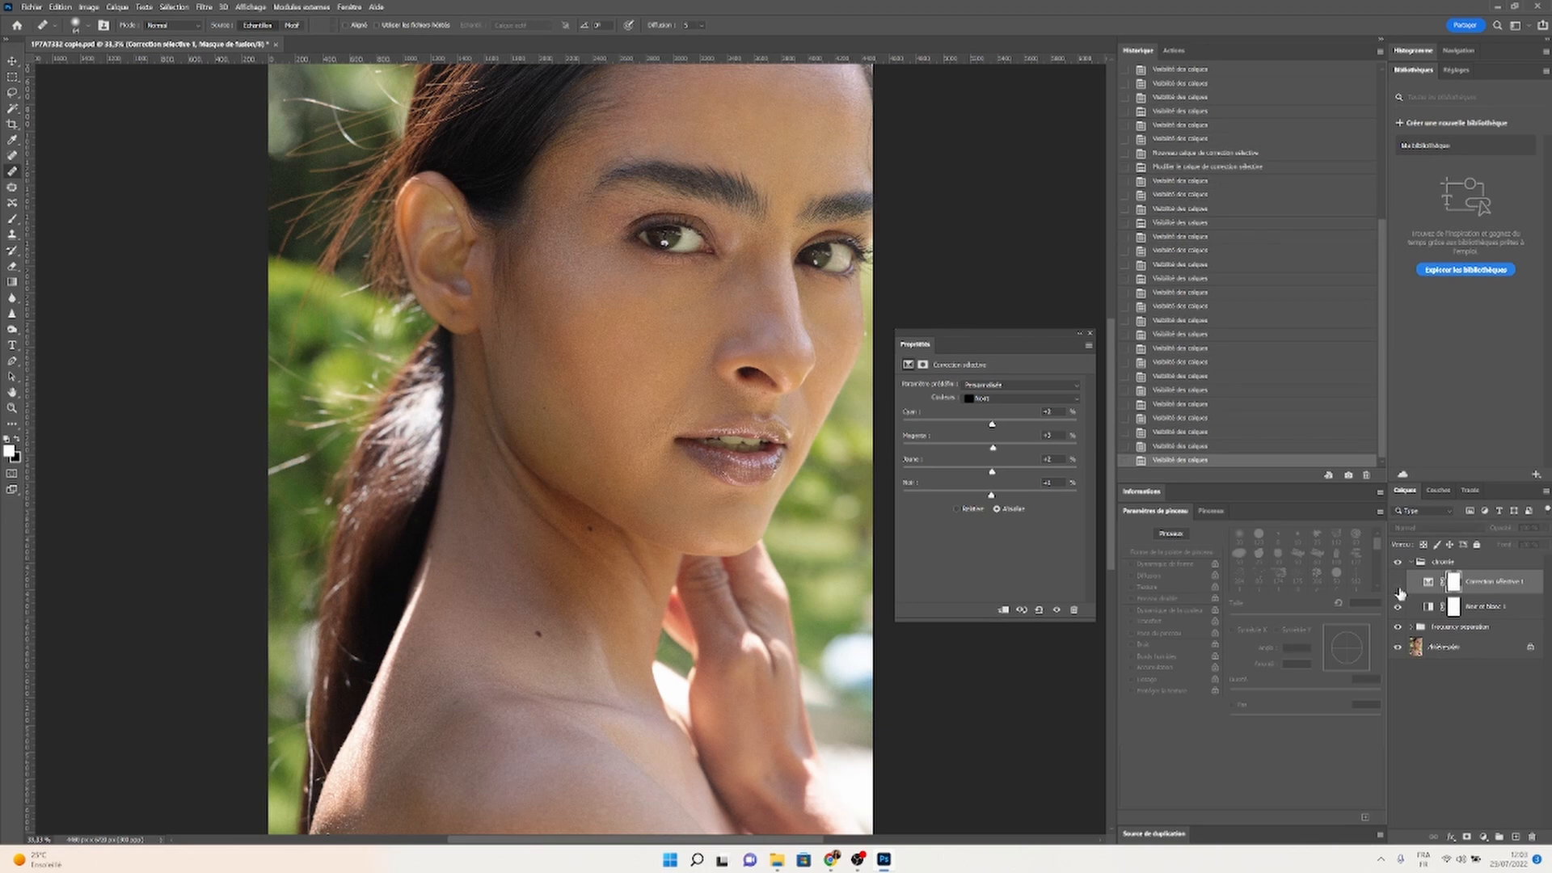
left_click(1399, 583)
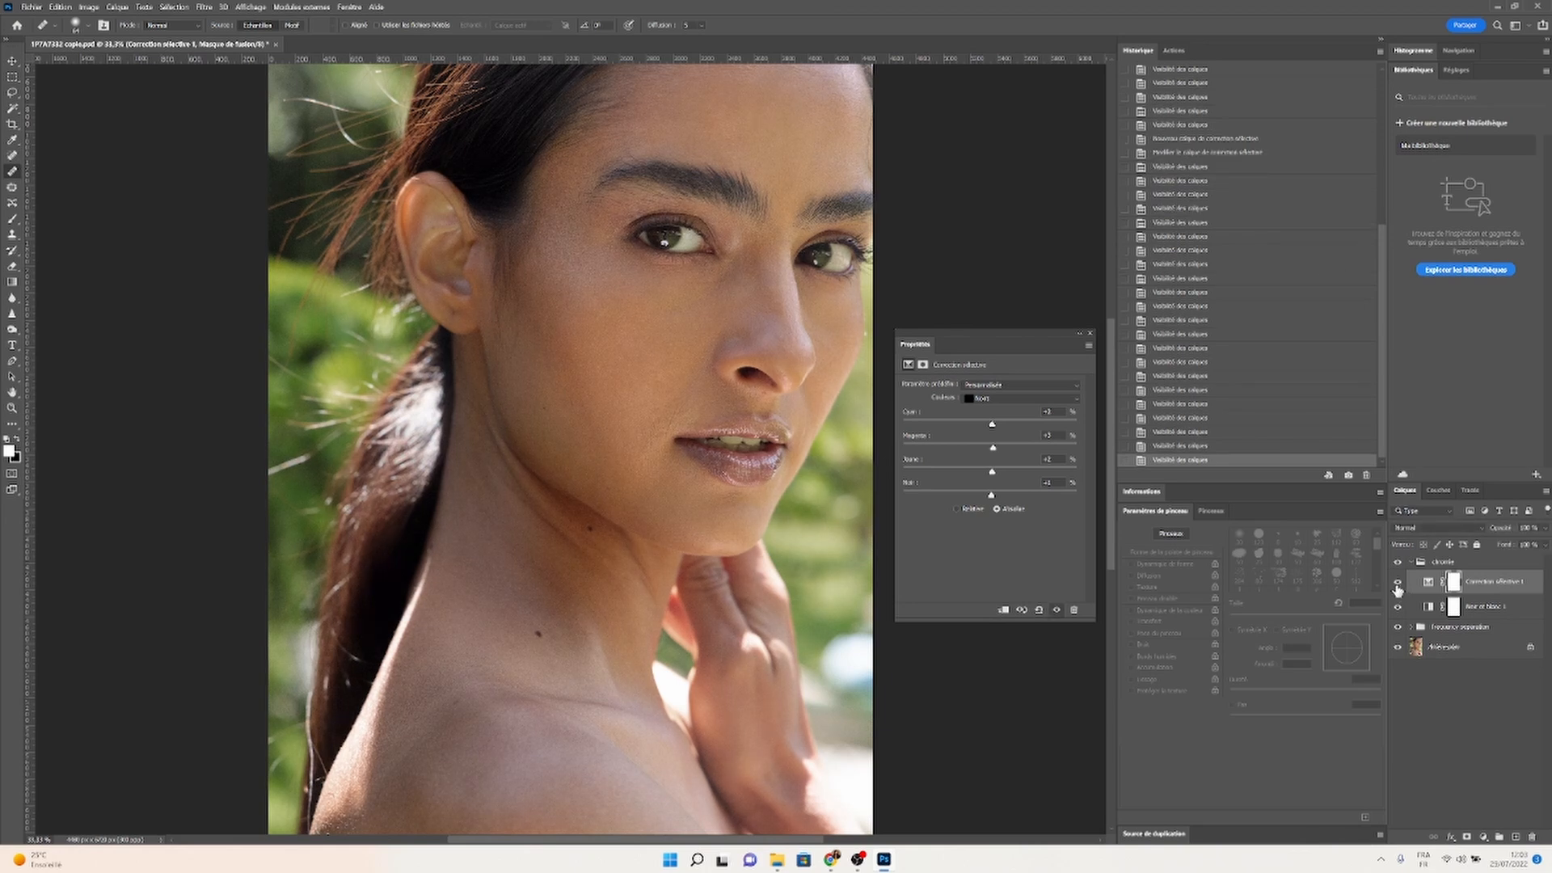
left_click(1397, 585)
left_click(1398, 586)
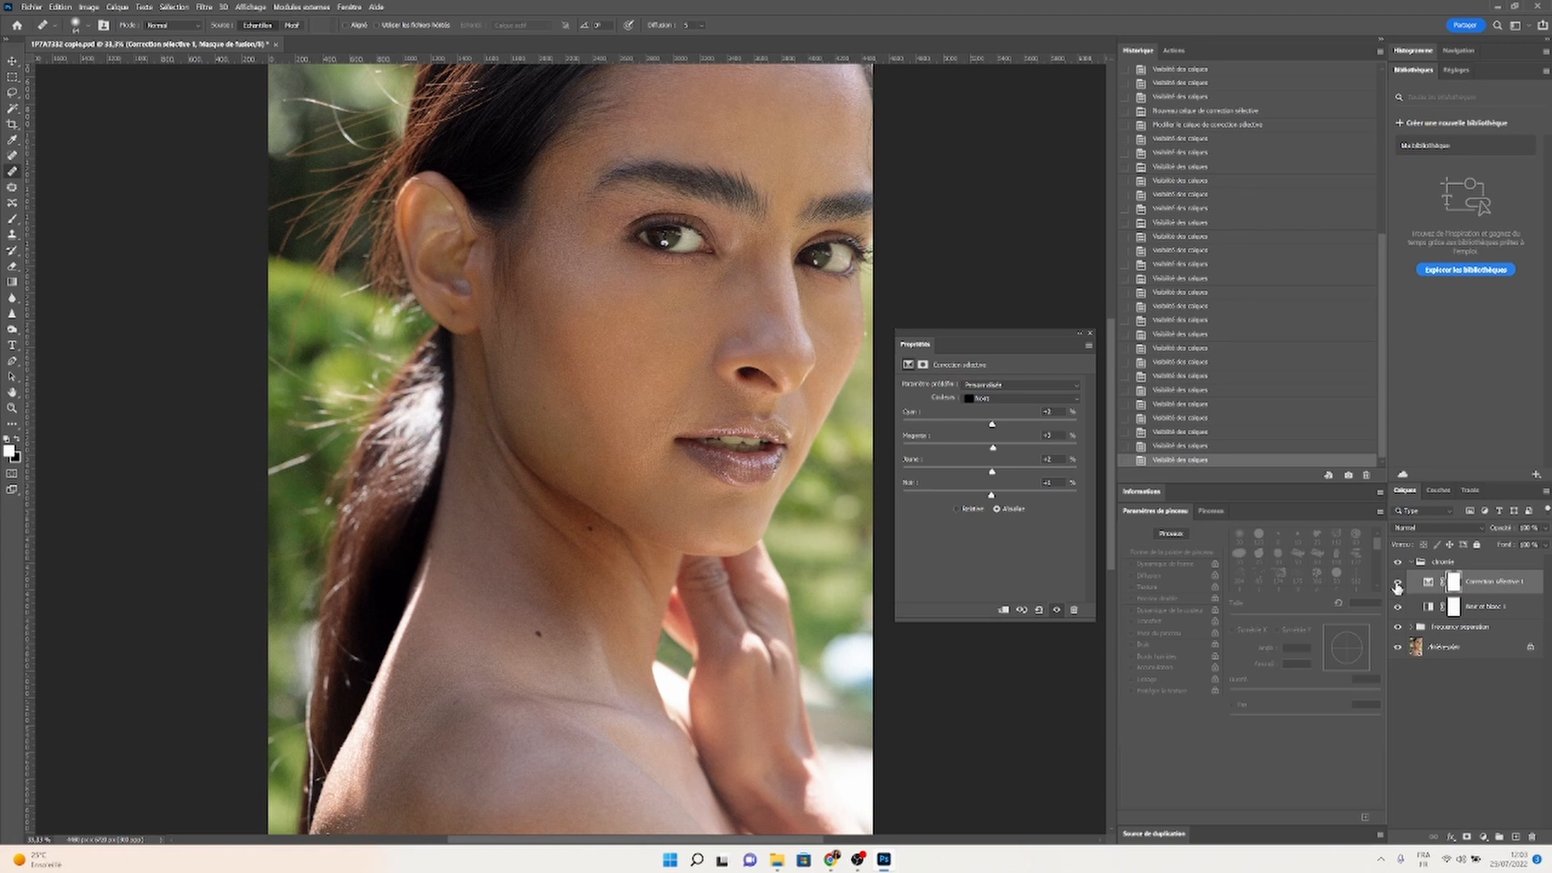
left_click(1397, 586)
left_click(1398, 586)
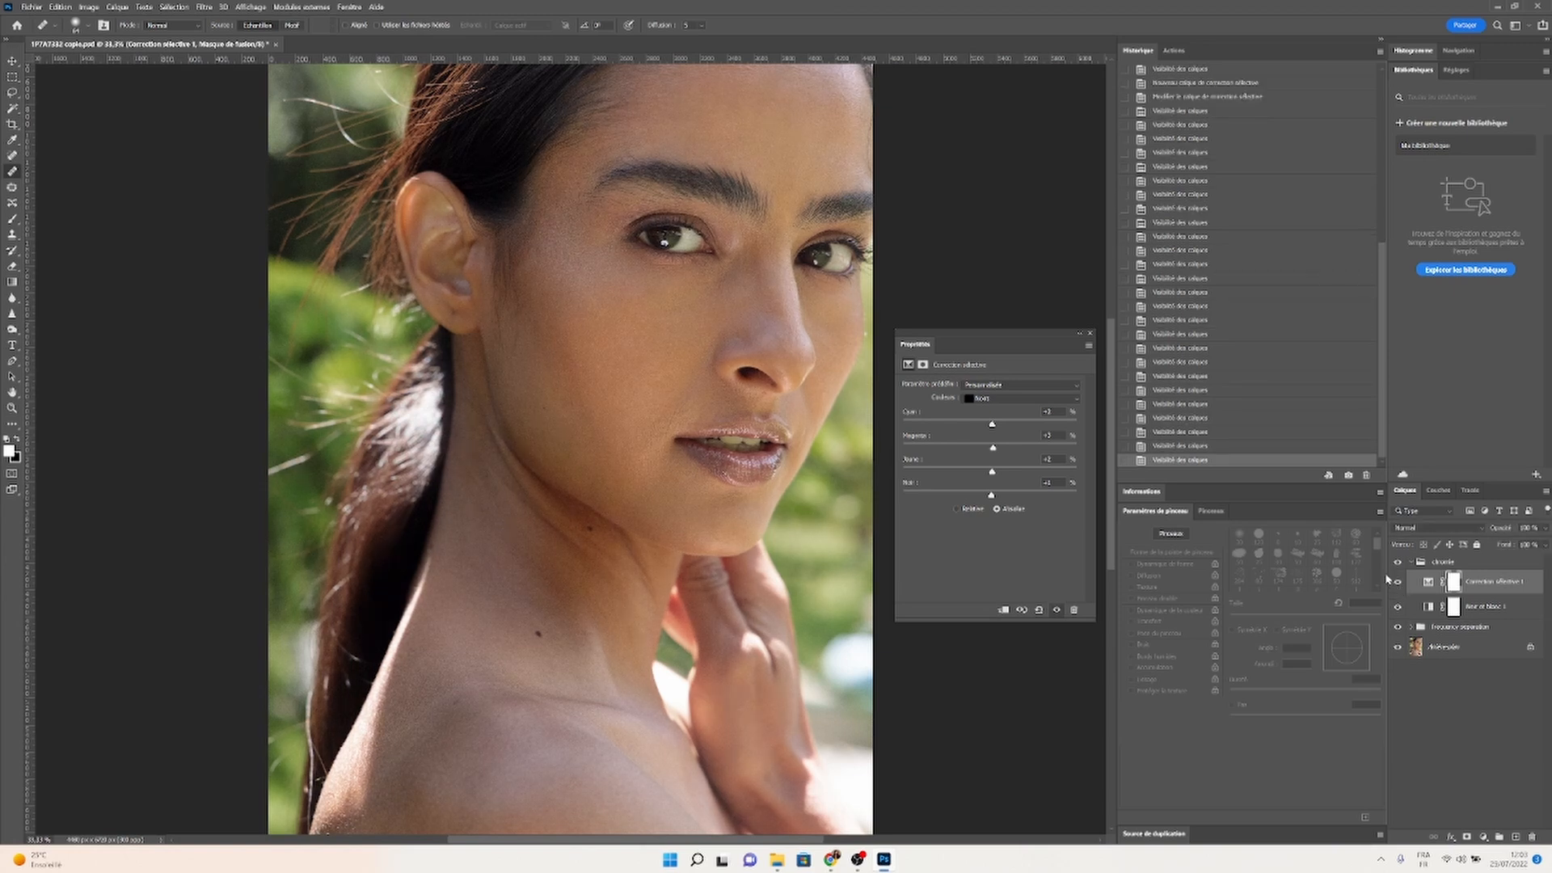
- Add a Gradient Map layer above the Selective Color layer and open the photographic toning presets among the legacy gradients
key("ctrl+minus")
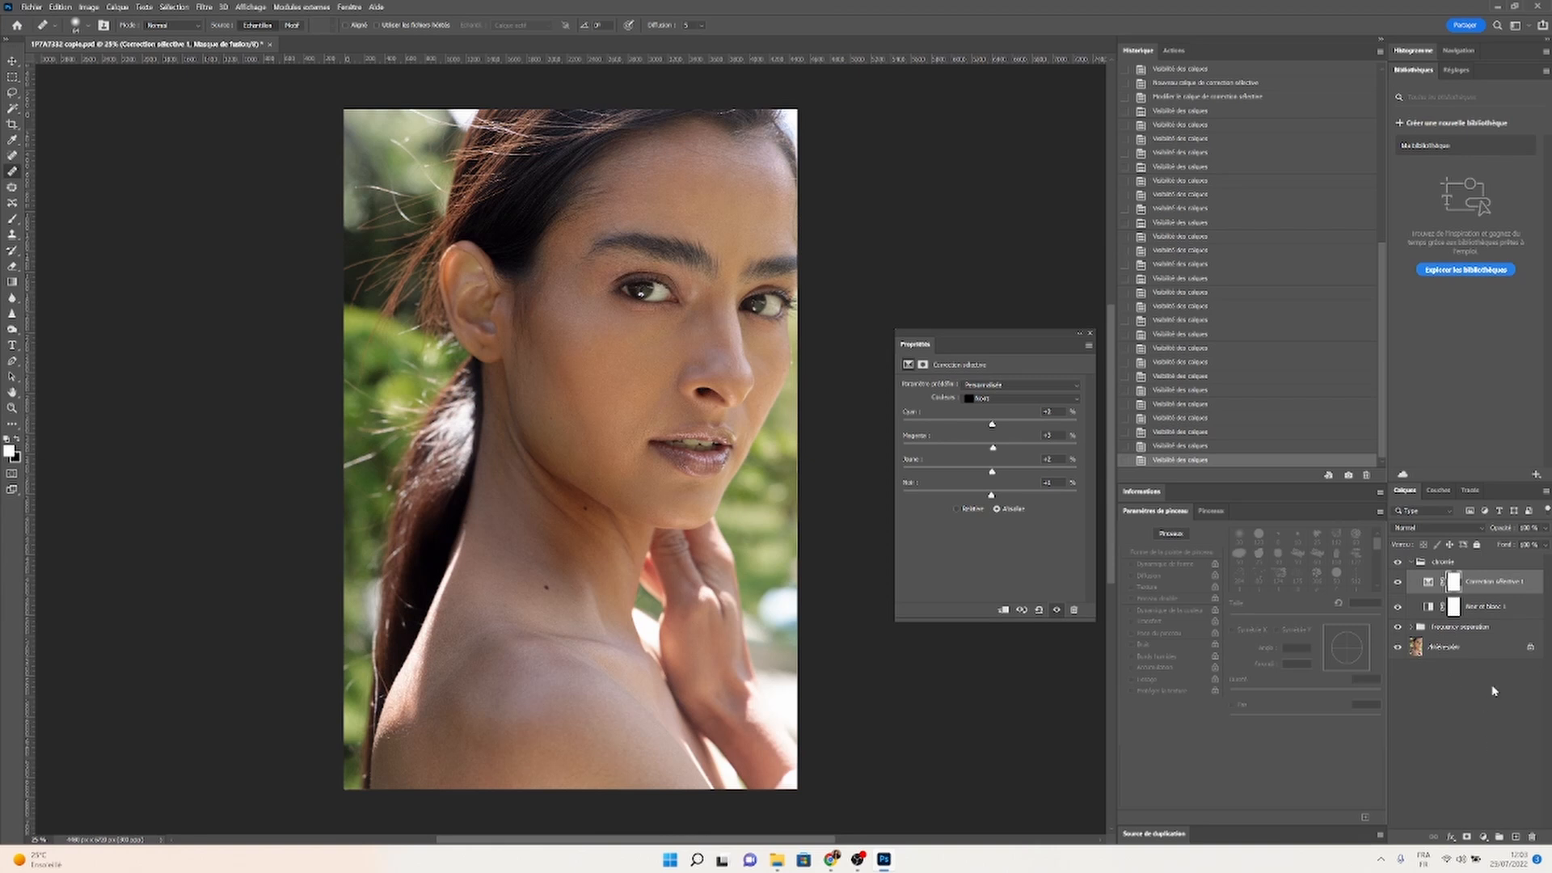
left_click(1481, 837)
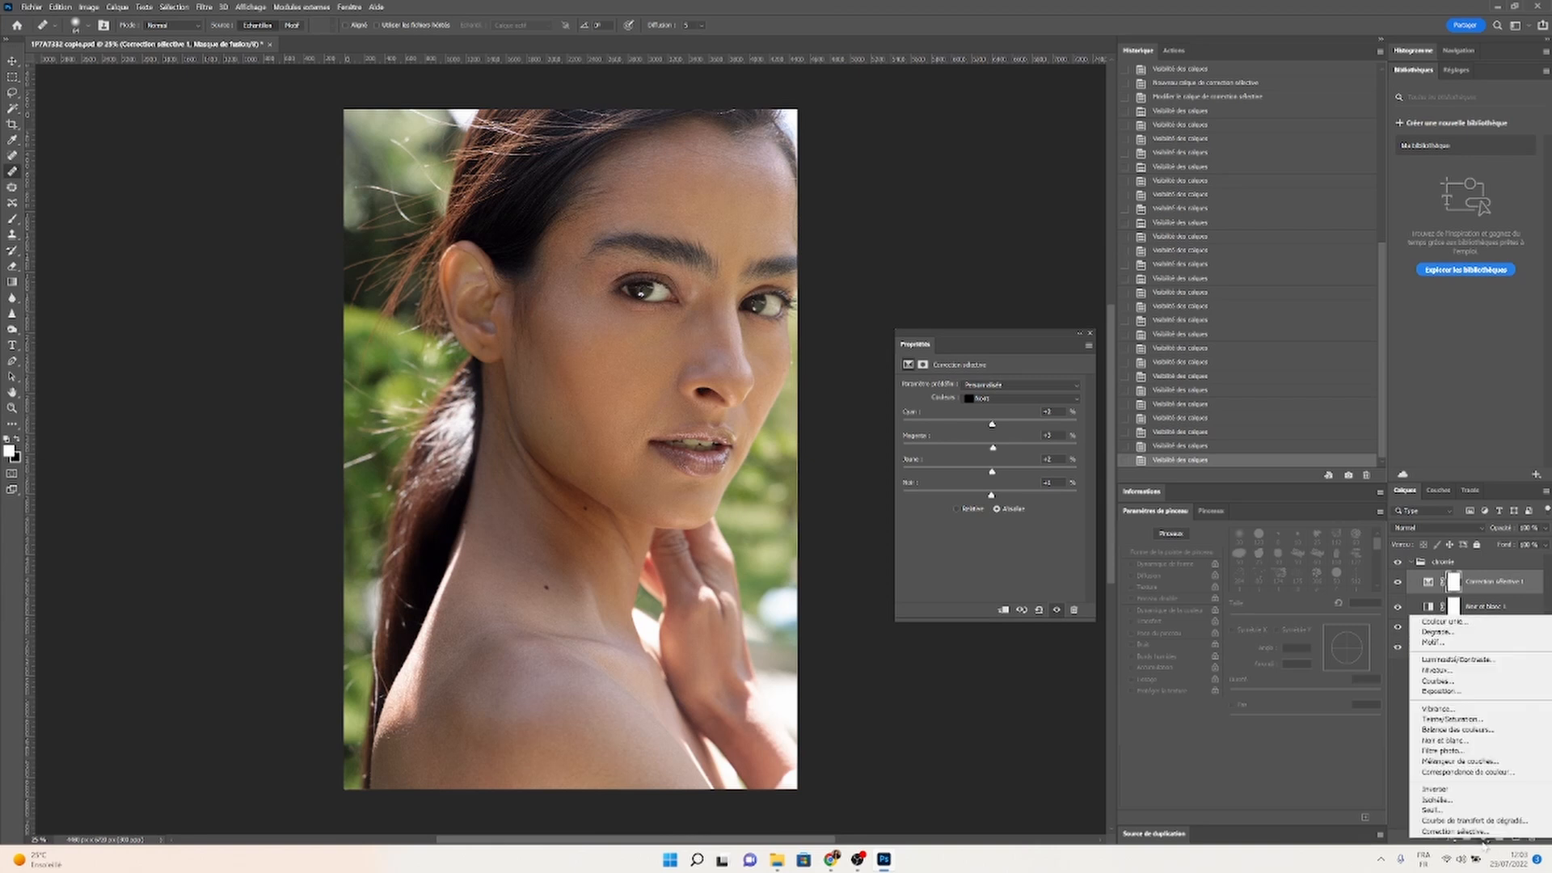
left_click(1478, 822)
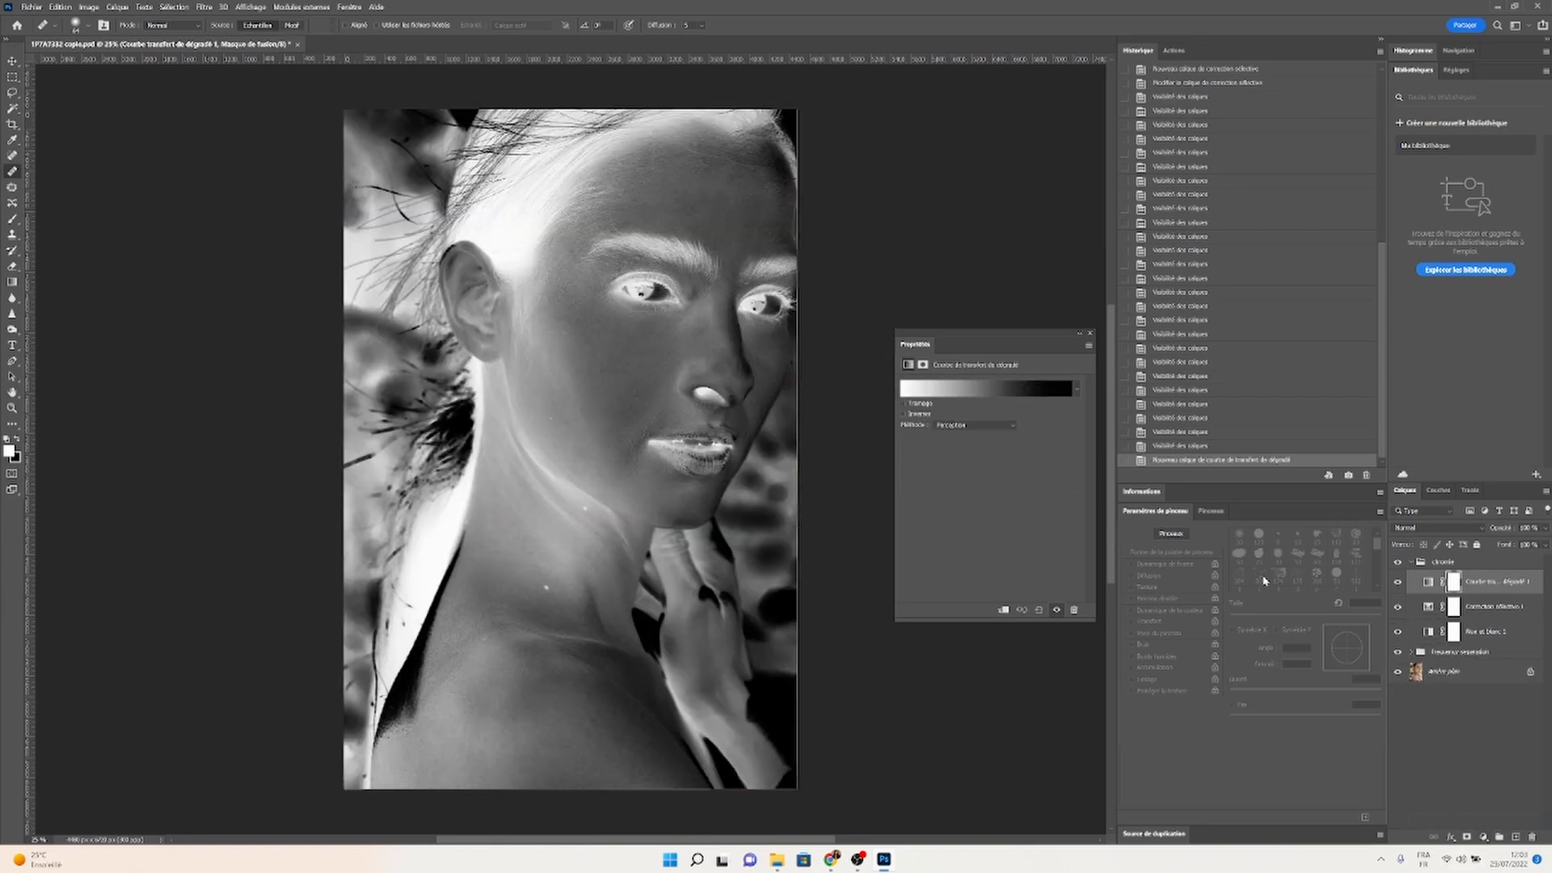
left_click(988, 394)
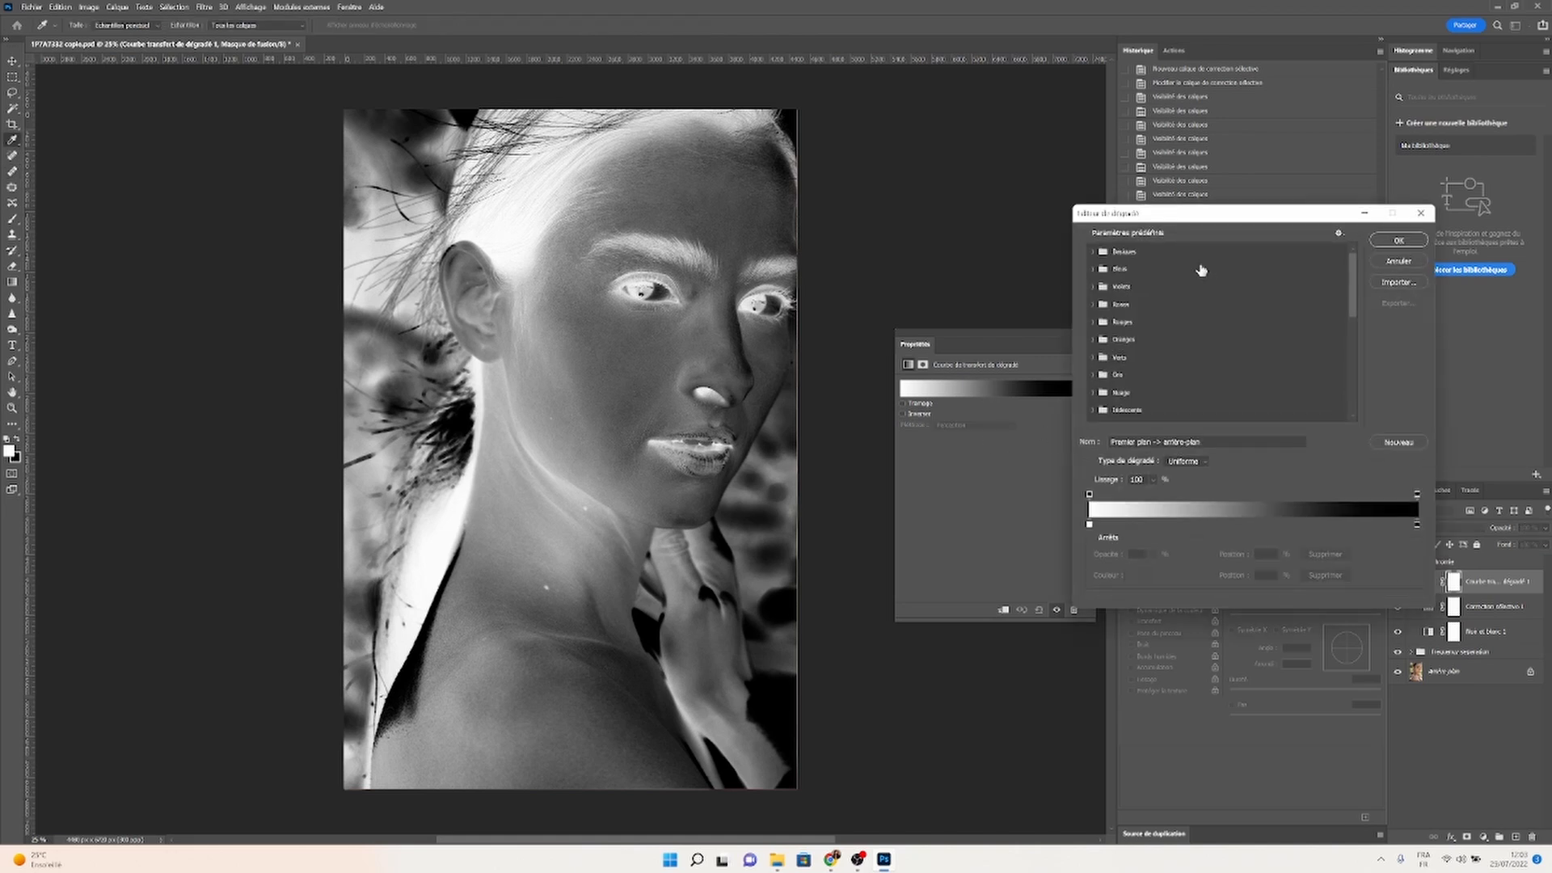
scroll(1355, 303, "down", 3)
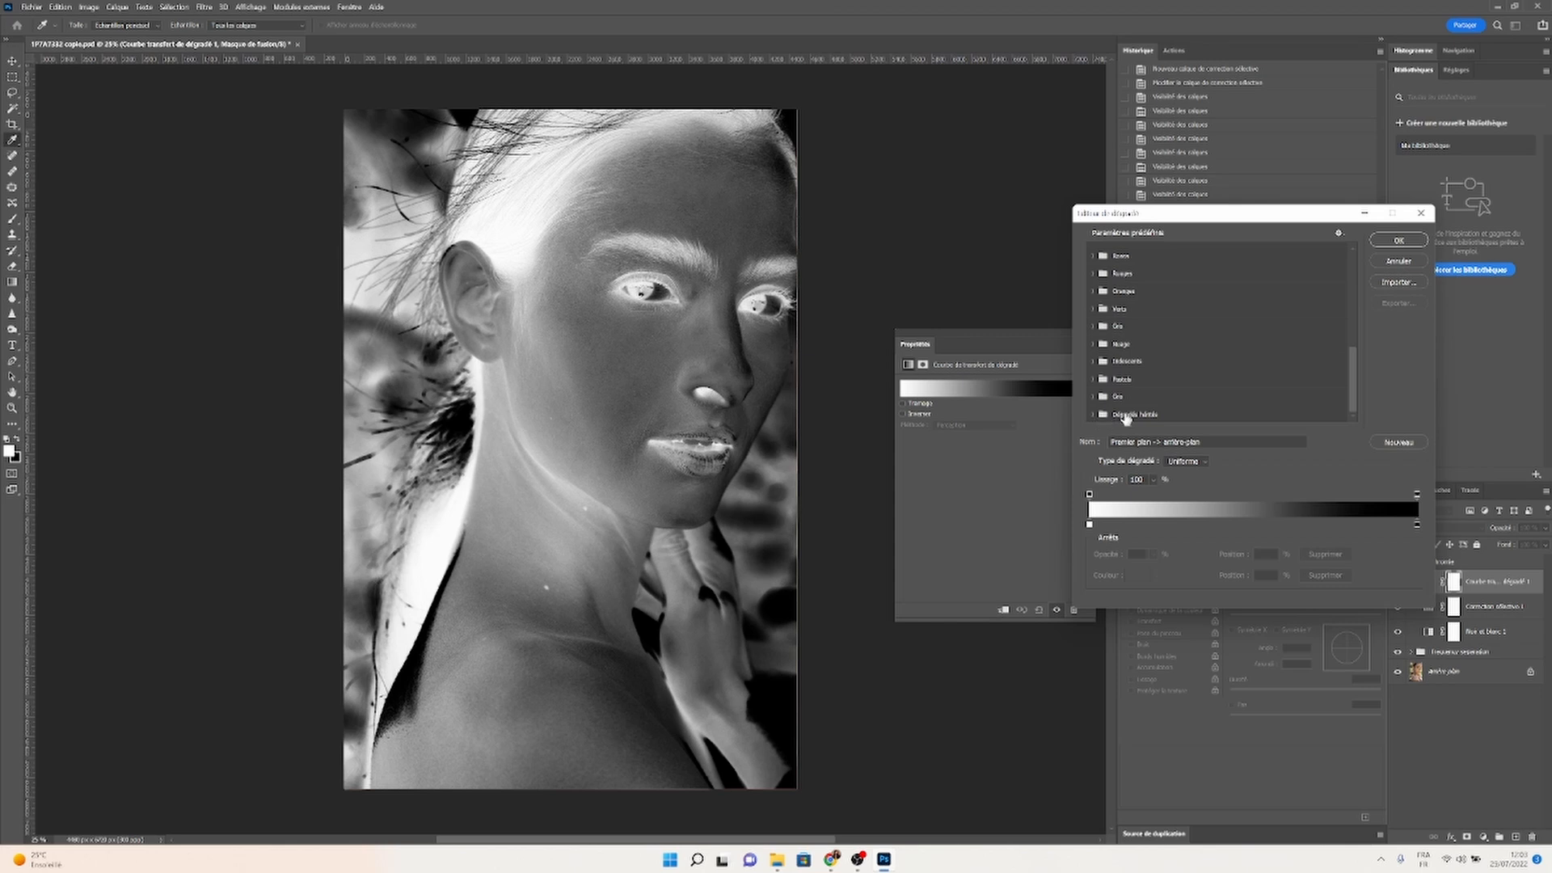
left_click(1131, 414)
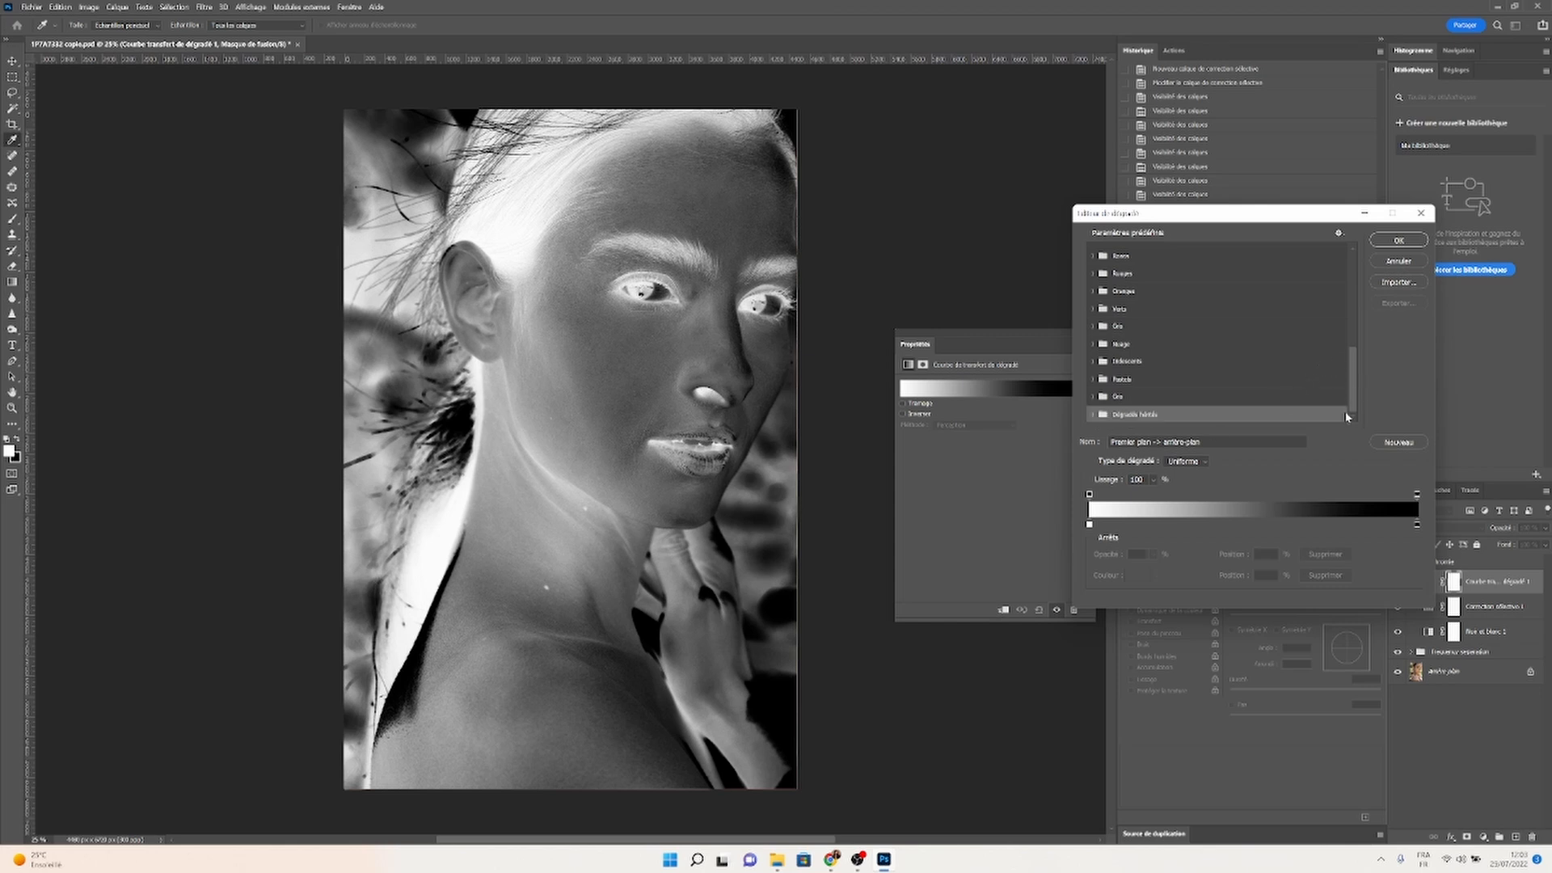
left_click(1093, 415)
left_click_drag(1349, 342, 1352, 391)
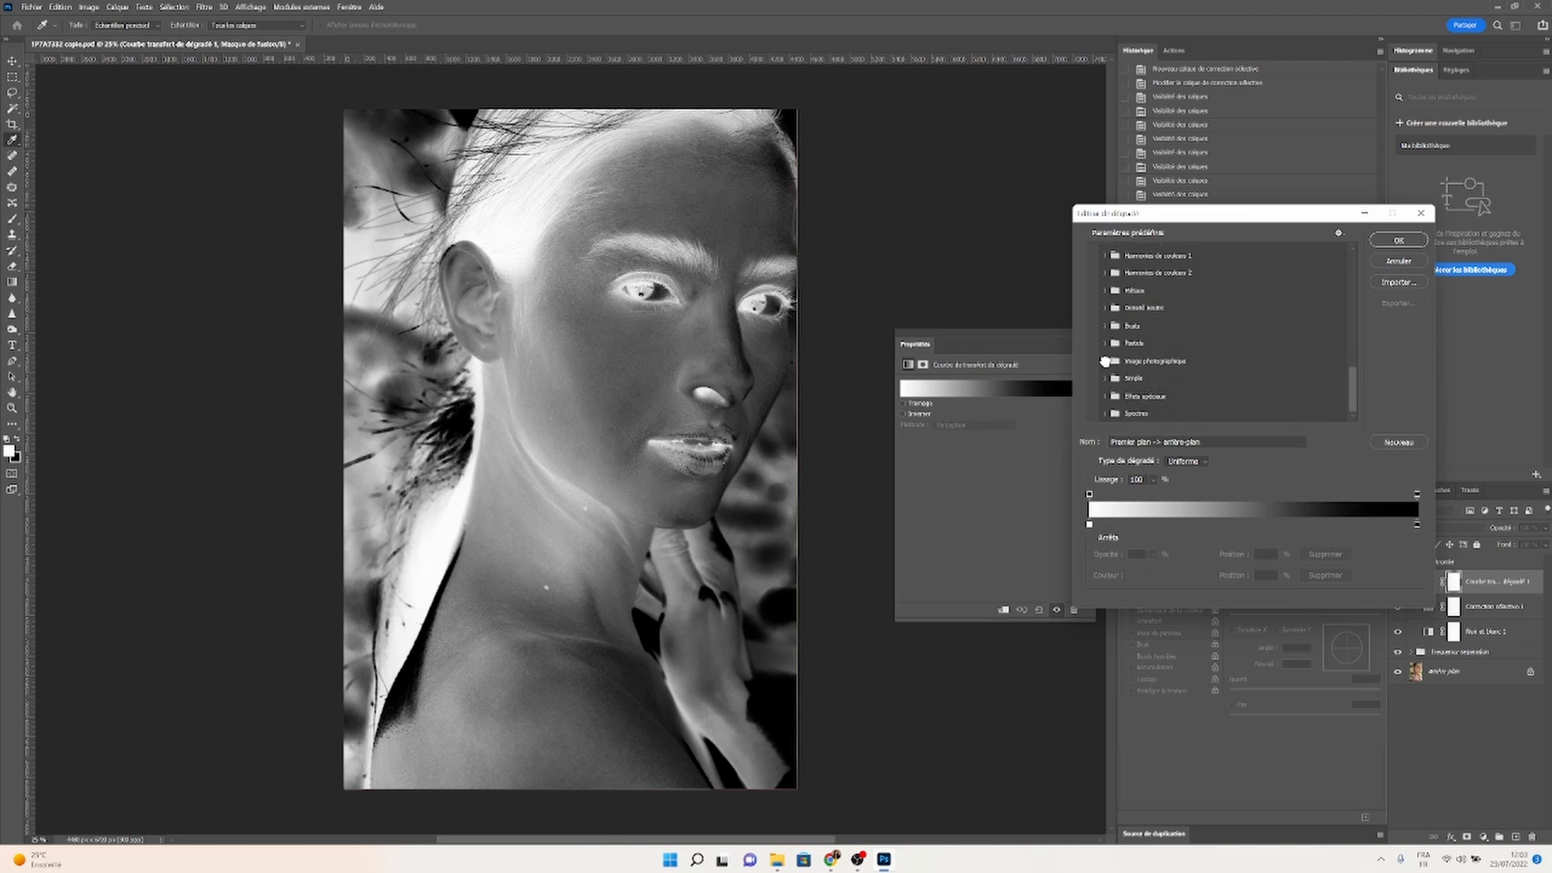
left_click(1106, 362)
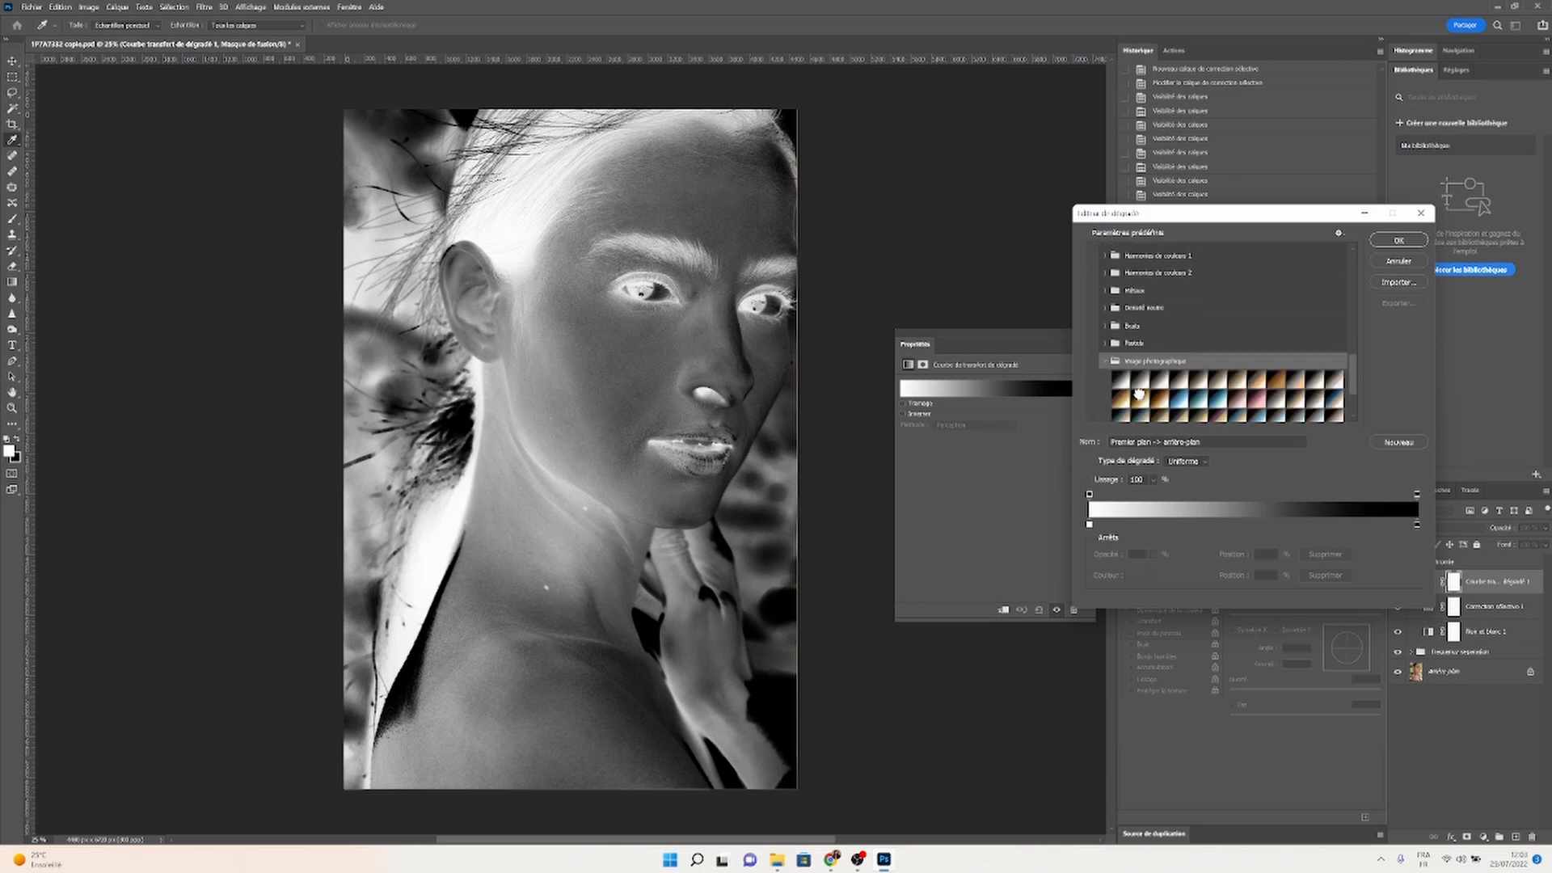
- Try the Or 2, a blue-toned and the Or-Cuivre photographic presets on the gradient map
left_click(1140, 396)
left_click_drag(1353, 382, 1356, 400)
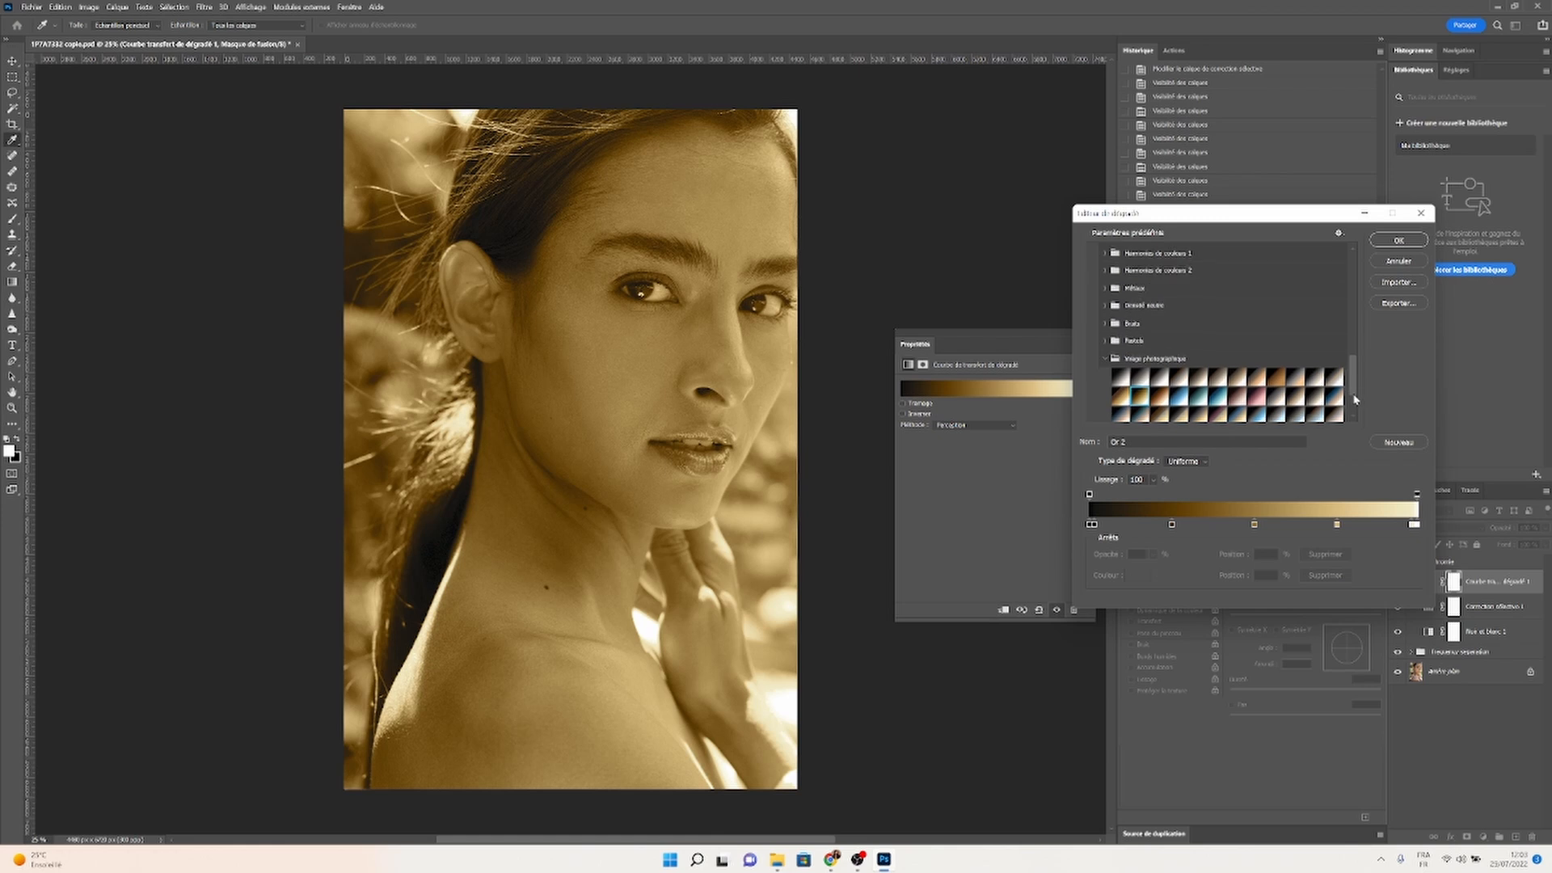
left_click(1269, 421)
double_click(1221, 415)
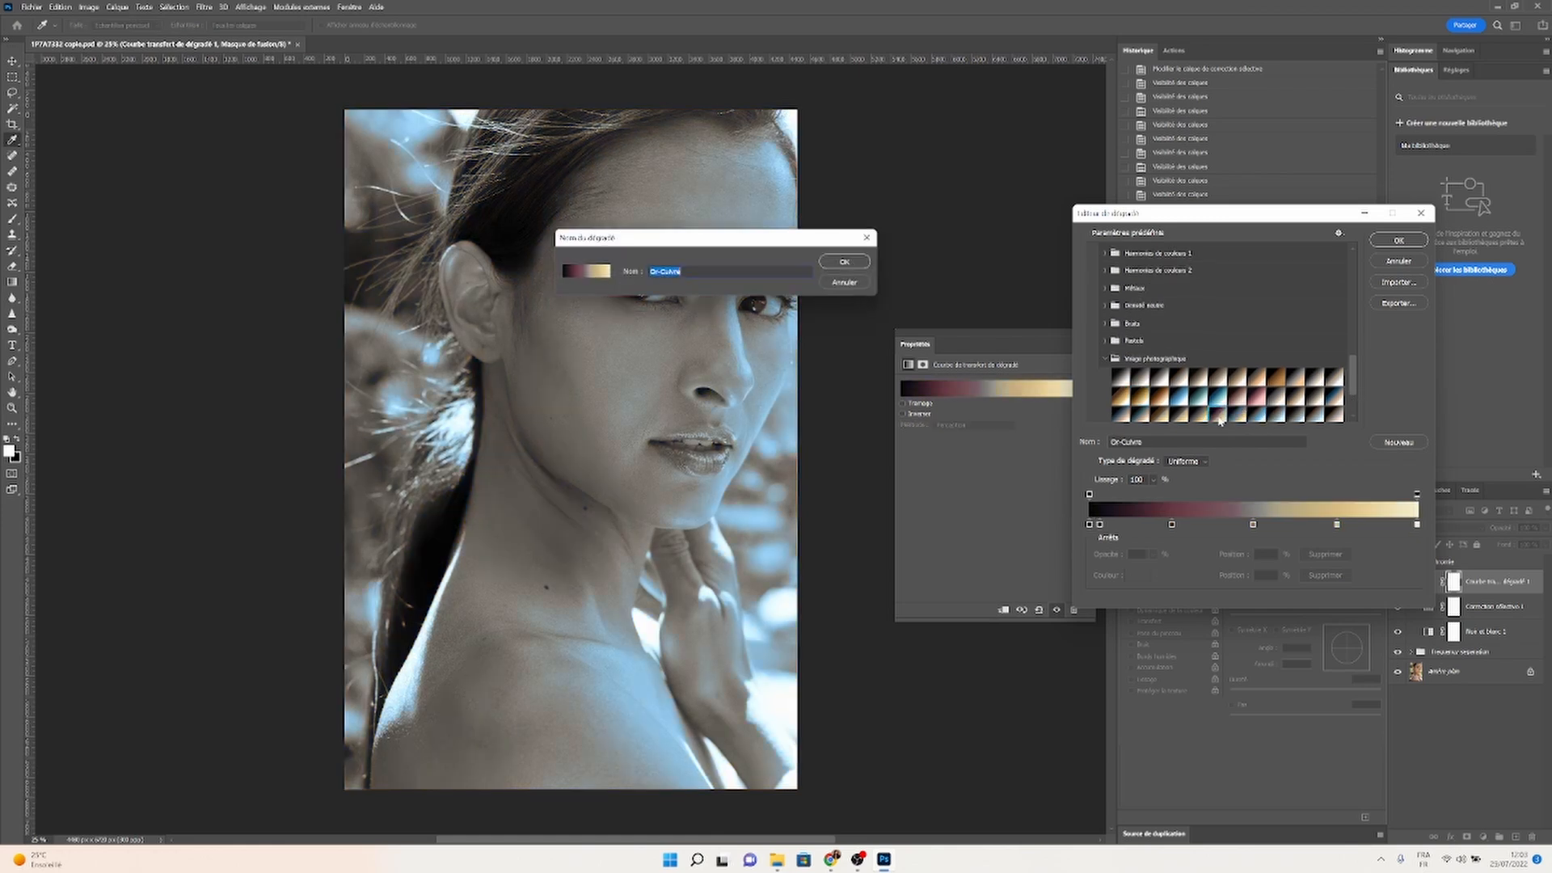
left_click(851, 283)
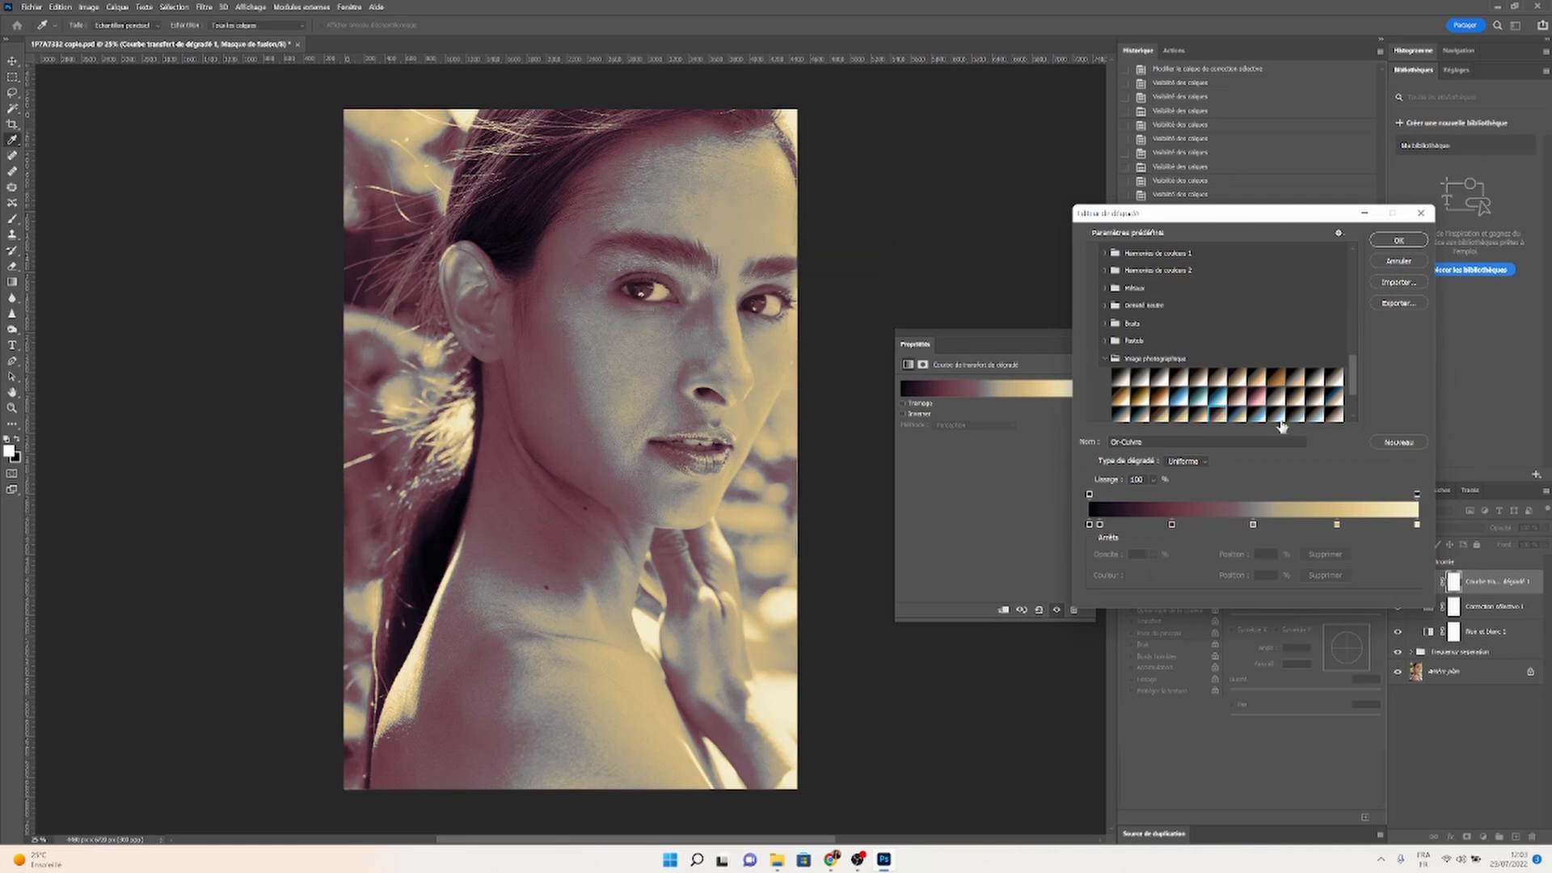
- Apply the orange-brown photographic toning preset to the gradient map, keeping its name Personnalisé
double_click(1160, 407)
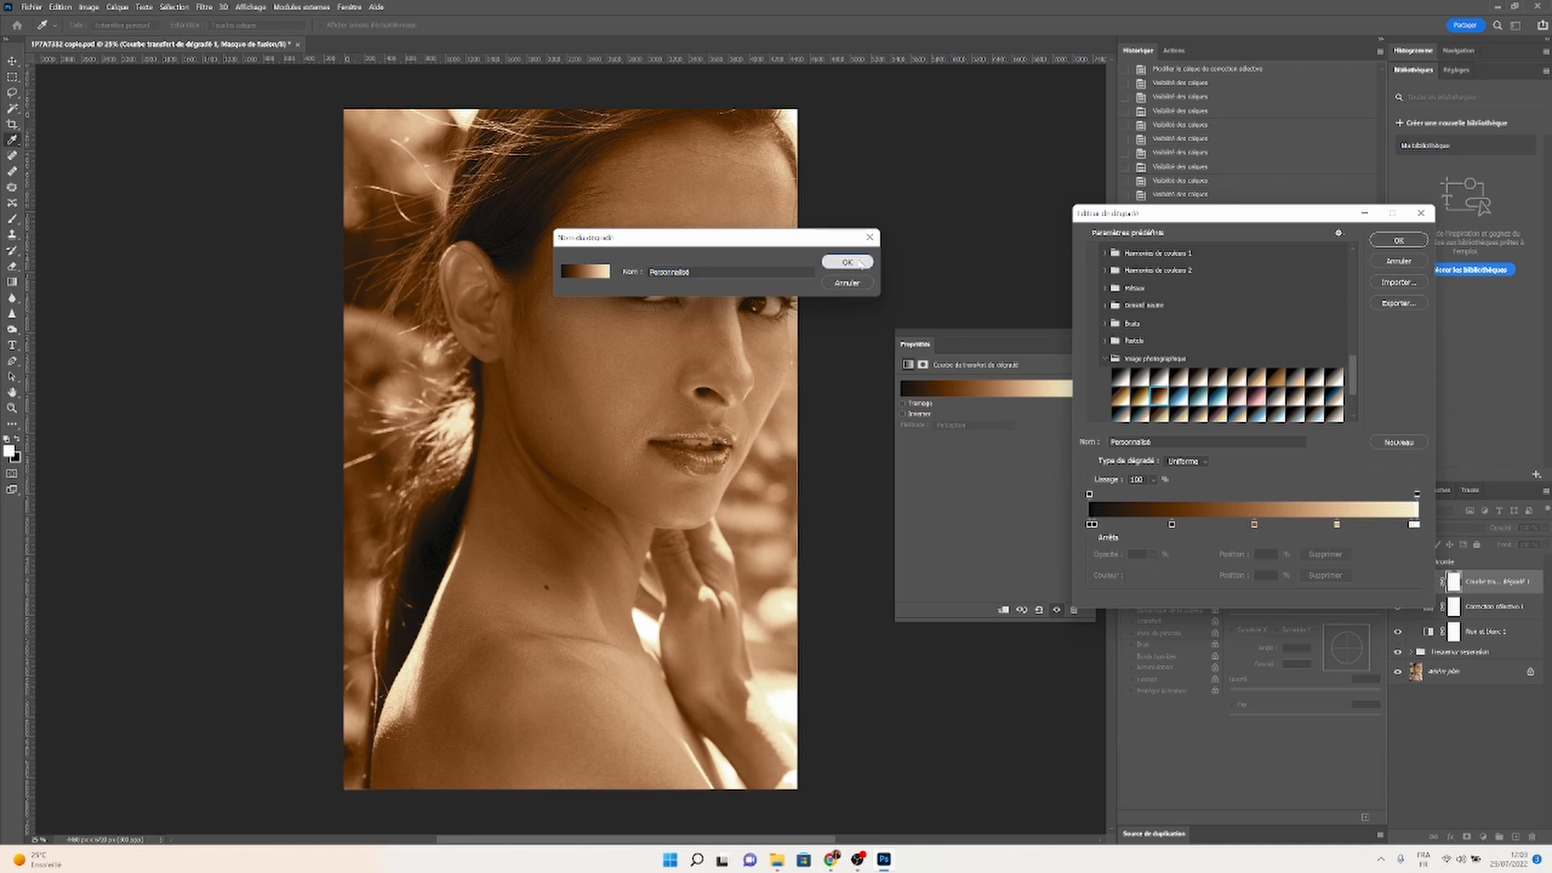
left_click(859, 264)
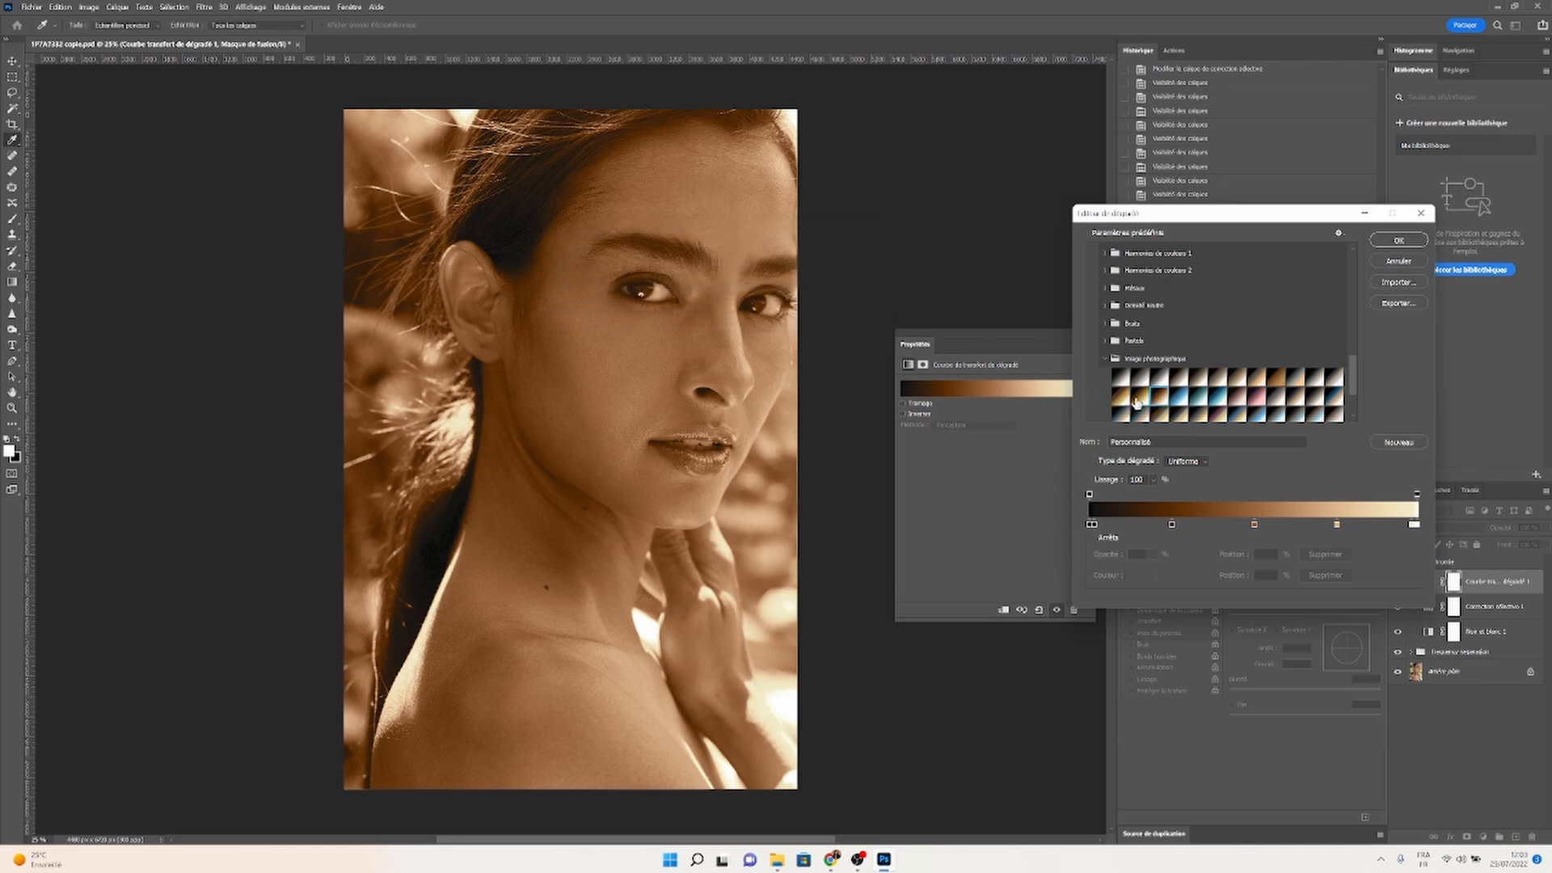
left_click(1160, 396)
- Change the gradient's colour stop at 25% to the dark brown #573704
left_click(1171, 524)
left_click(1136, 575)
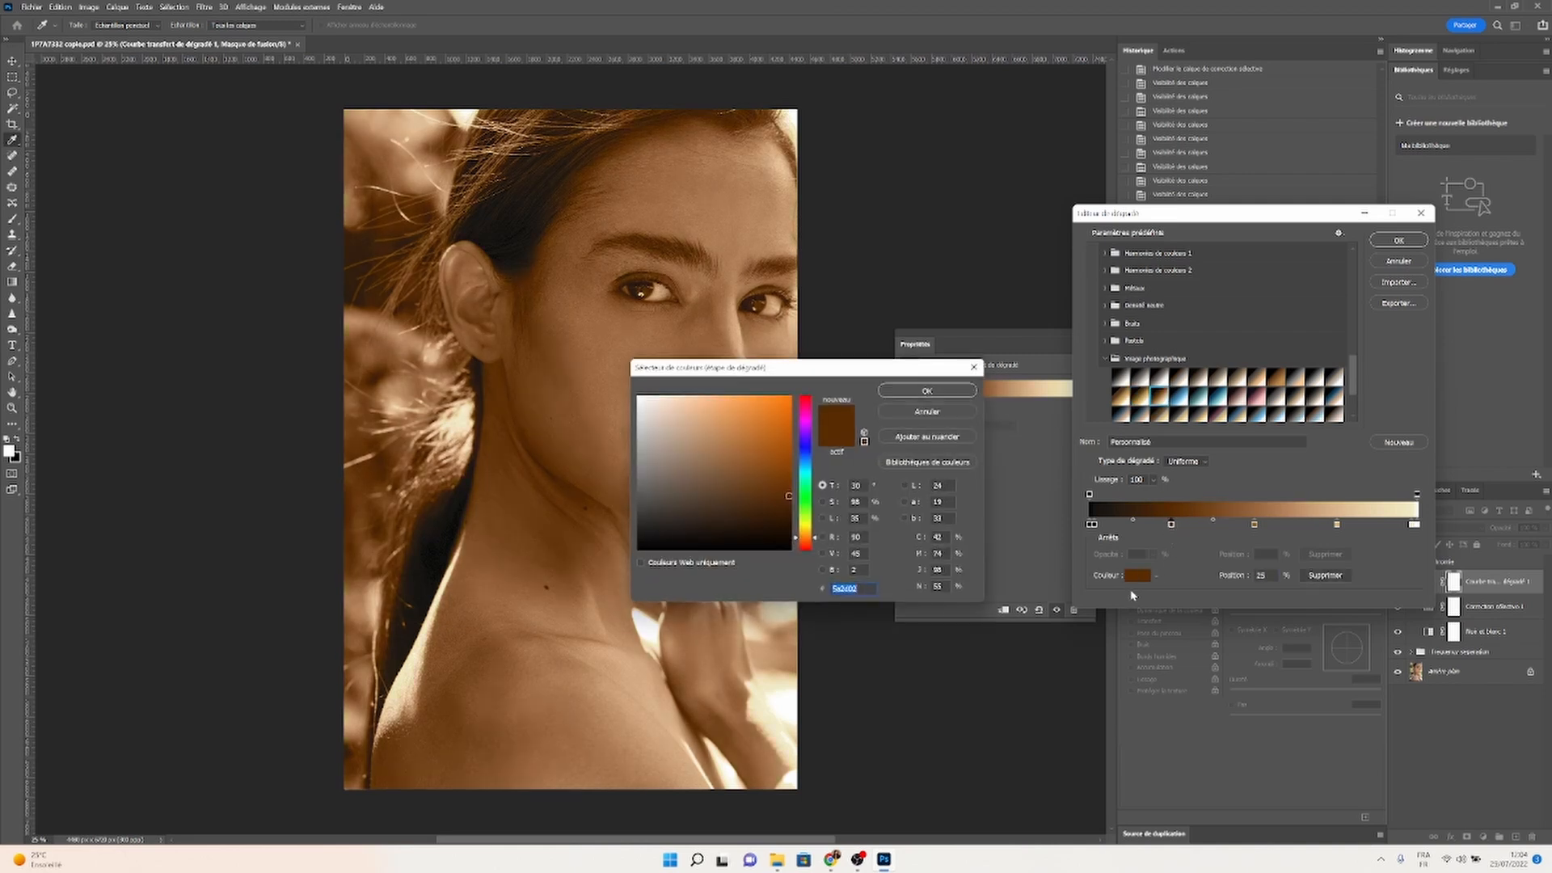
left_click_drag(800, 374, 936, 359)
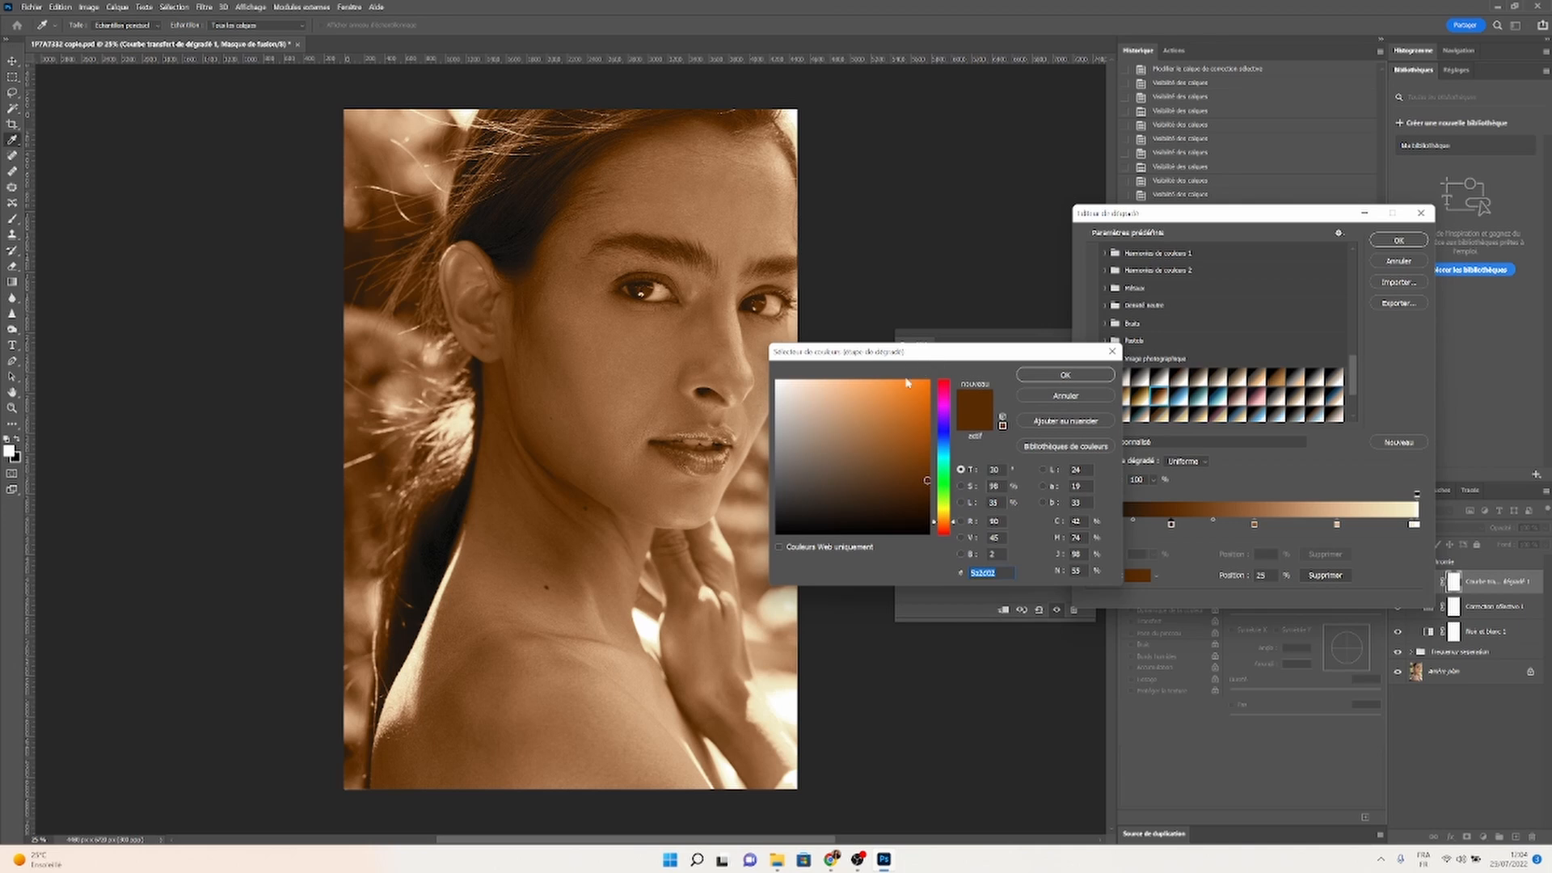
left_click(911, 453)
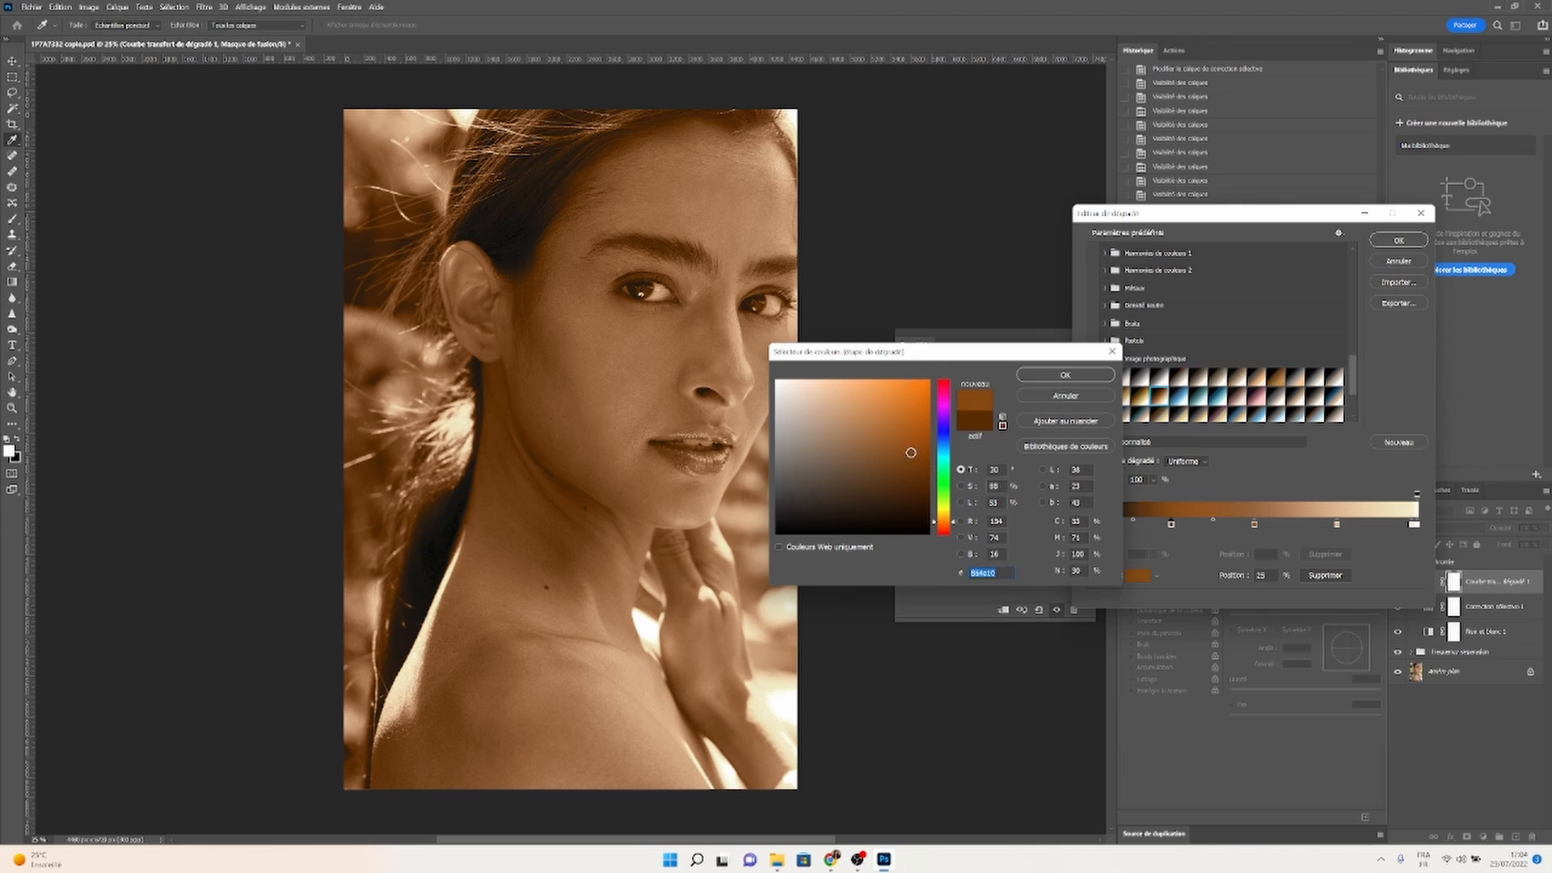
left_click_drag(911, 452, 923, 476)
left_click_drag(955, 529, 955, 523)
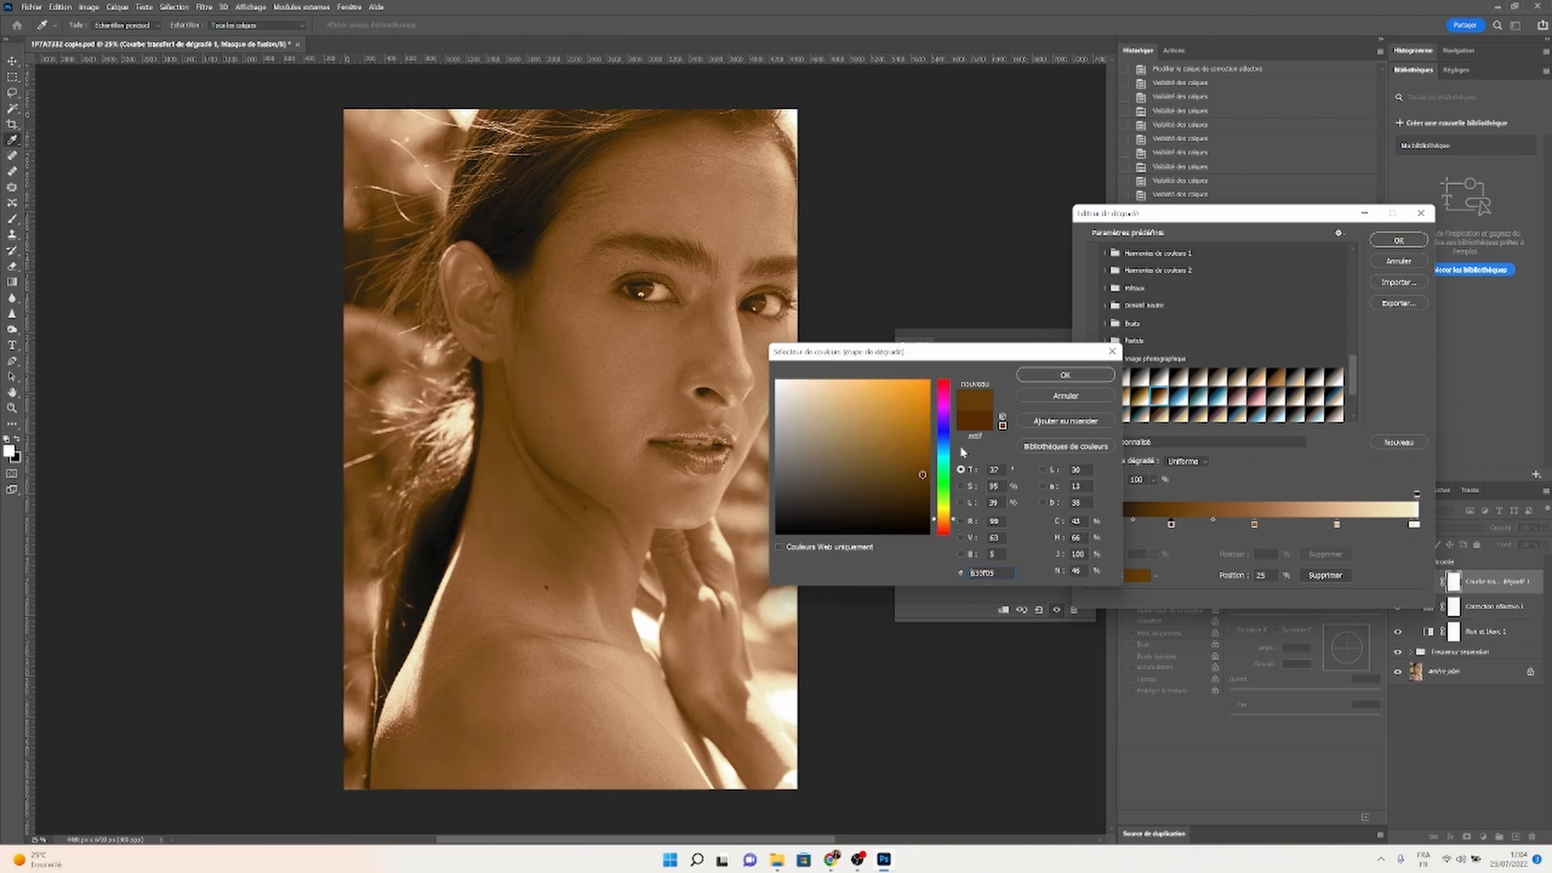
left_click_drag(922, 475, 921, 482)
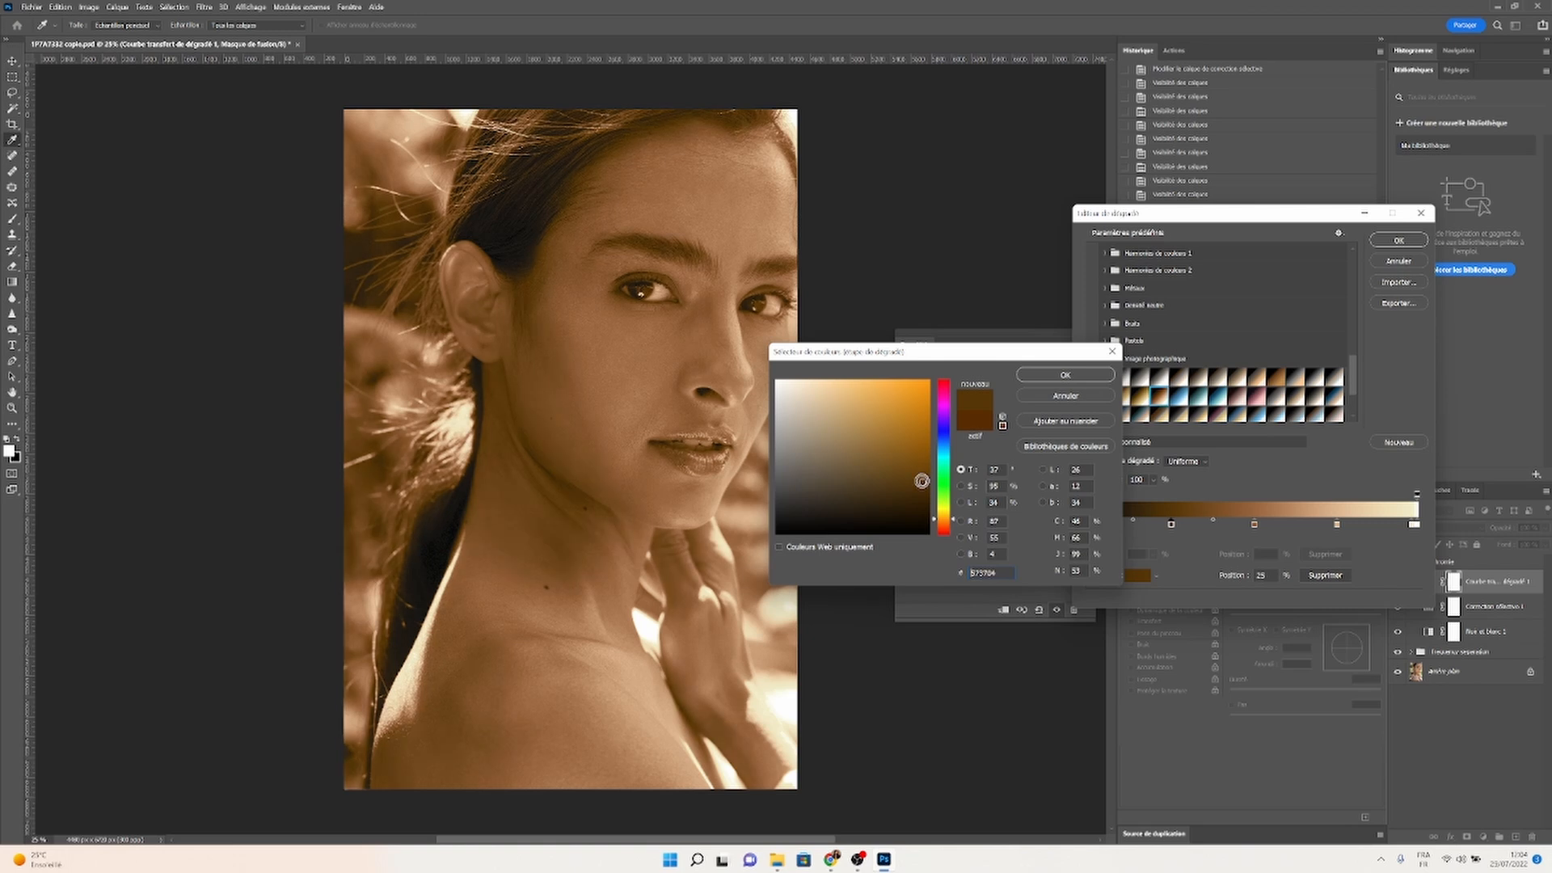
left_click(1065, 375)
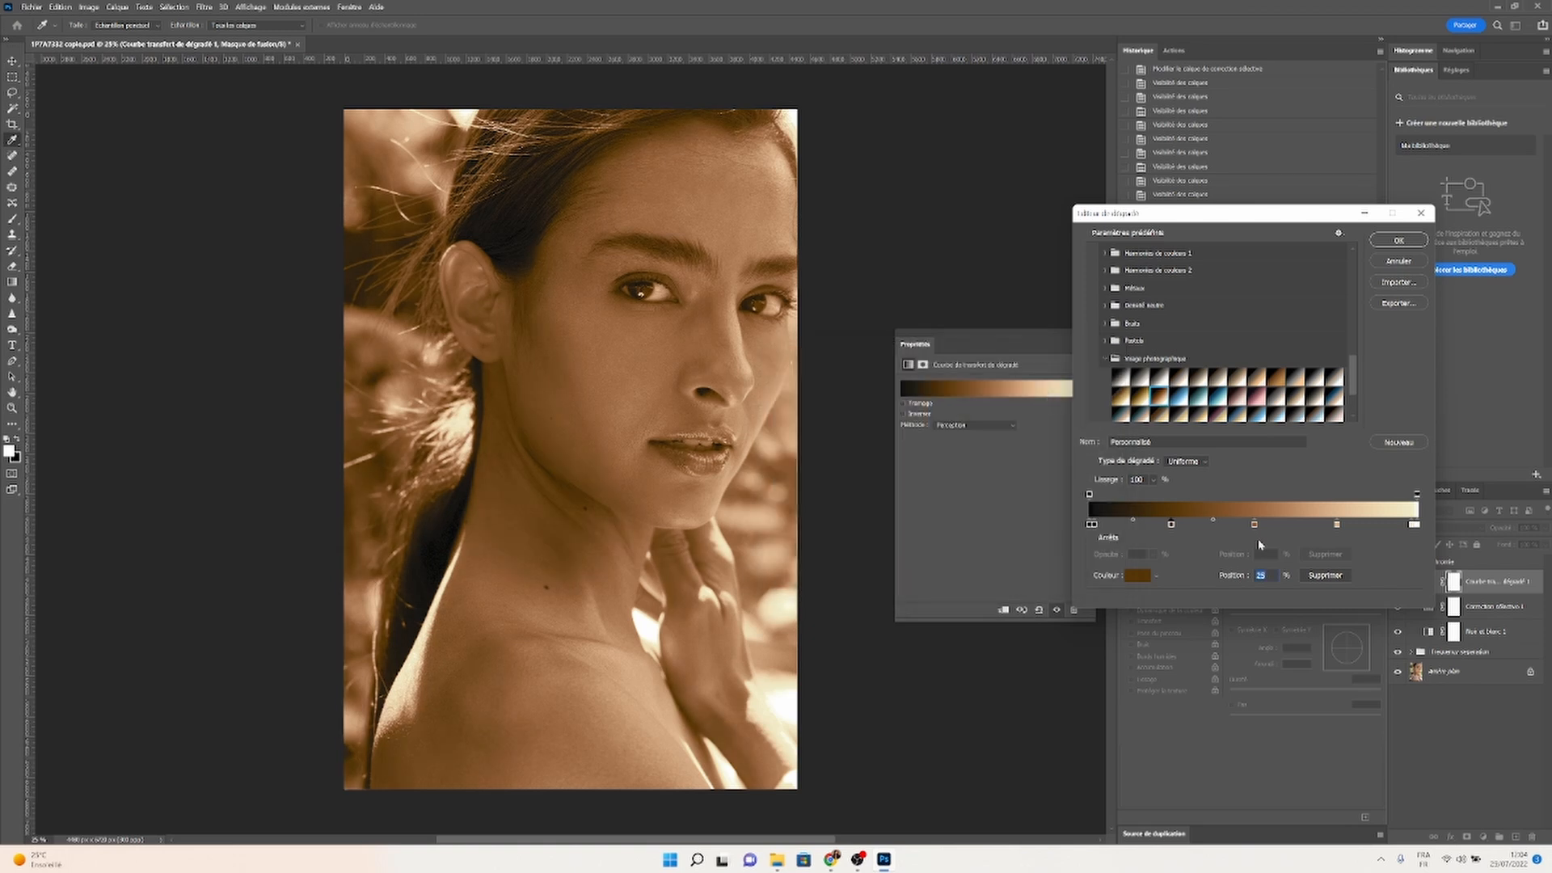
- Slightly adjust the hue of the gradient's colour stop at 50% and accept the edited gradient
left_click(1254, 525)
left_click(1136, 575)
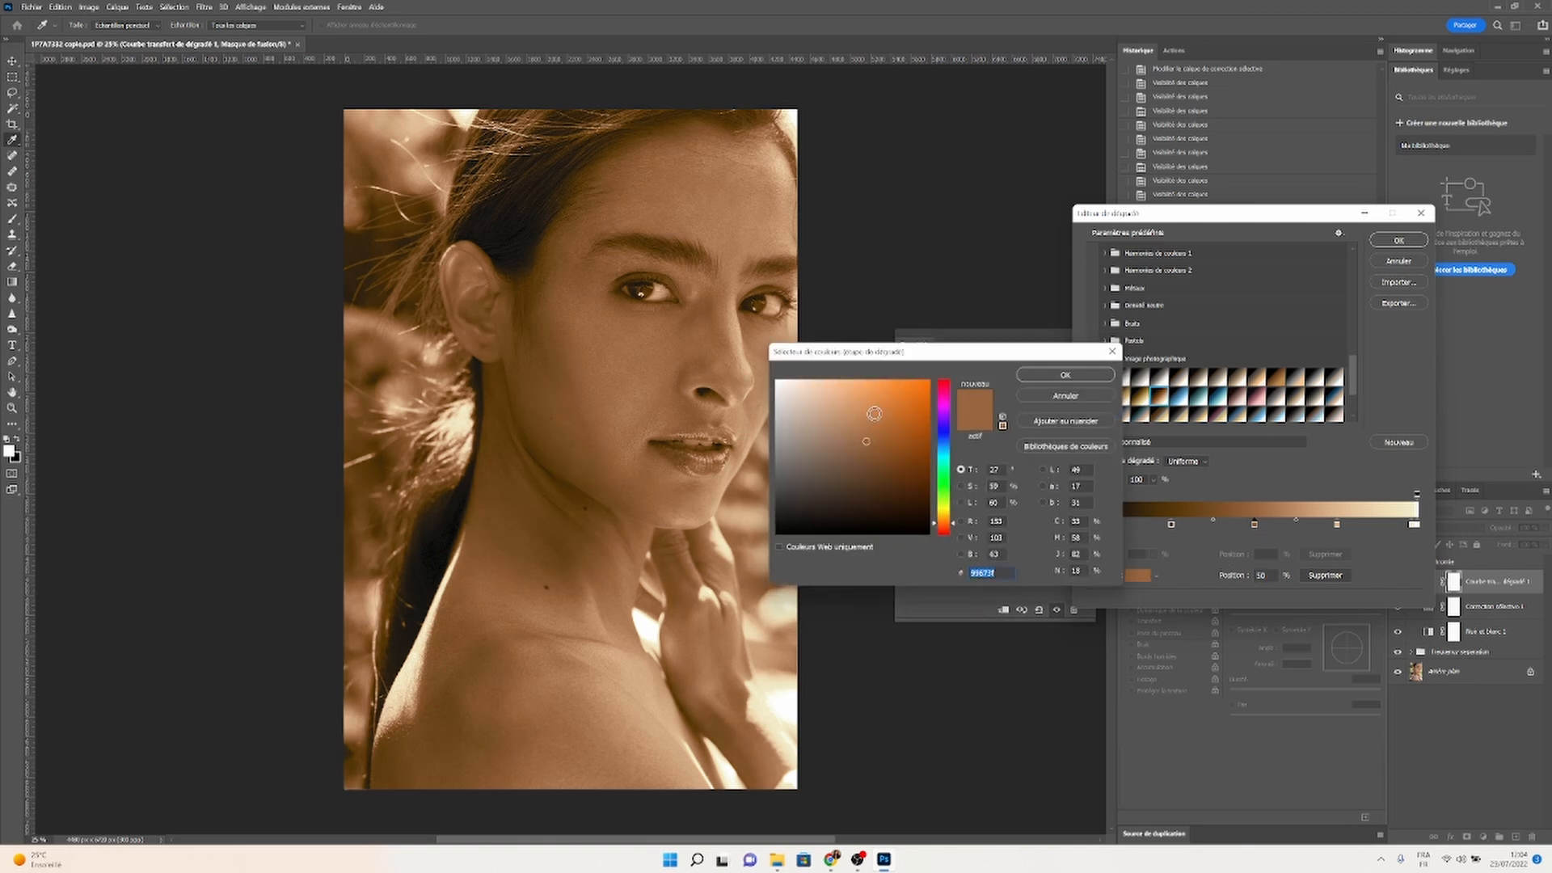
left_click(937, 525)
left_click_drag(935, 525, 935, 524)
left_click(1064, 376)
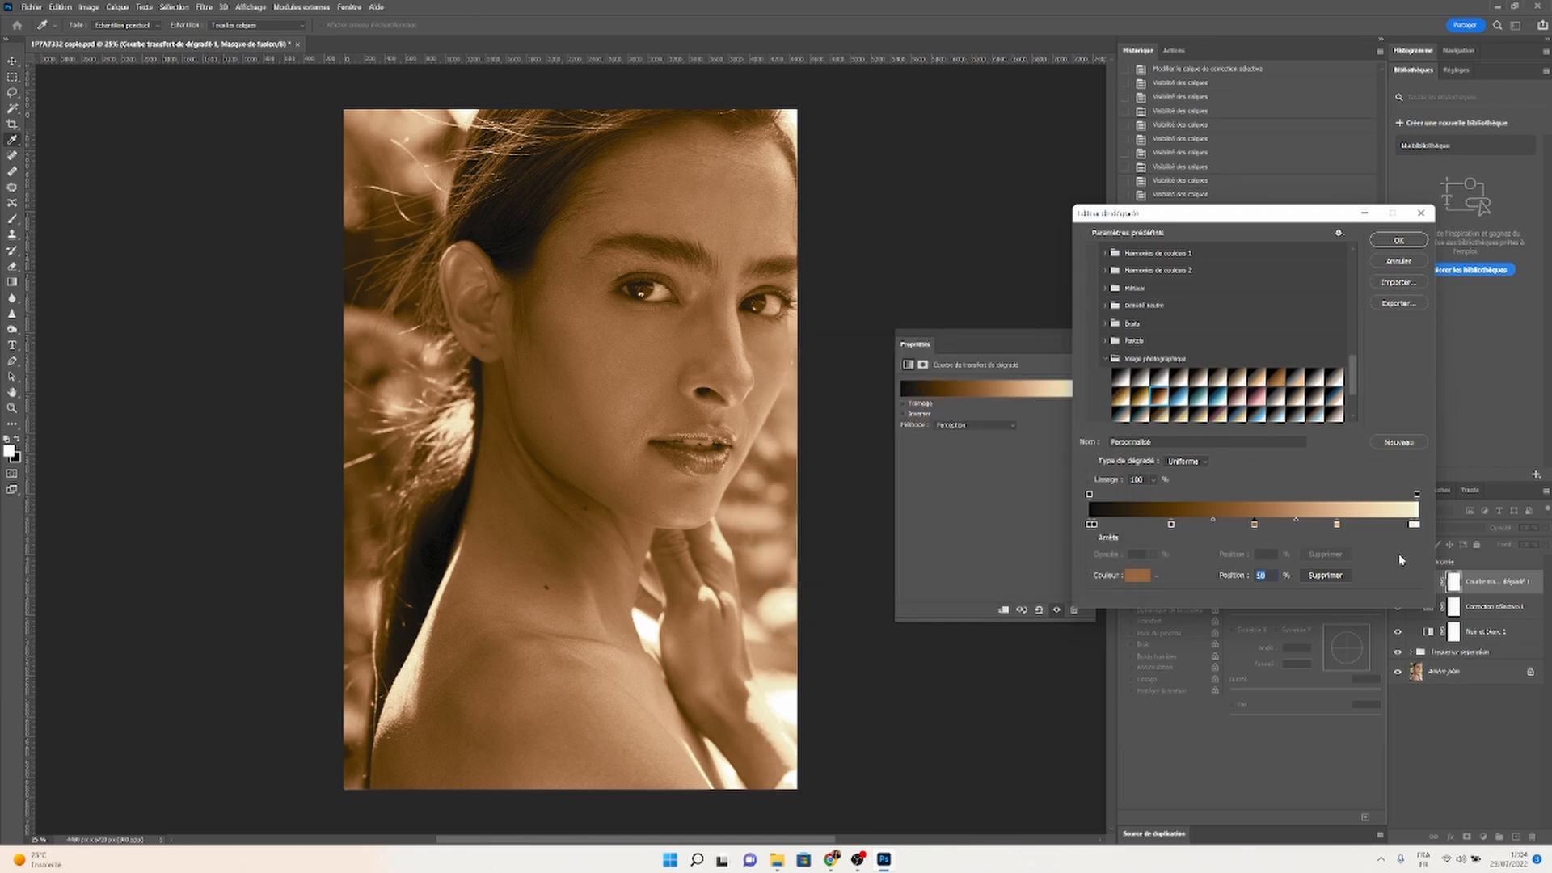
left_click(1398, 240)
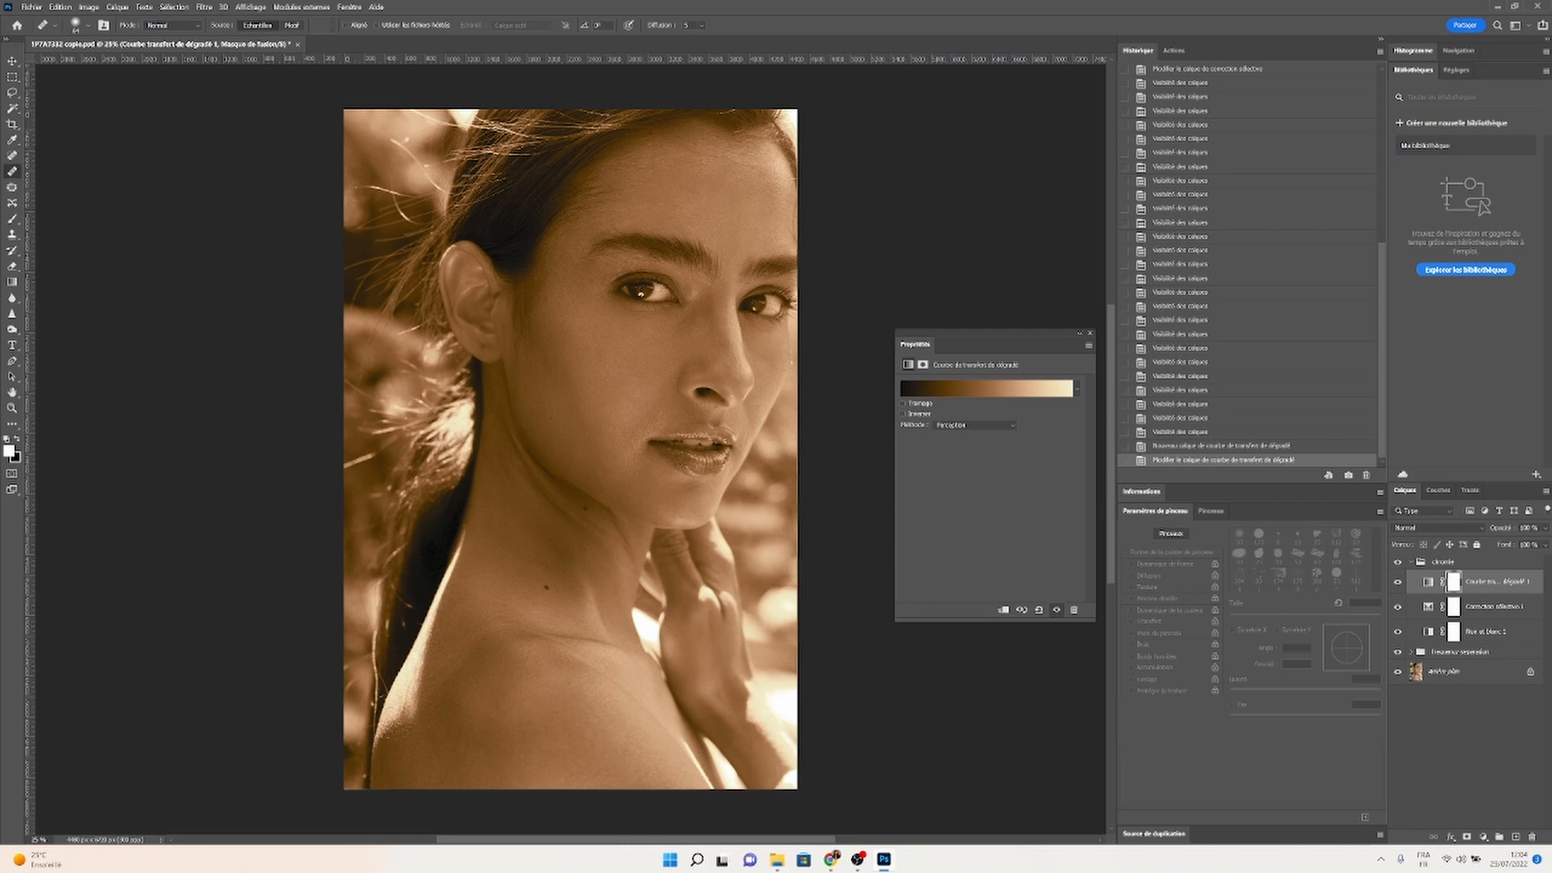
- Set the Gradient Map layer to Soft Light blending and lower its opacity to about 21%
left_click(1442, 526)
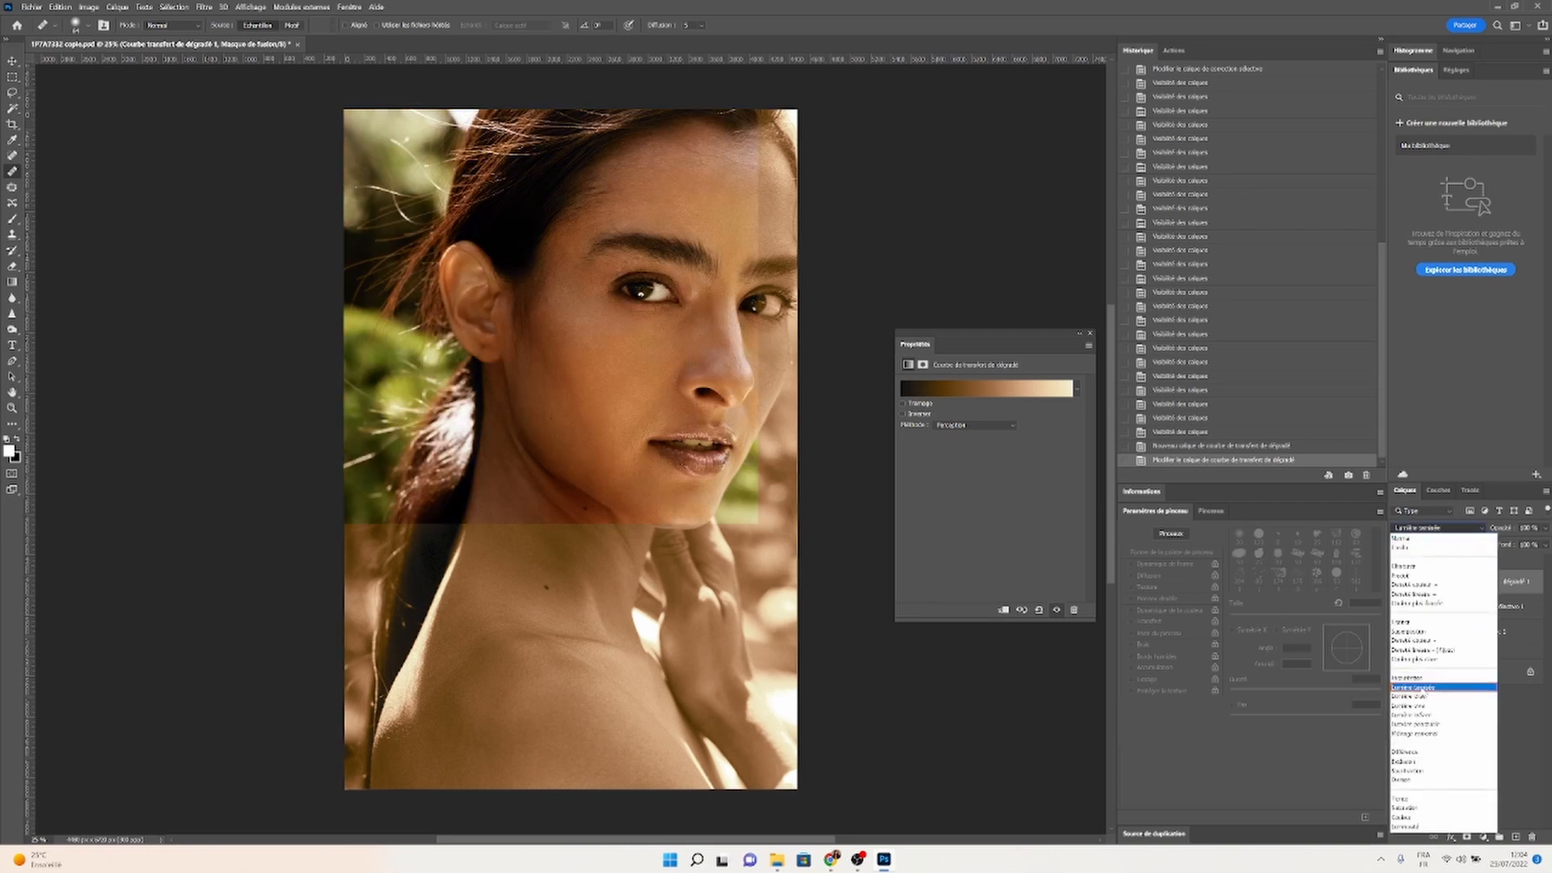
left_click(1434, 687)
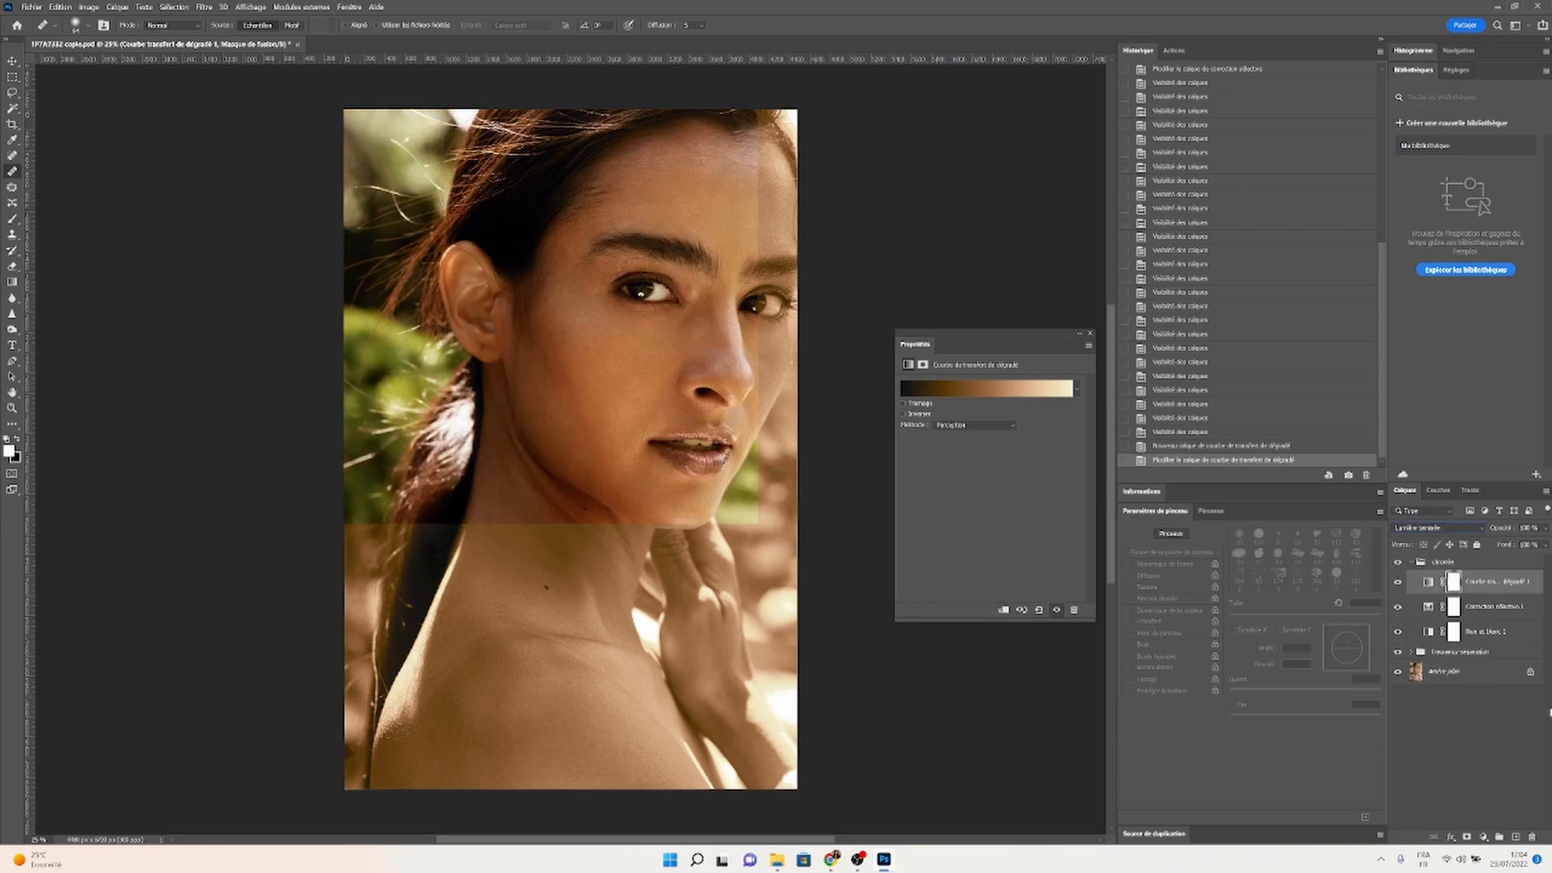
left_click(1545, 530)
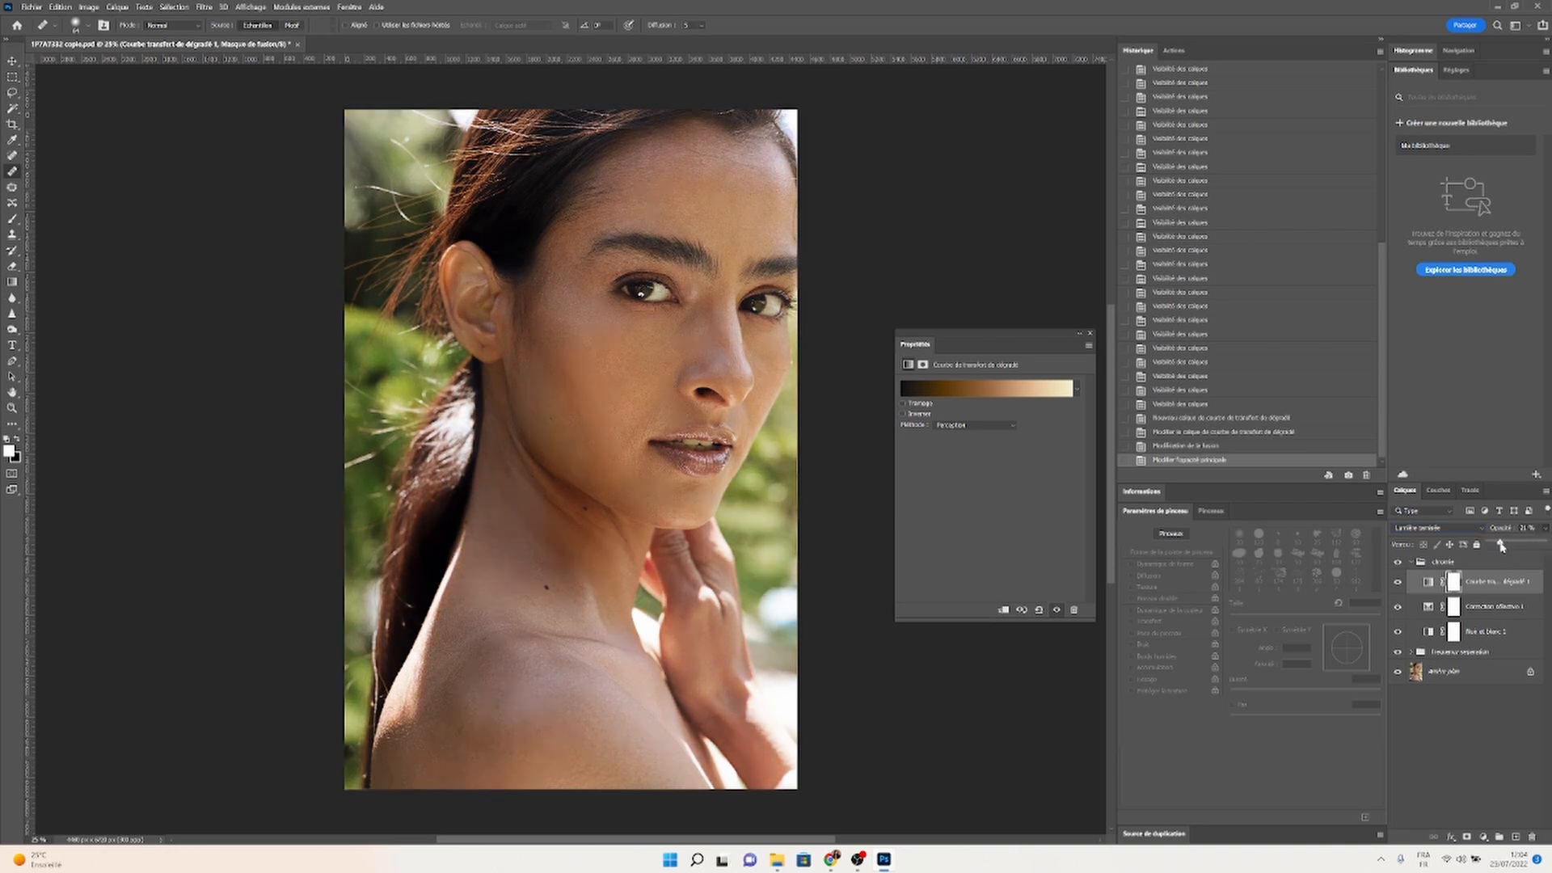
- Compare the portrait with and without the Gradient Map layer
left_click(1398, 583)
left_click(1397, 585)
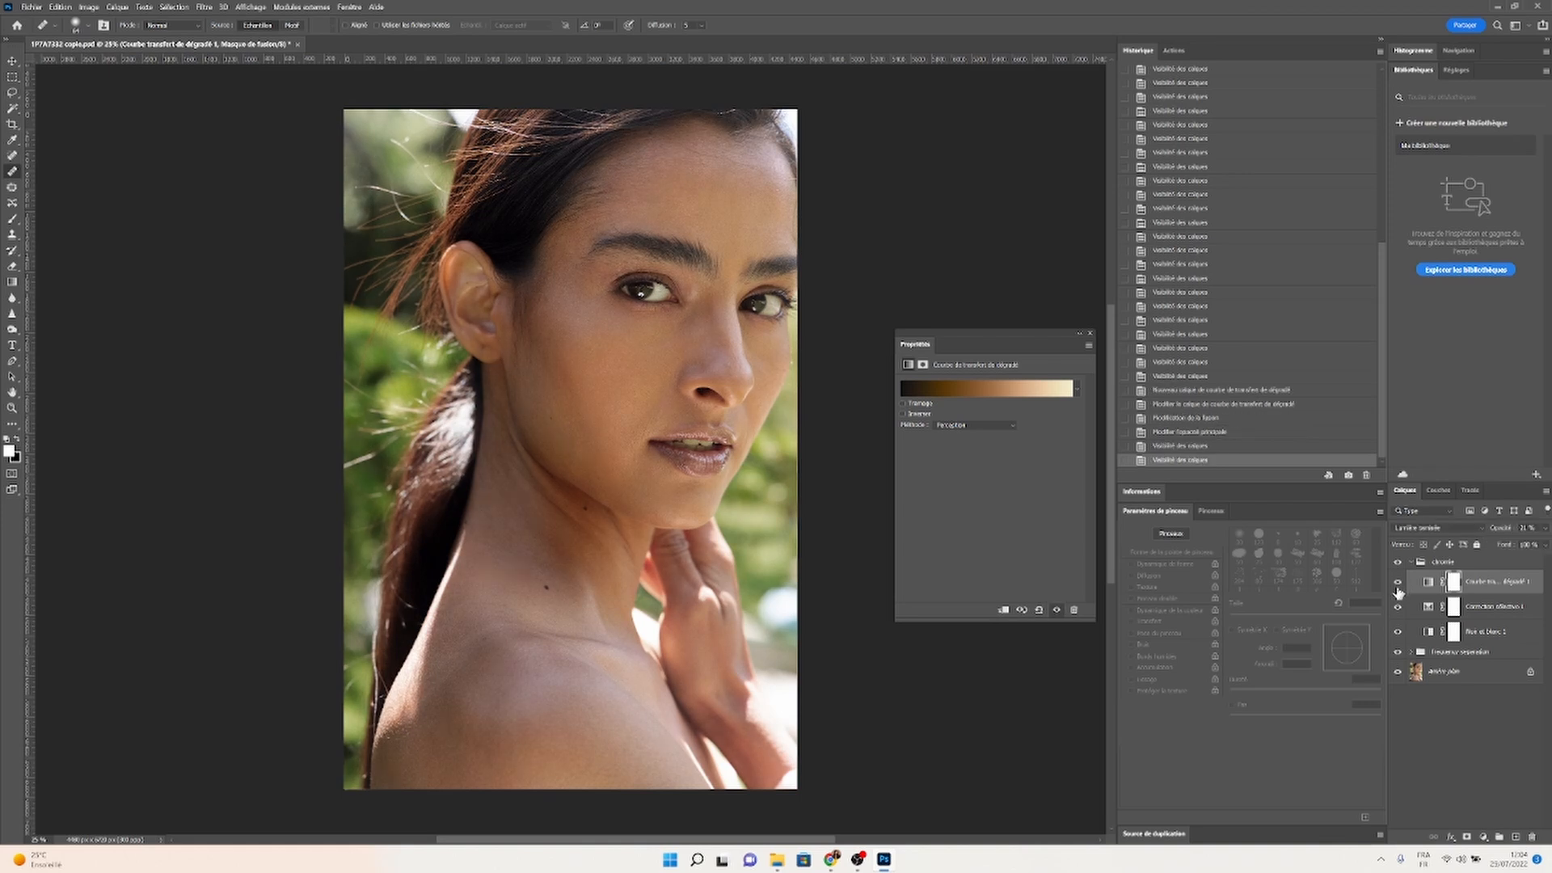
left_click(1398, 586)
left_click(1398, 586)
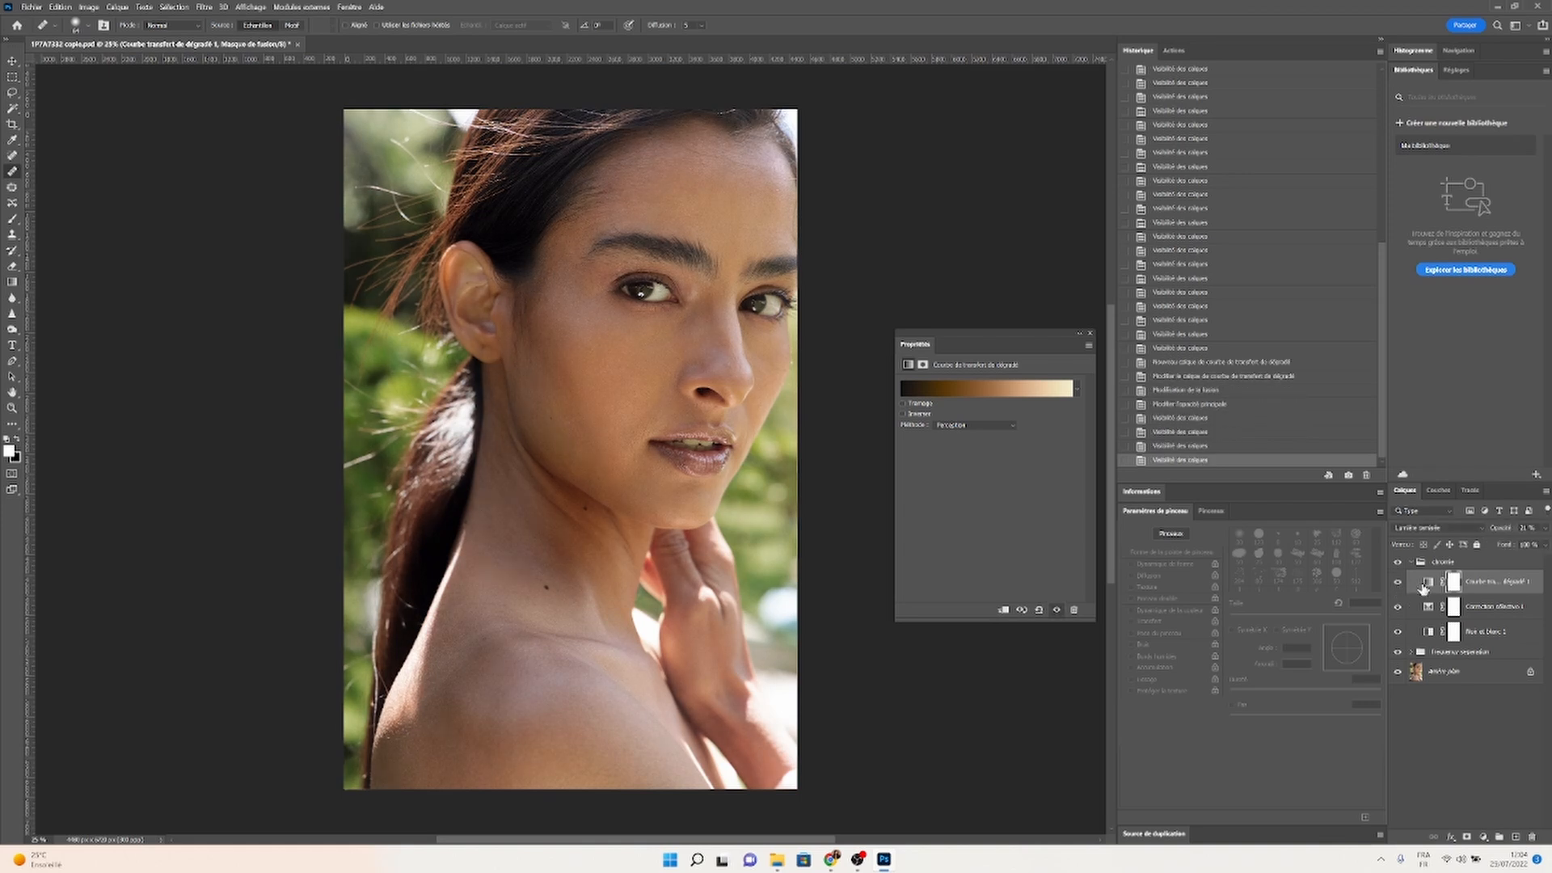
- Open the Gradient Map layer's gradient for editing and expand the photographic (Image photographique) preset group
left_click(1424, 583)
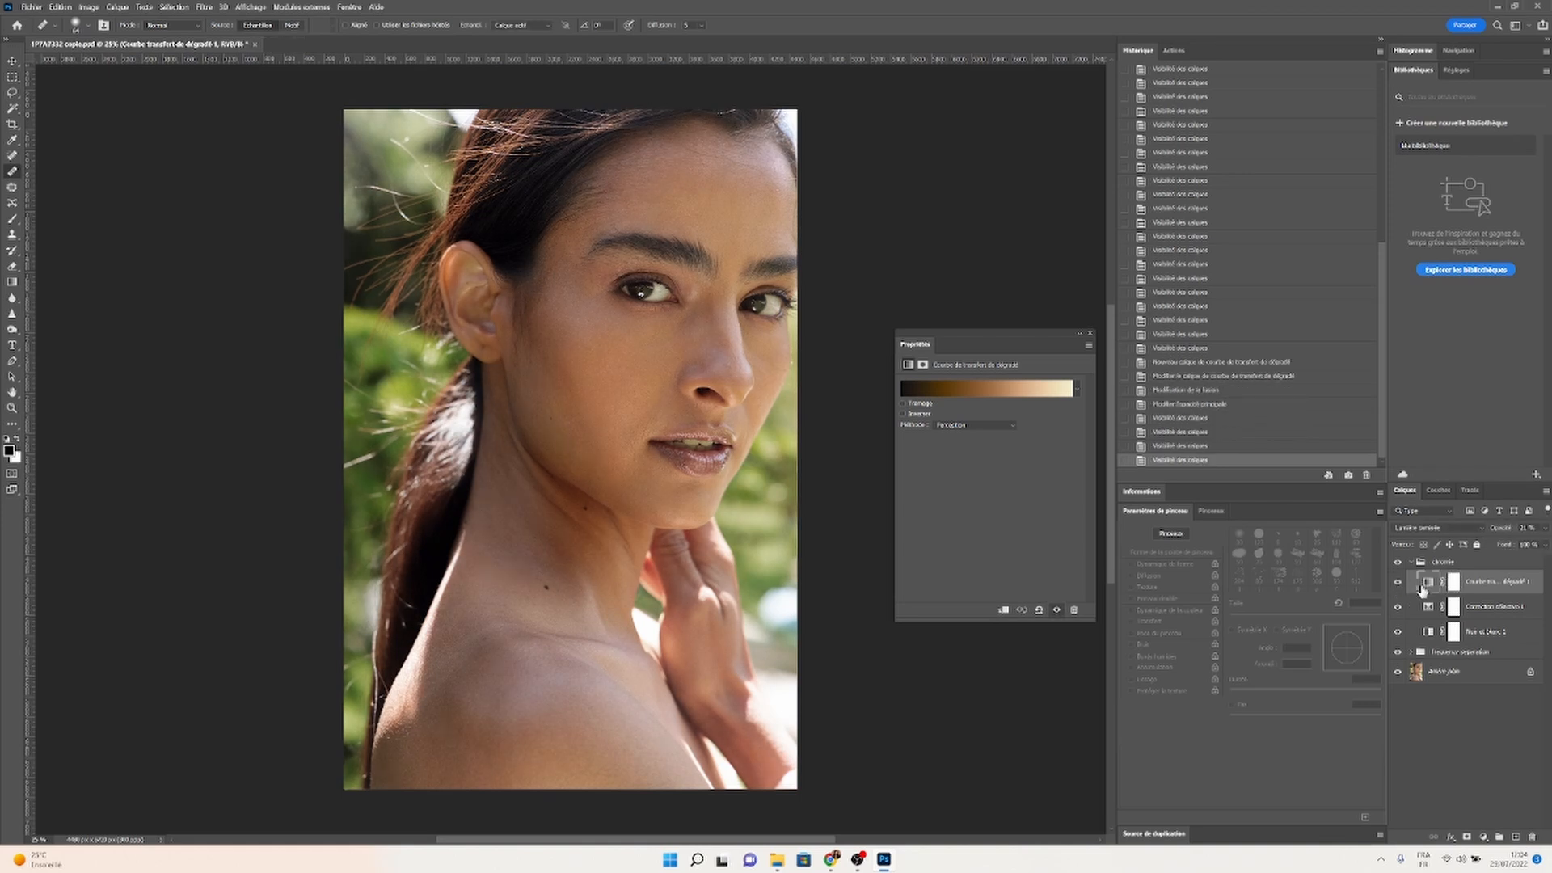
left_click(976, 396)
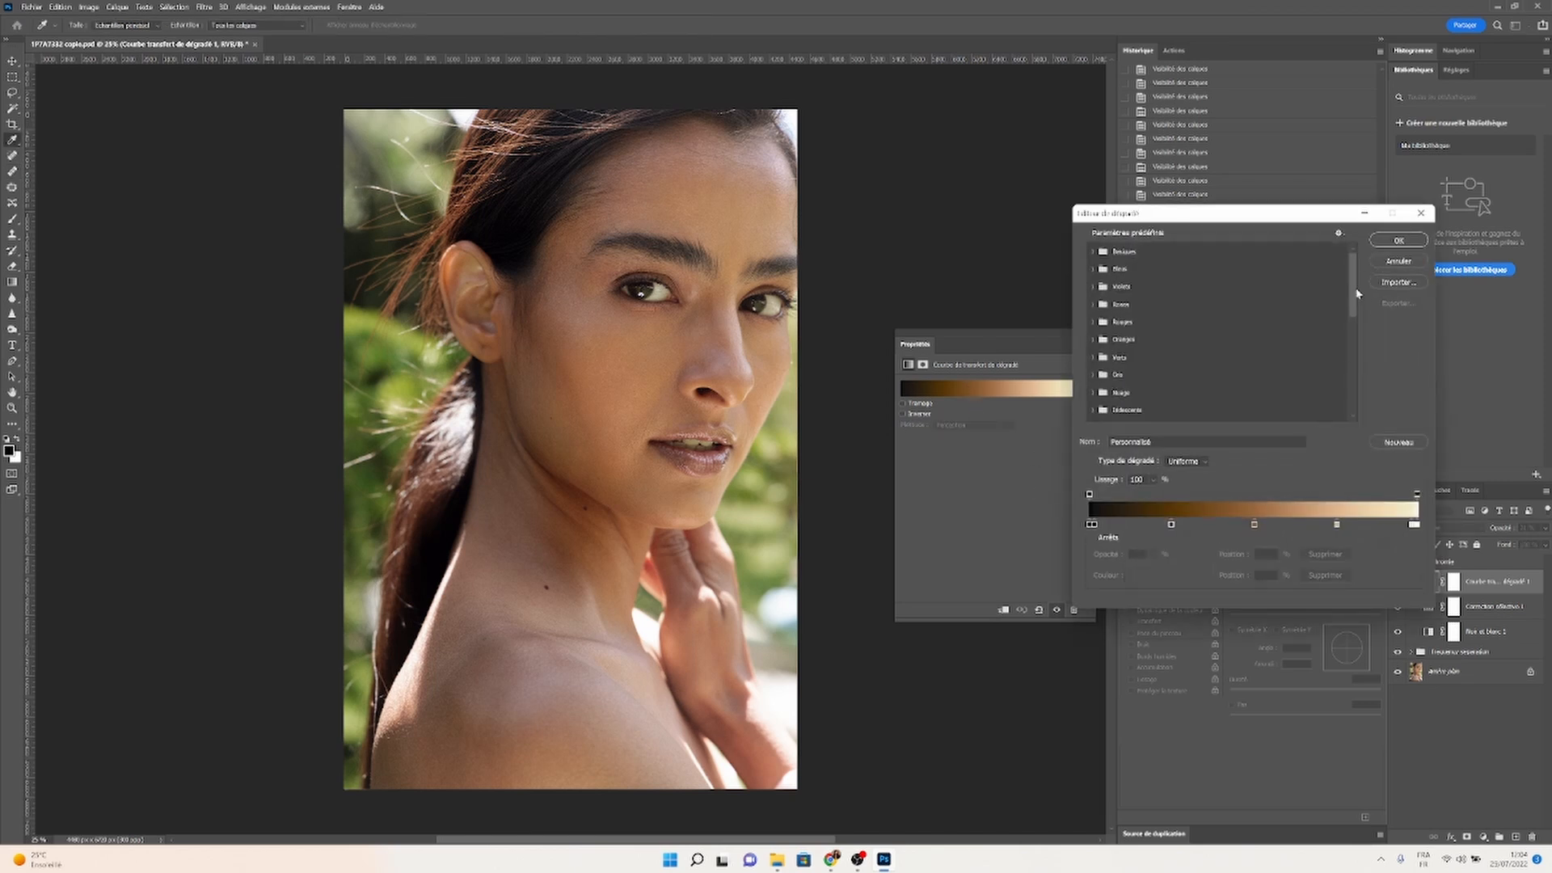
left_click_drag(1358, 293, 1357, 402)
left_click(1245, 413)
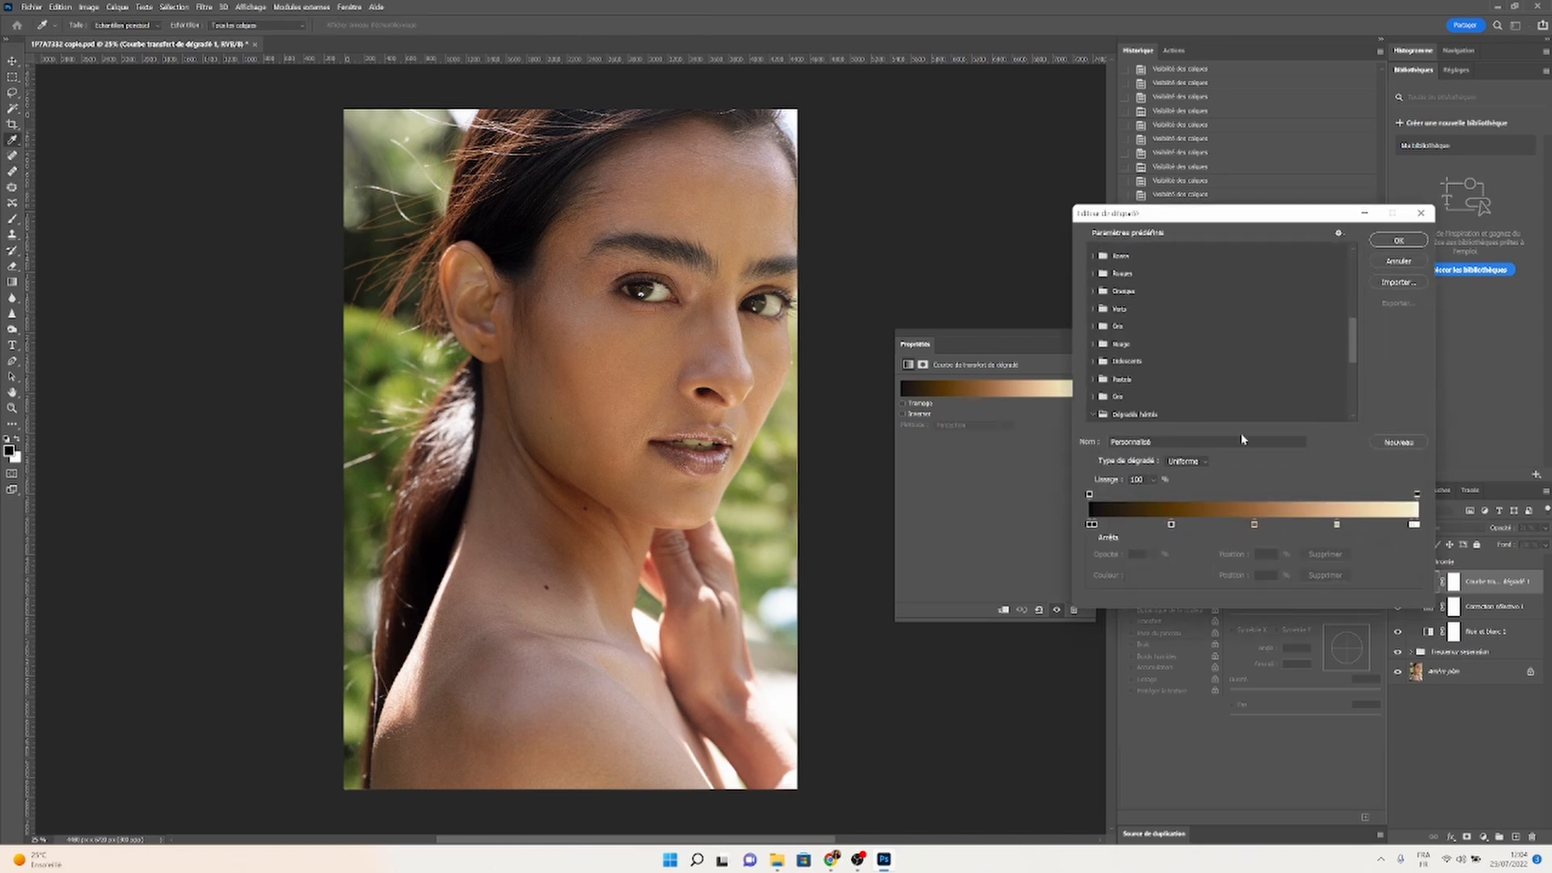
left_click_drag(1359, 332, 1356, 396)
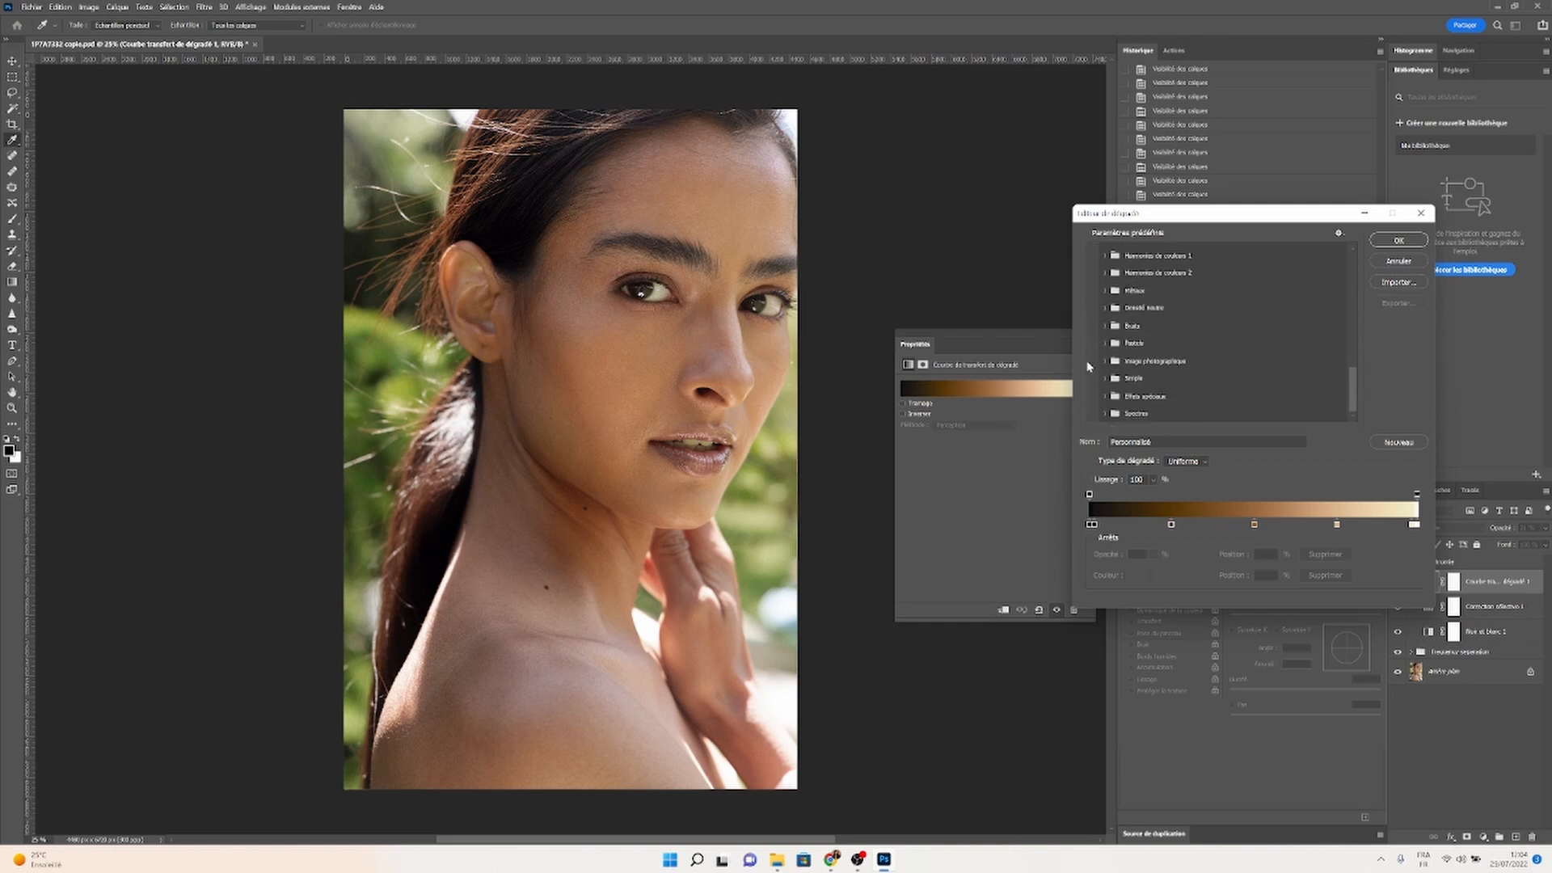
left_click(1105, 361)
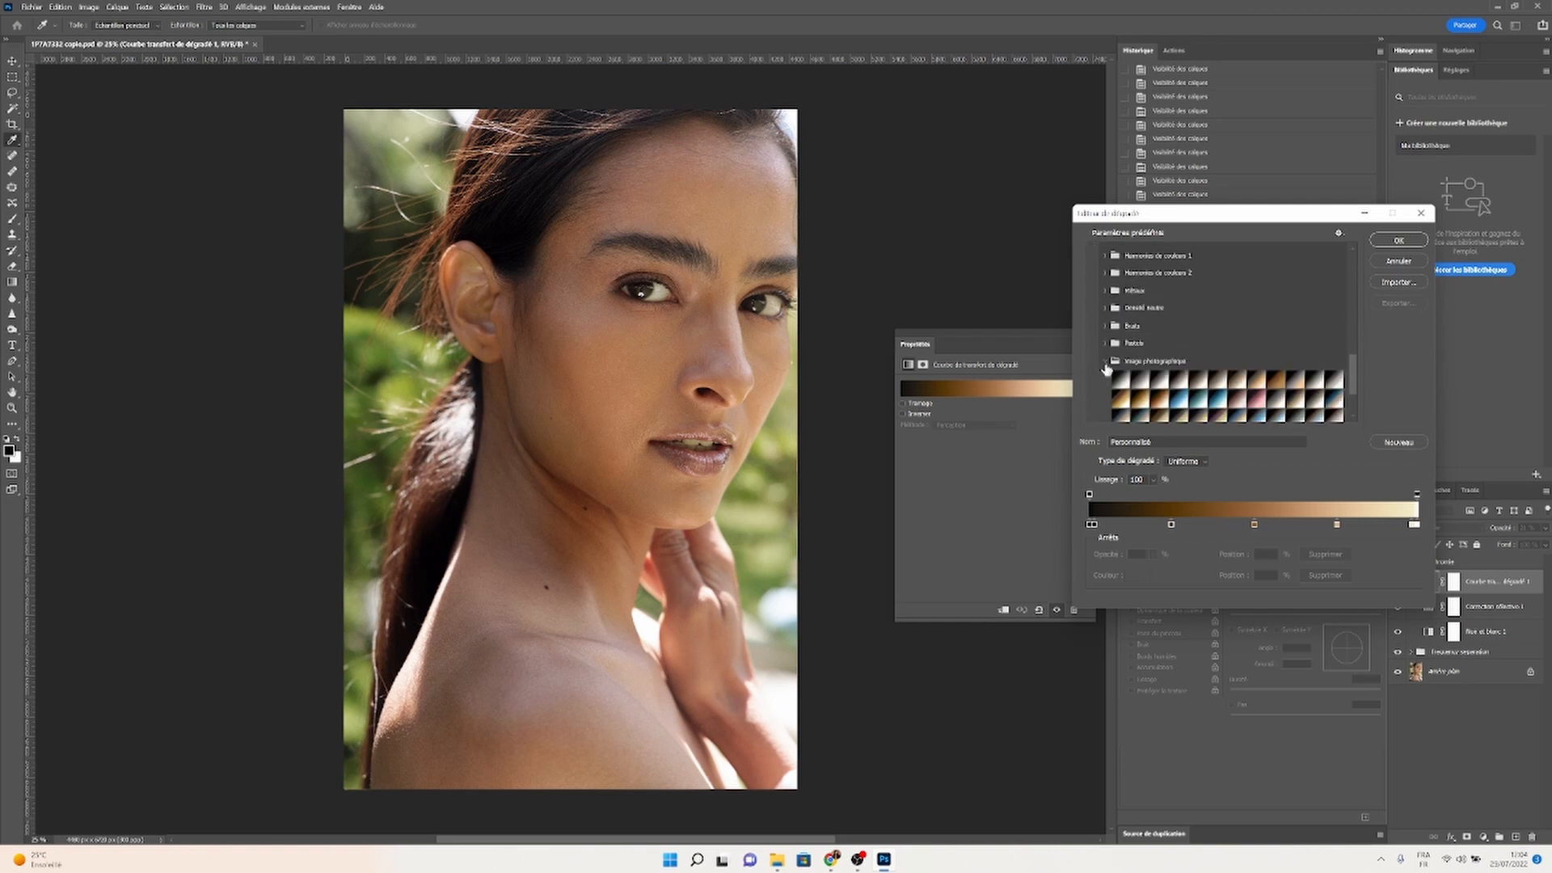
- Try the Bleu 1 and Cuivre 2 presets from the photographic group on the gradient map
double_click(1180, 397)
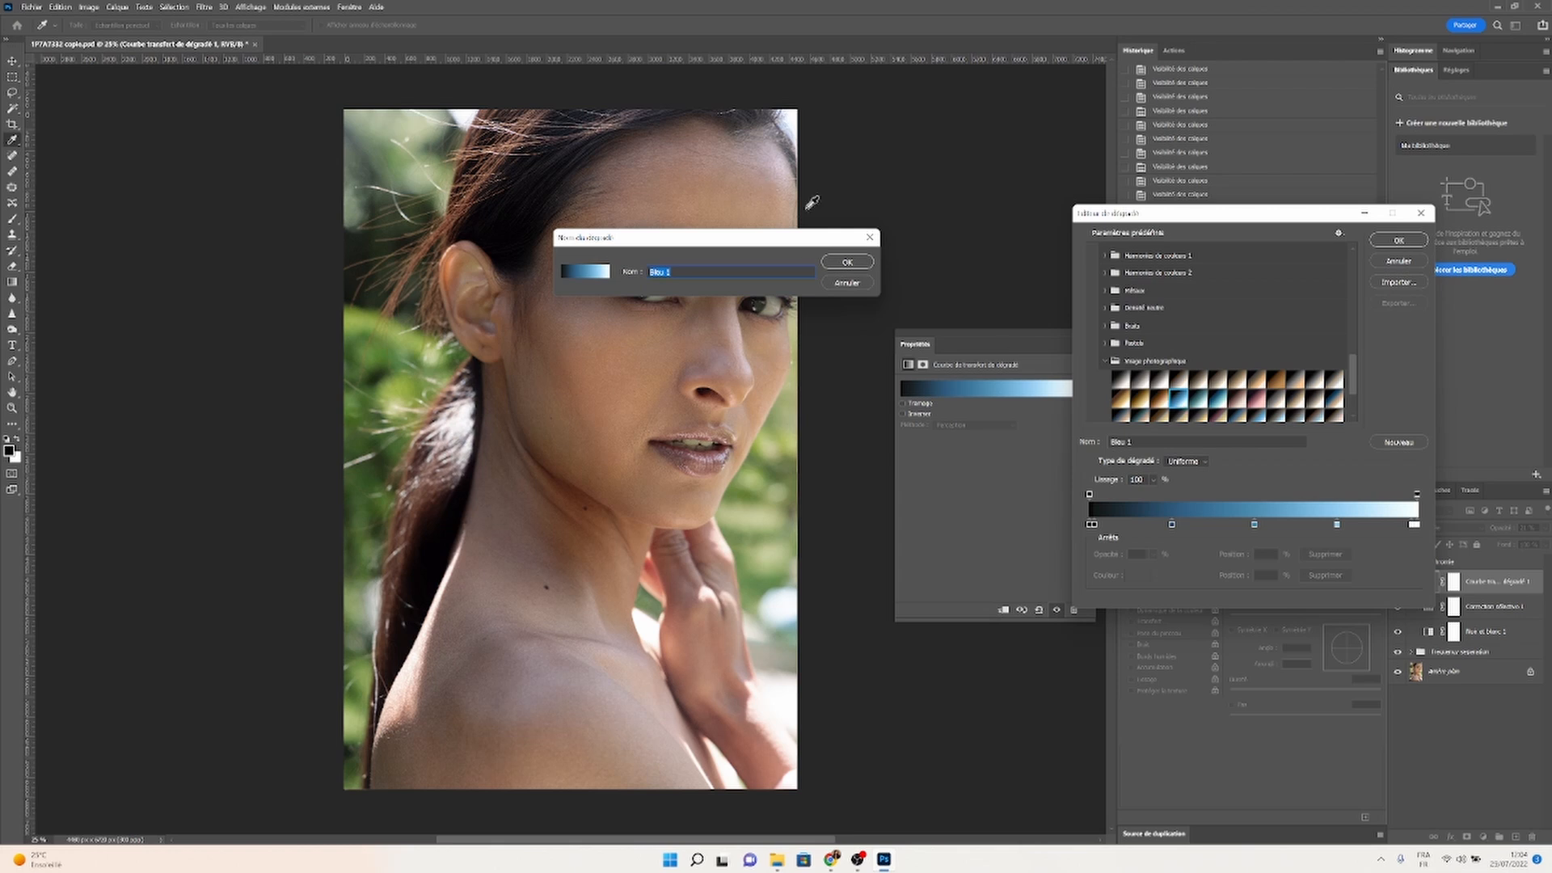
left_click(857, 258)
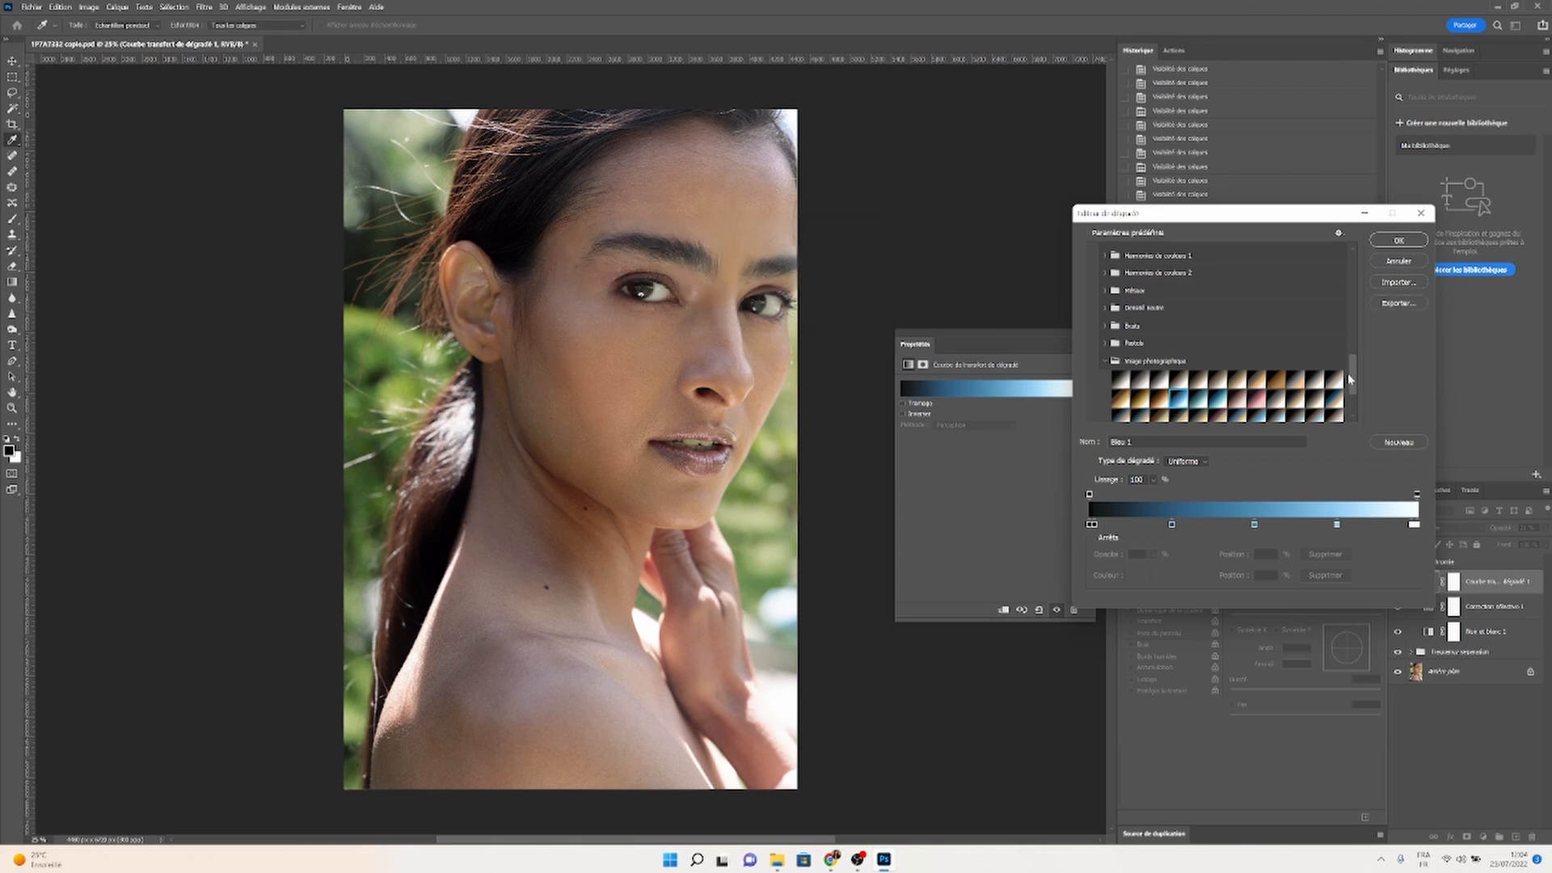
left_click(1257, 400)
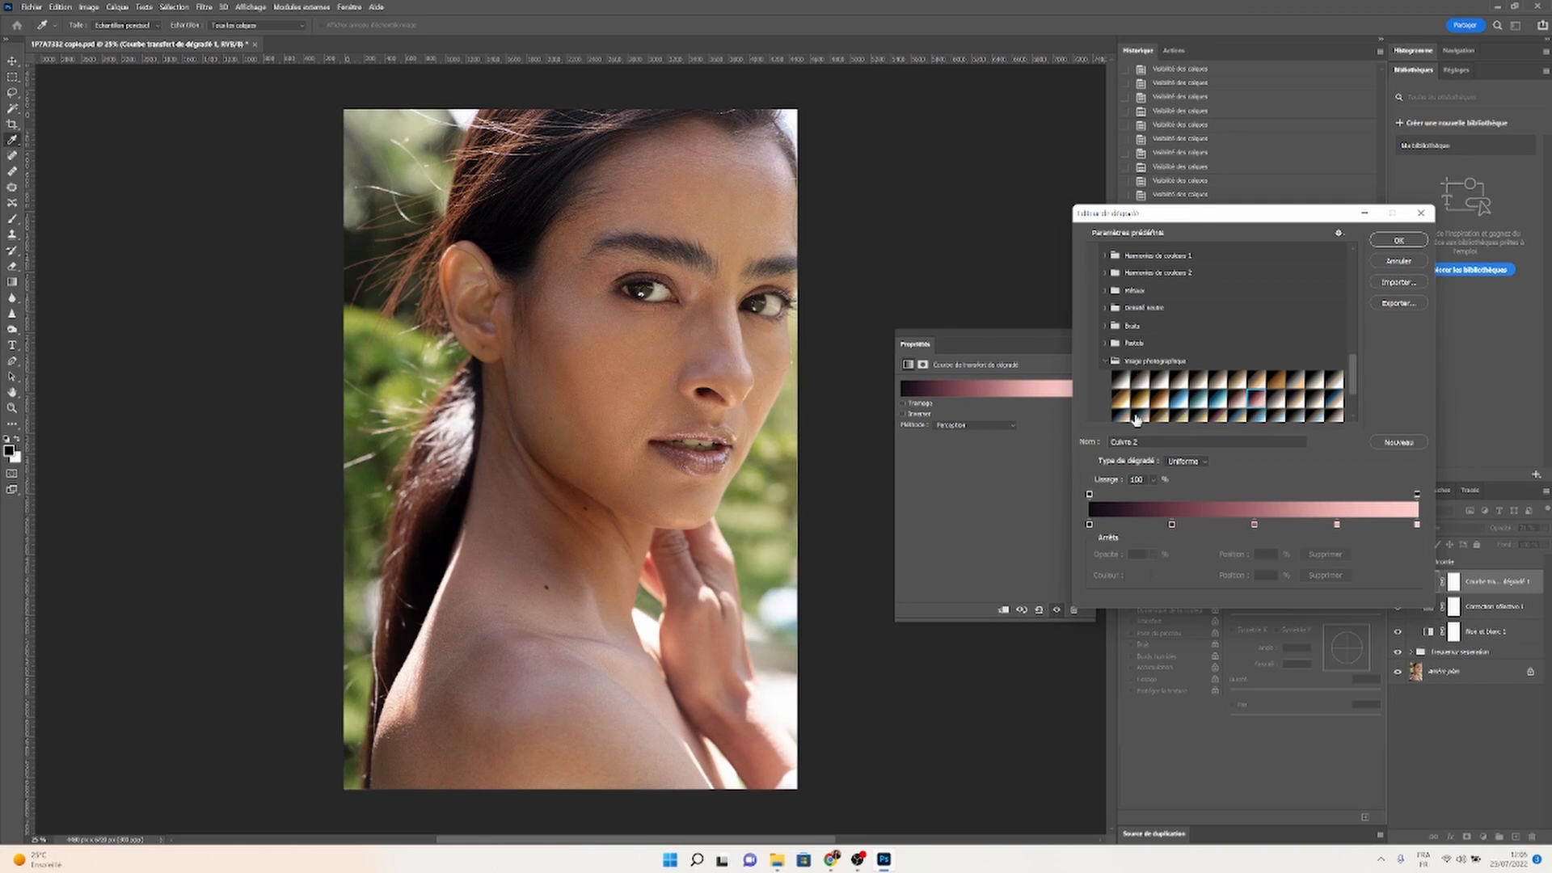
- Apply the brown-to-cream photographic preset, recolour its stop at 25% to #5a3702 and accept the gradient
double_click(1164, 408)
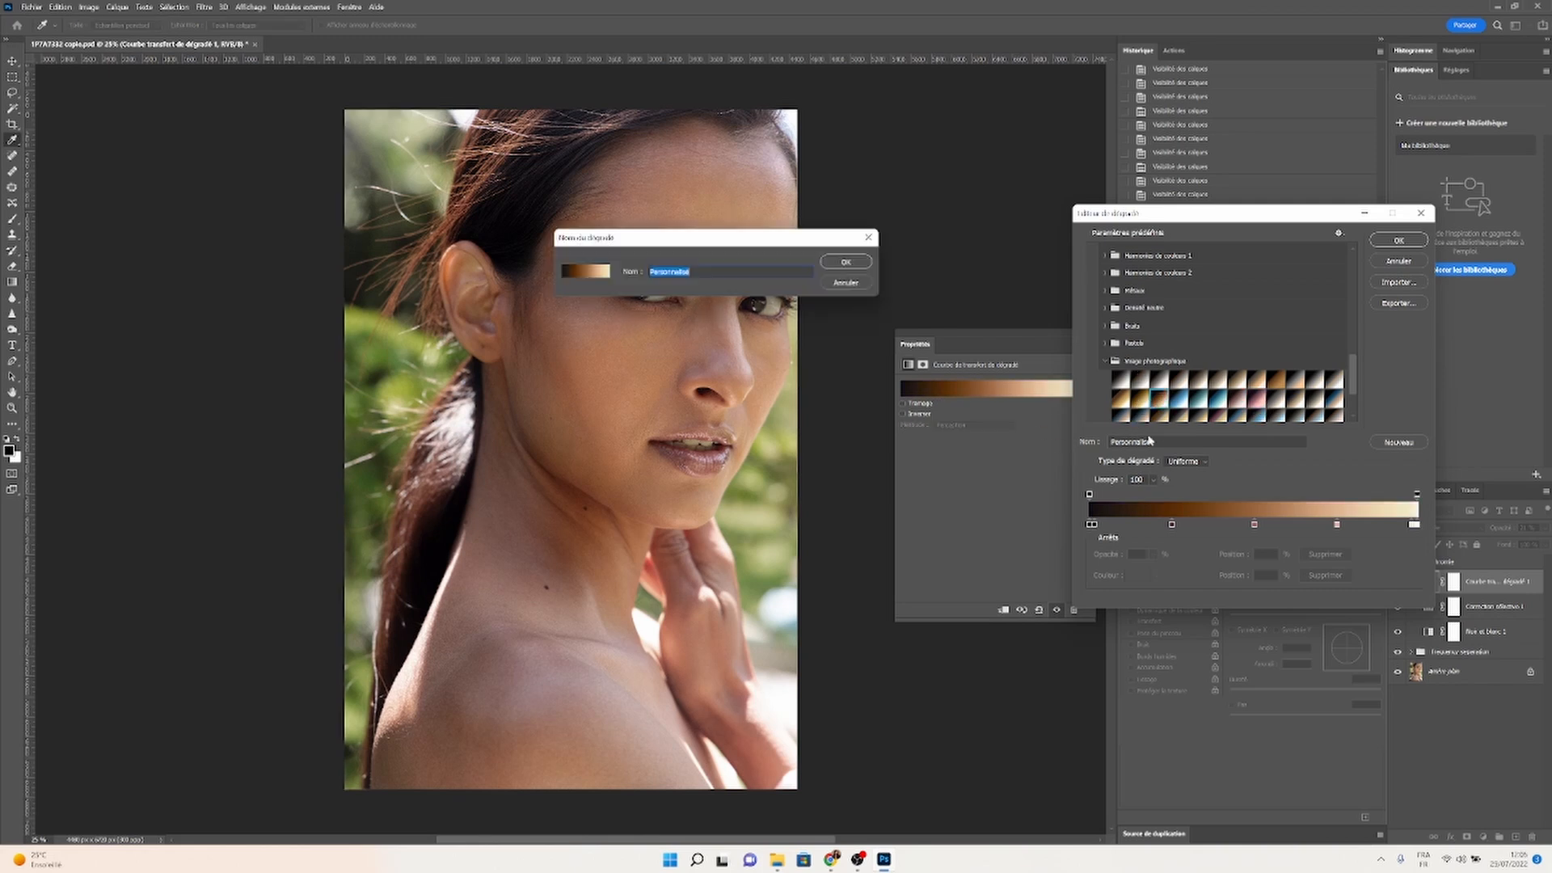
left_click(845, 263)
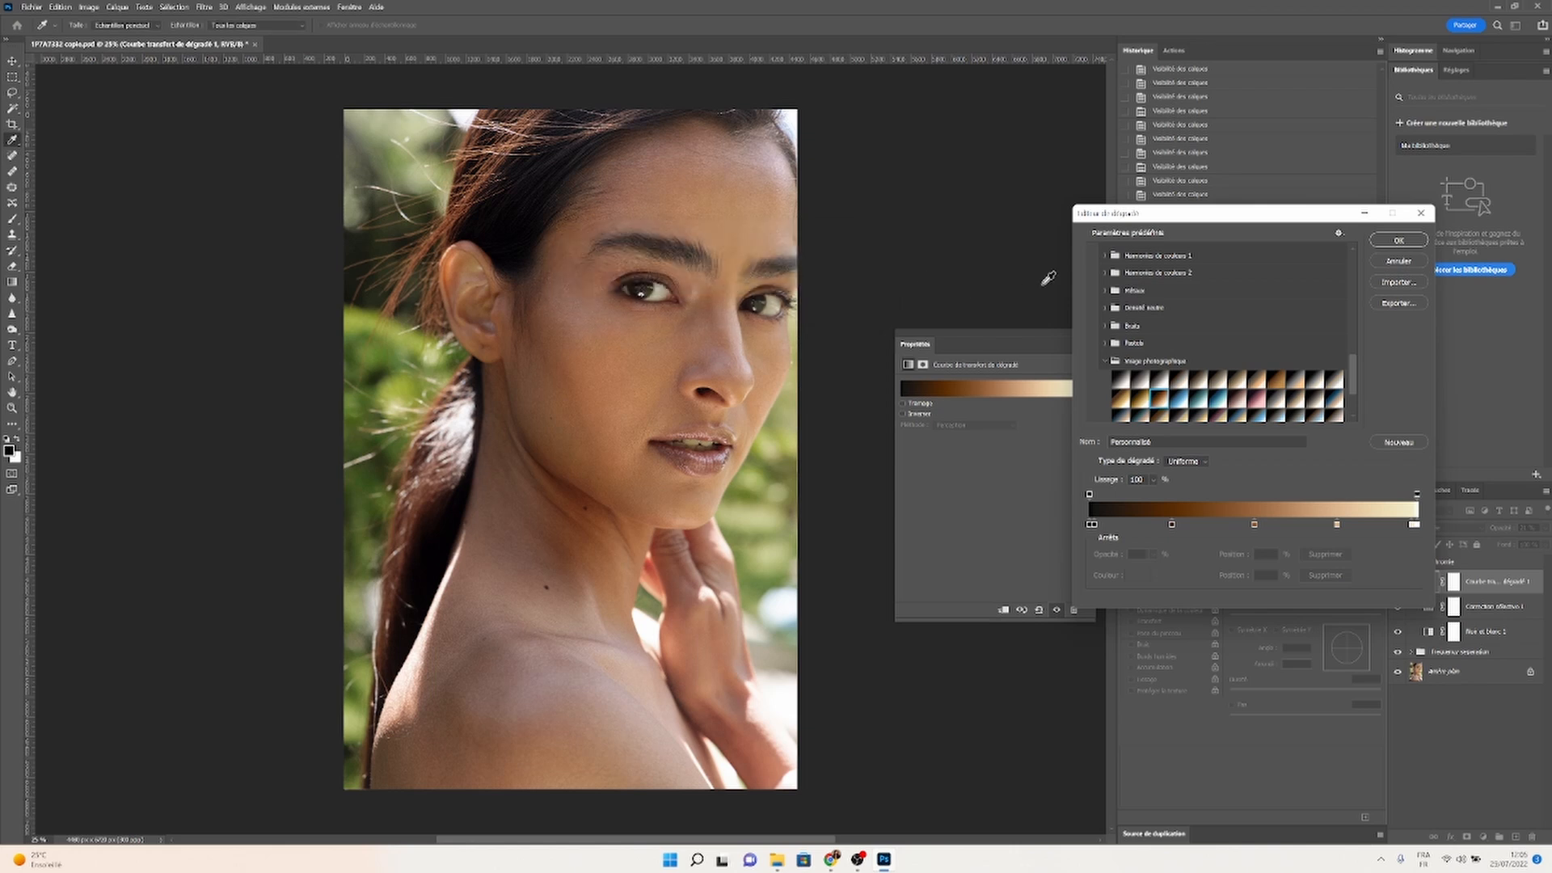
left_click(1171, 525)
left_click(1138, 576)
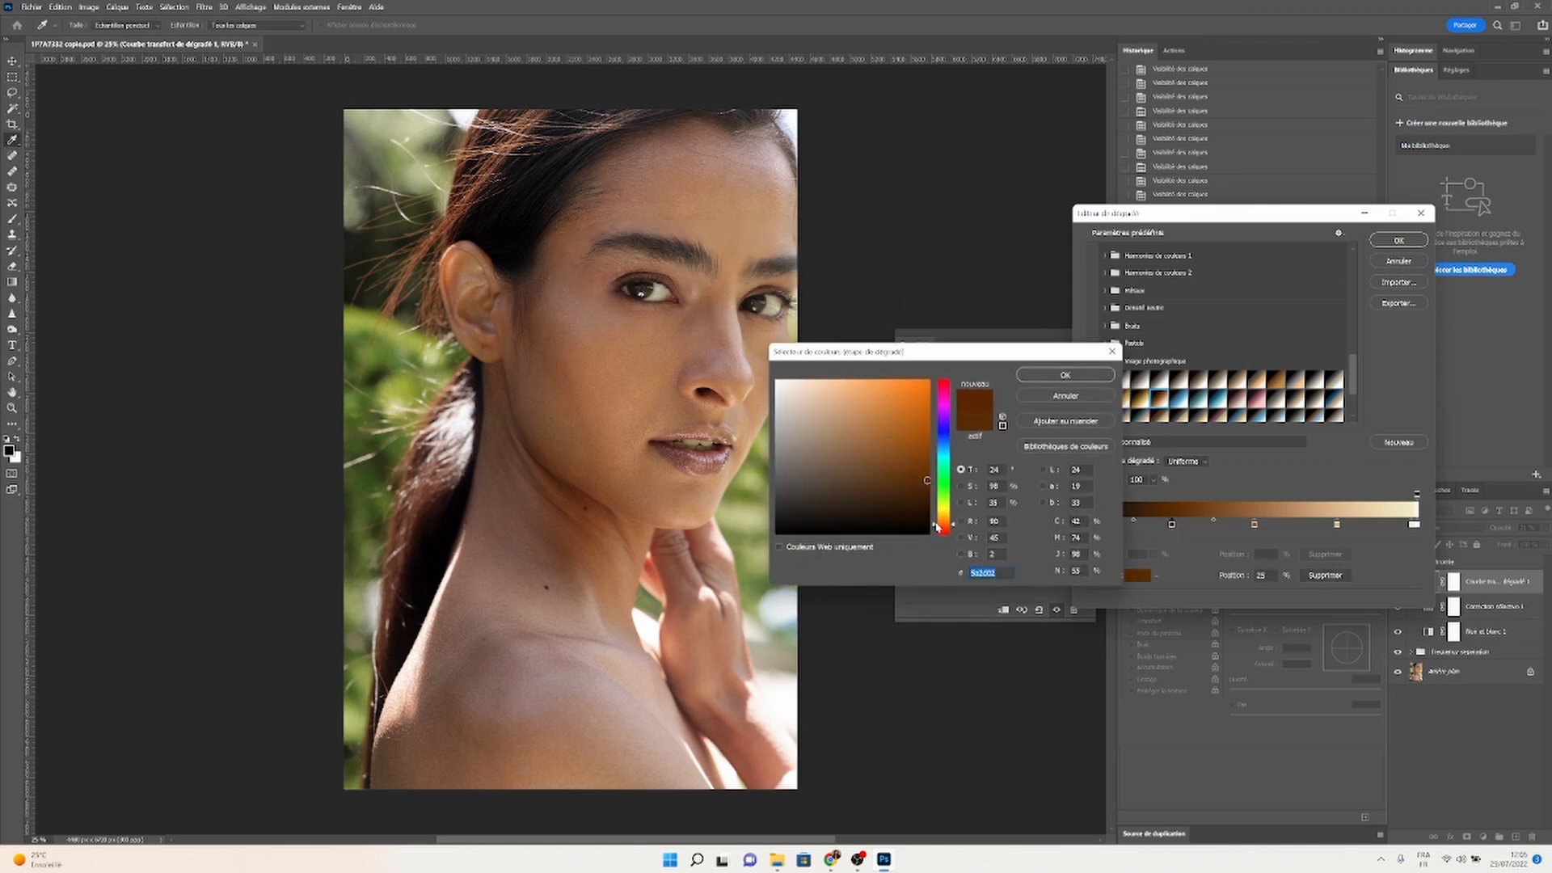
left_click_drag(936, 527, 936, 522)
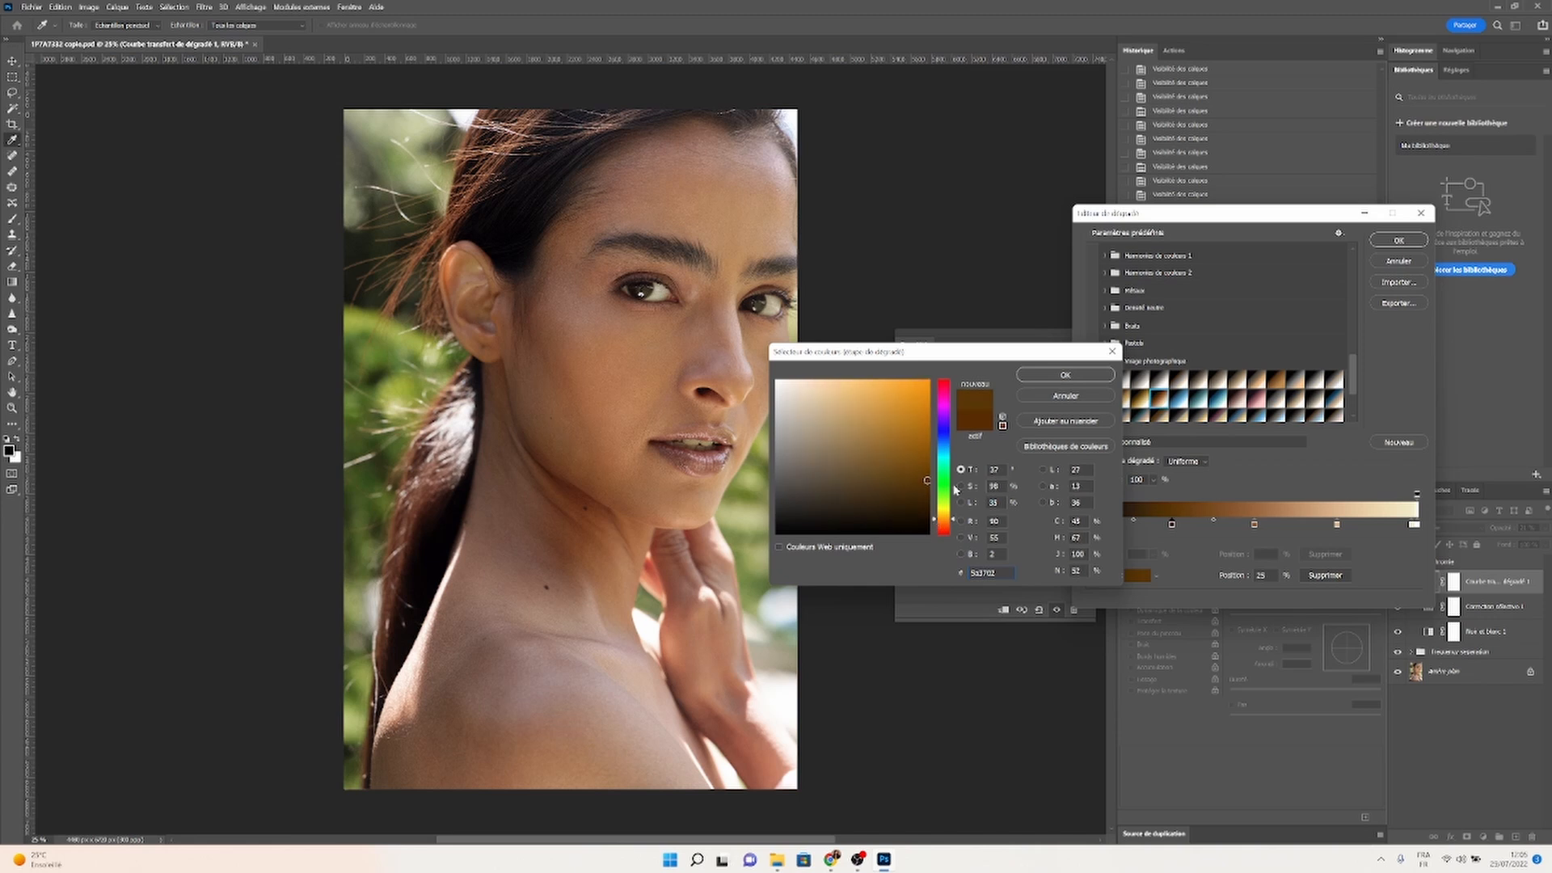
left_click(1020, 372)
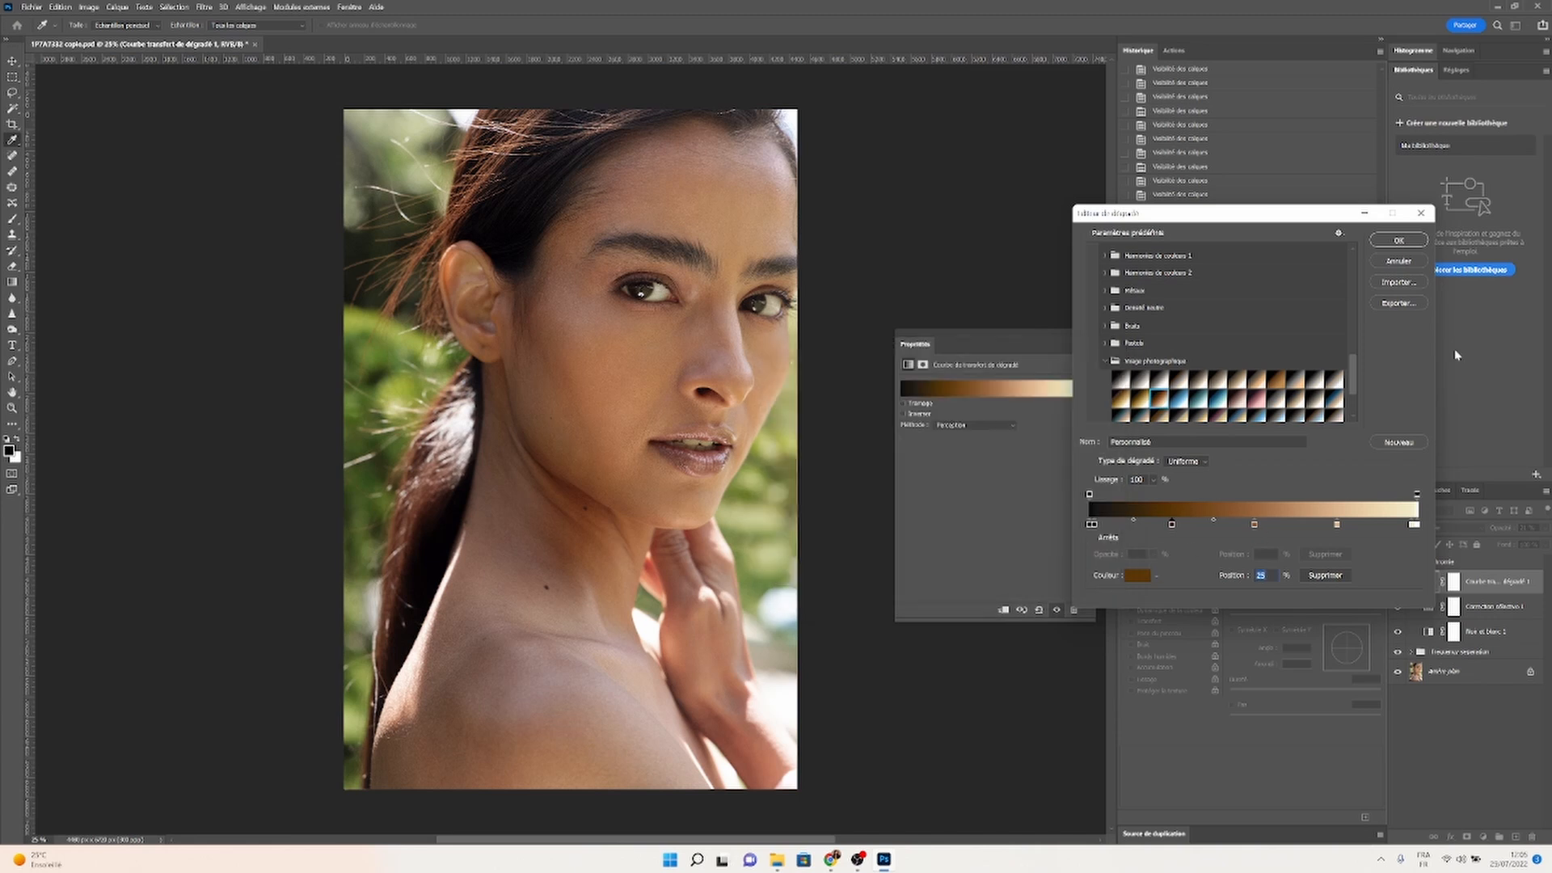
left_click(1399, 240)
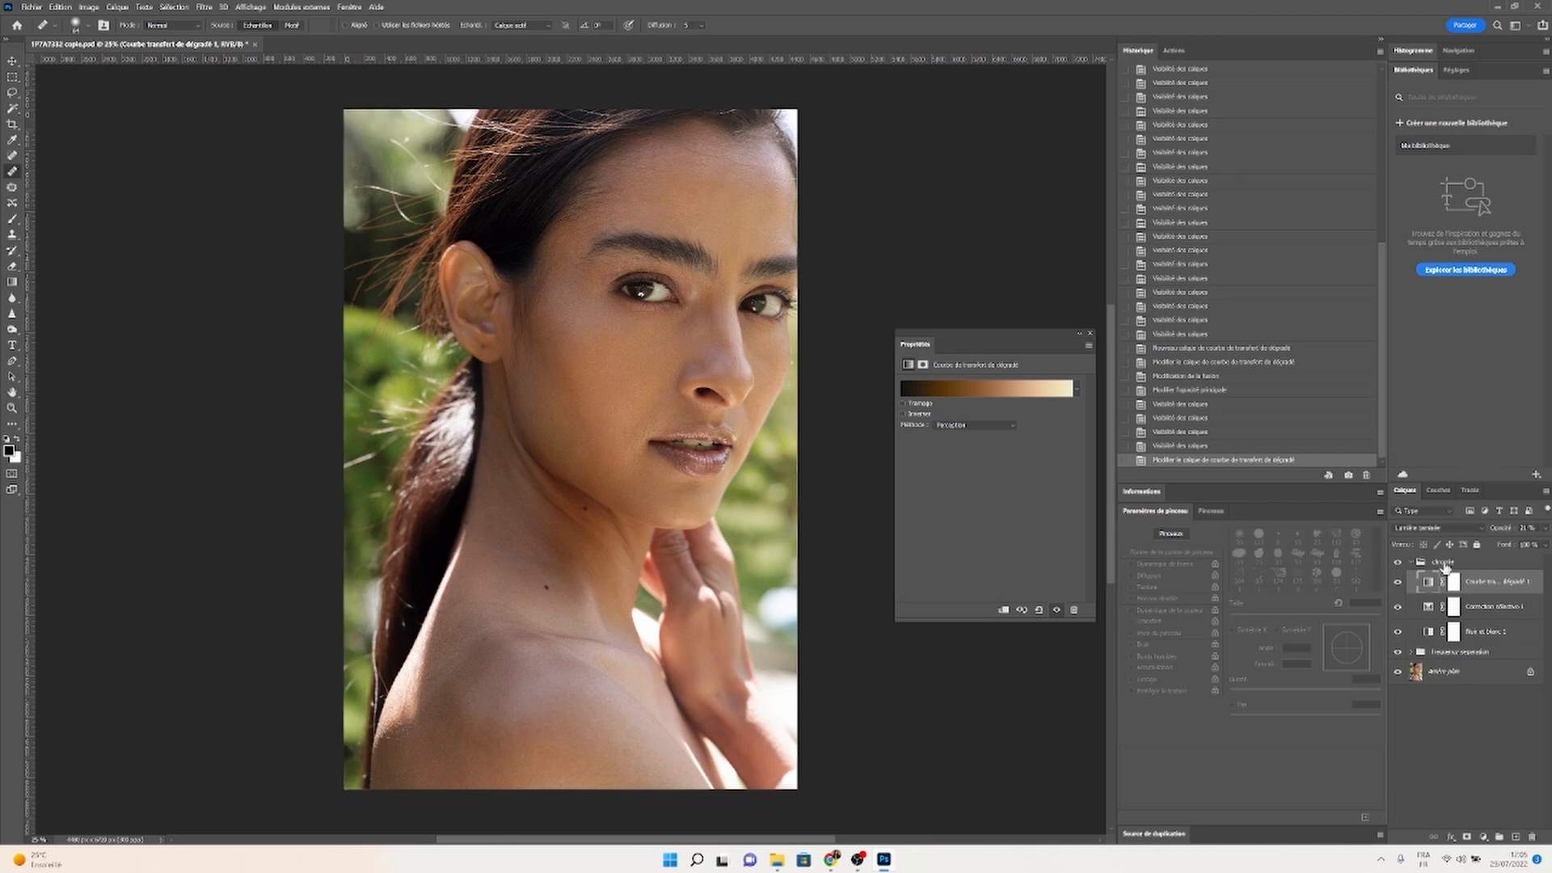
- Slightly lower the Gradient Map layer's opacity, and select the chromie group
left_click(1544, 528)
left_click_drag(1506, 548, 1497, 547)
left_click(1413, 564)
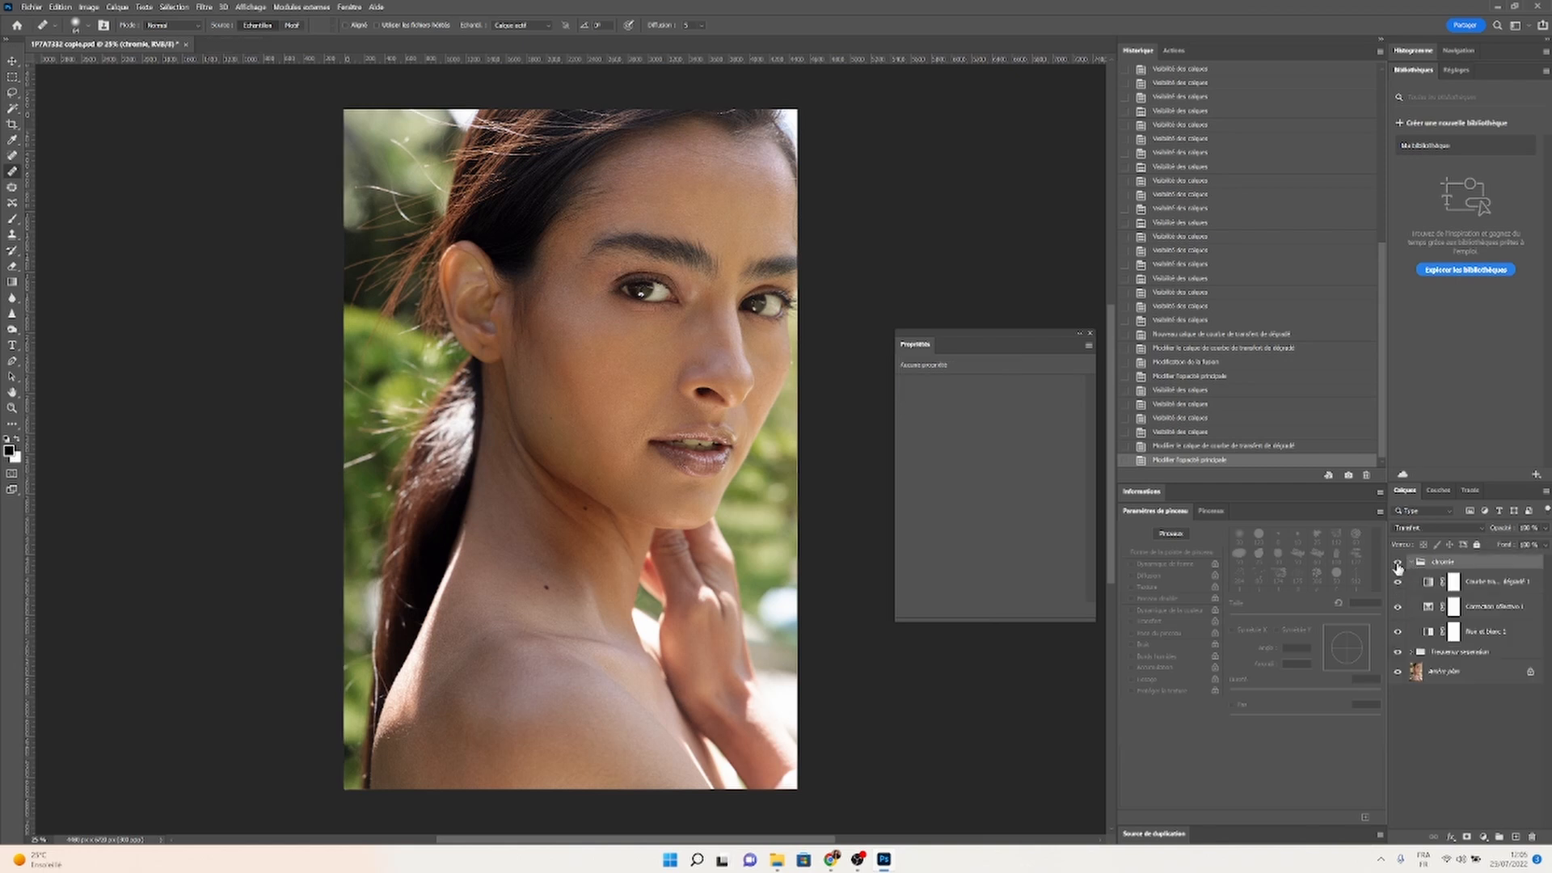
- Compare the portrait with and without the whole chromie group, leaving the group visible
left_click(1399, 563)
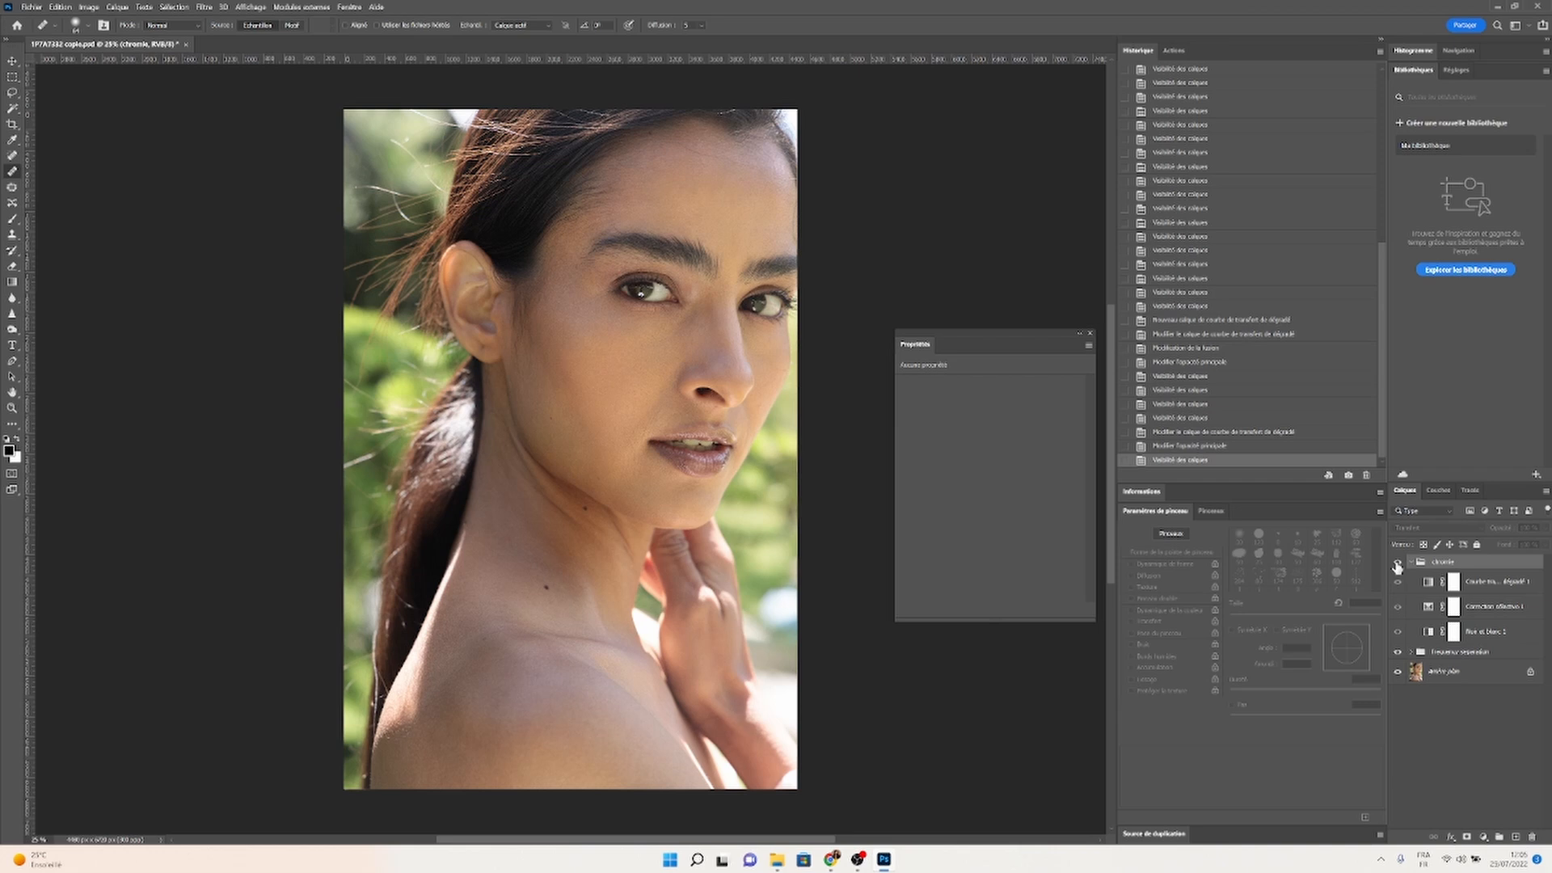
left_click(1399, 563)
left_click(1399, 565)
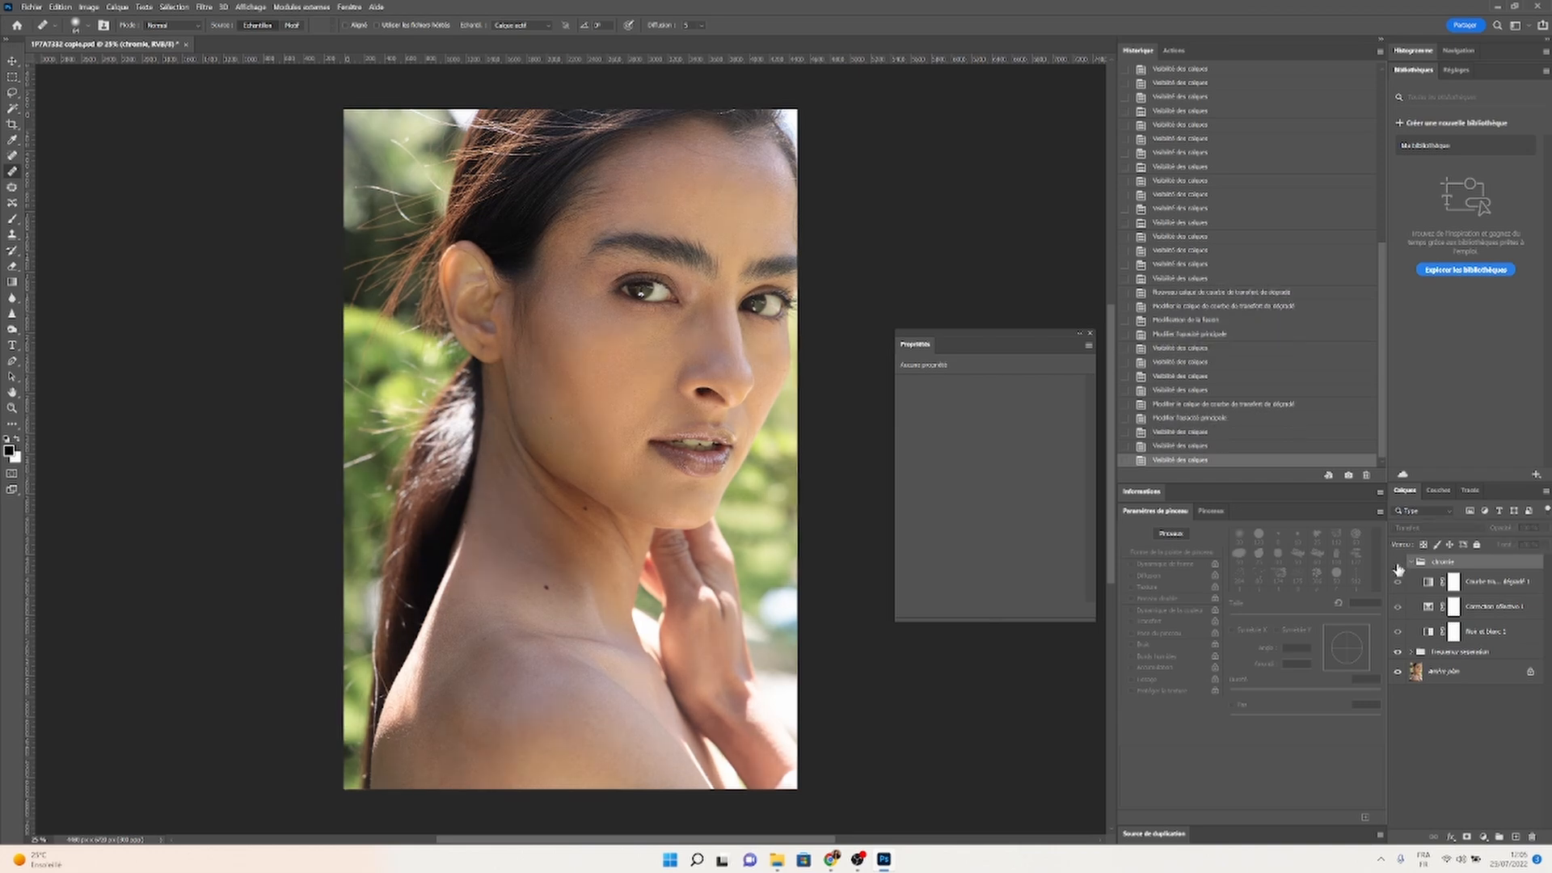
left_click(1398, 564)
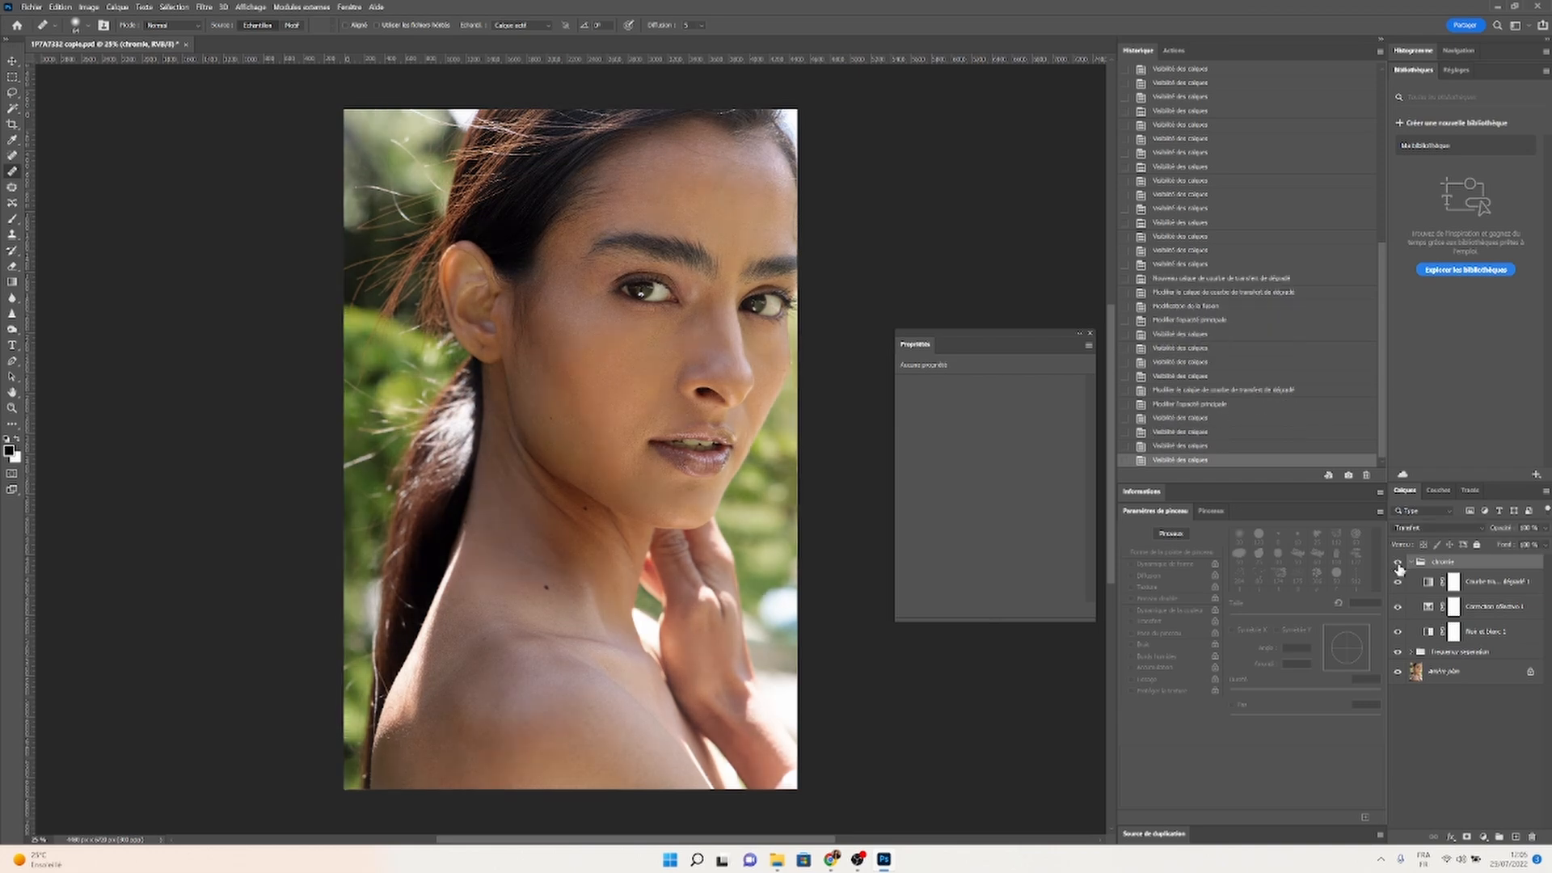
left_click(1399, 566)
left_click(1399, 566)
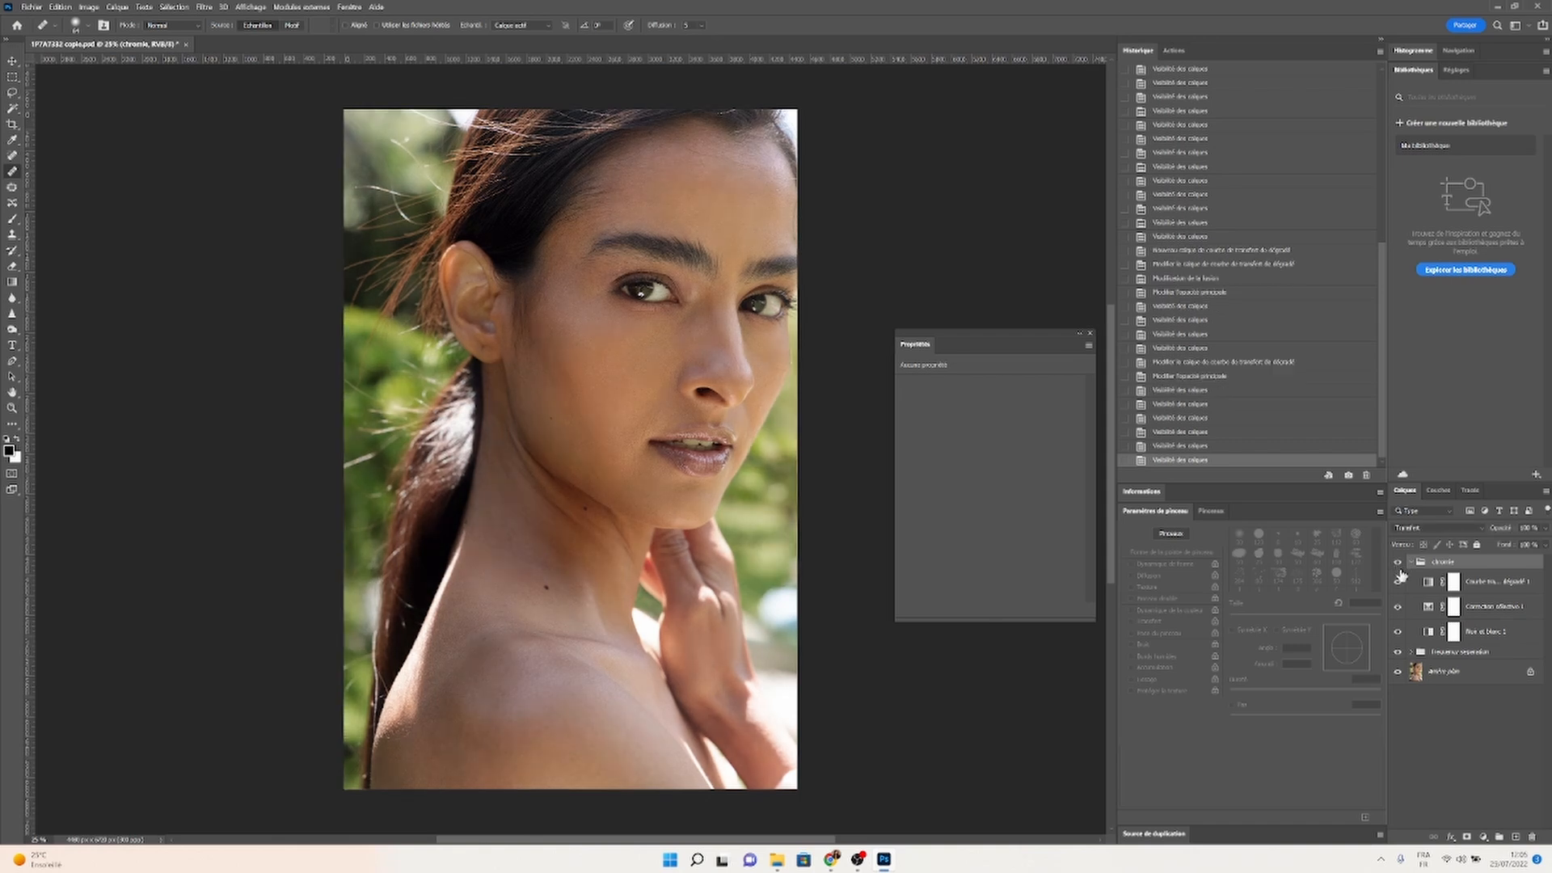
left_click(1399, 566)
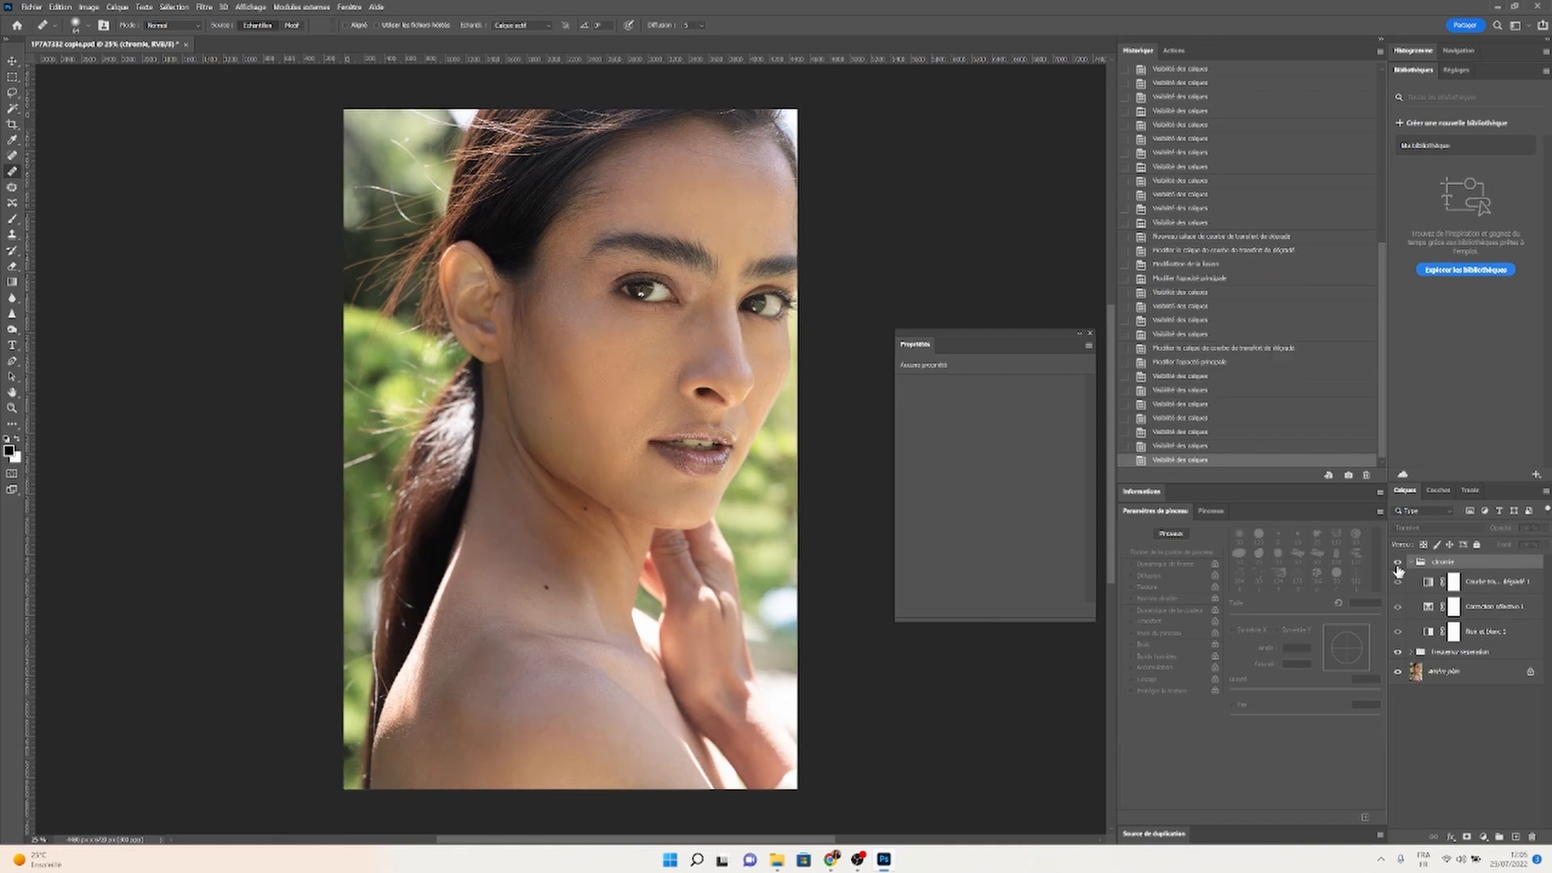
left_click(1399, 566)
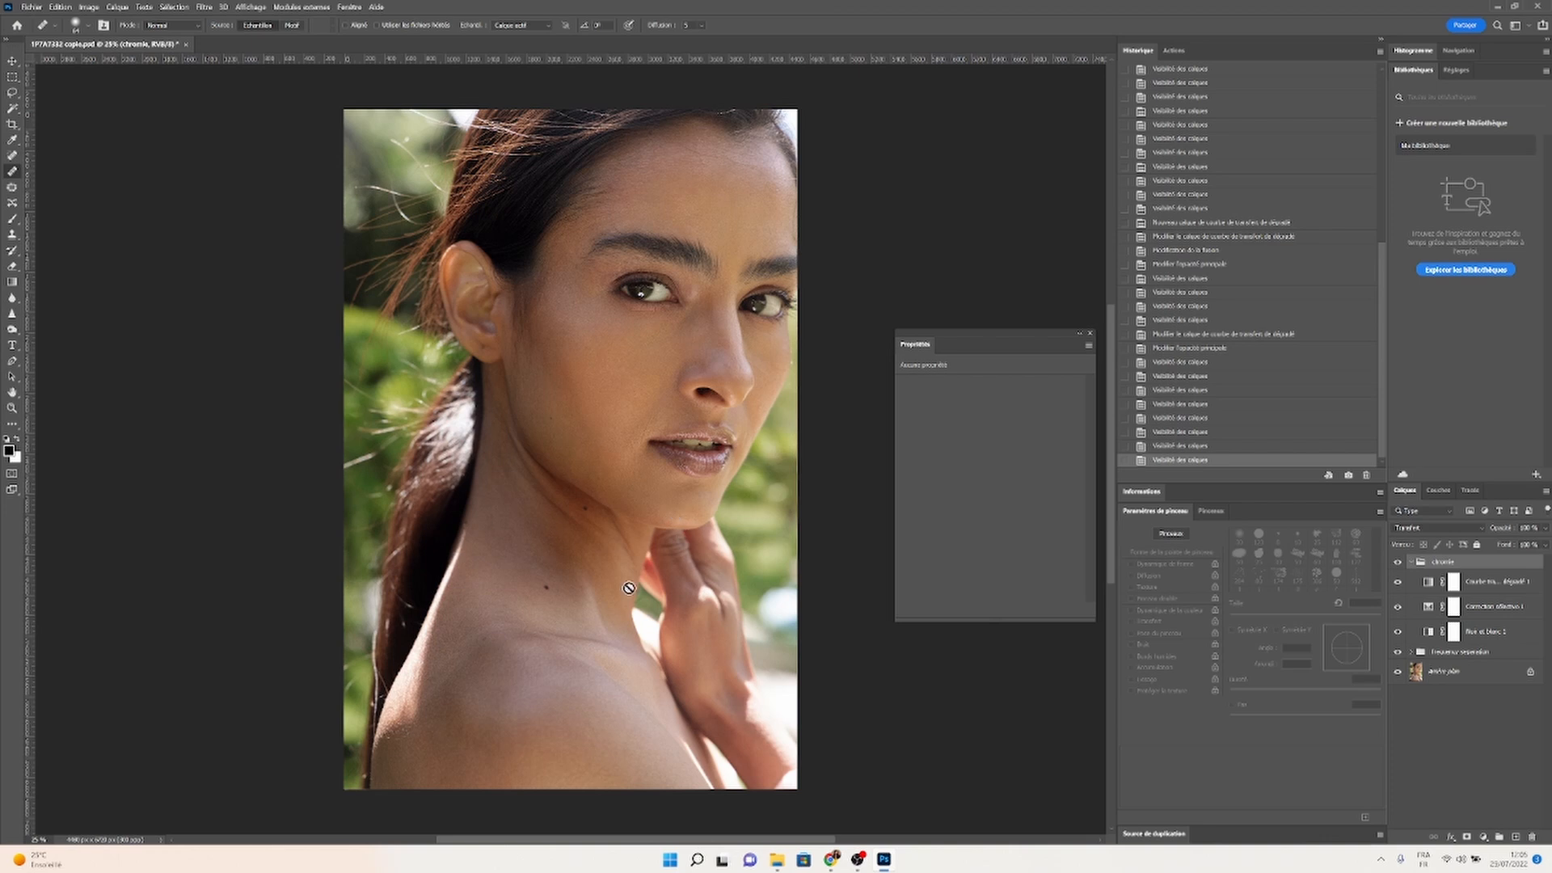
left_click(1399, 566)
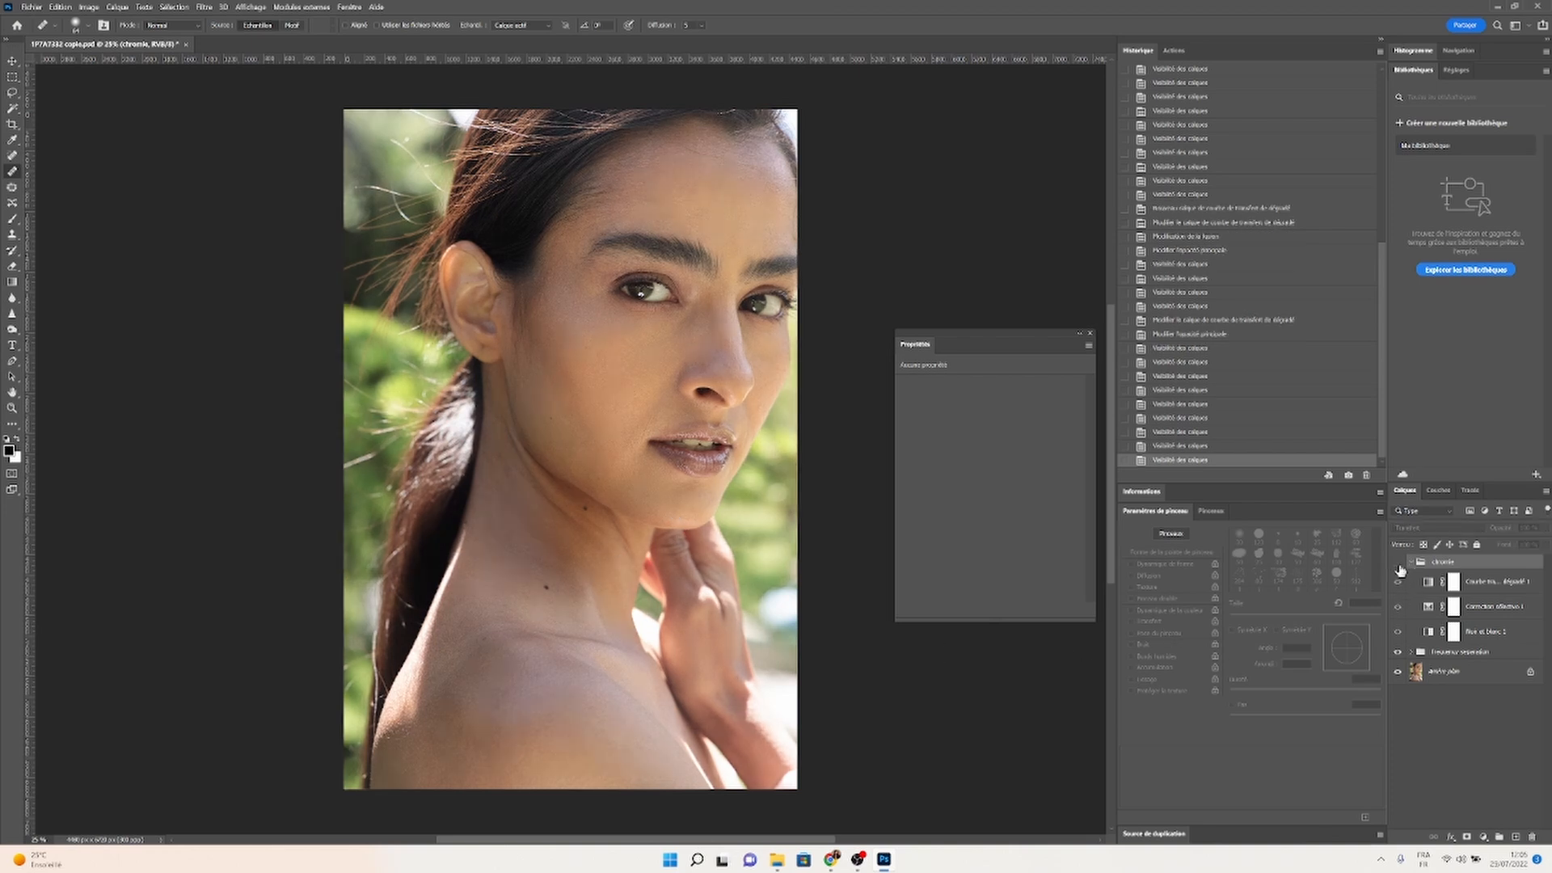
left_click(1399, 568)
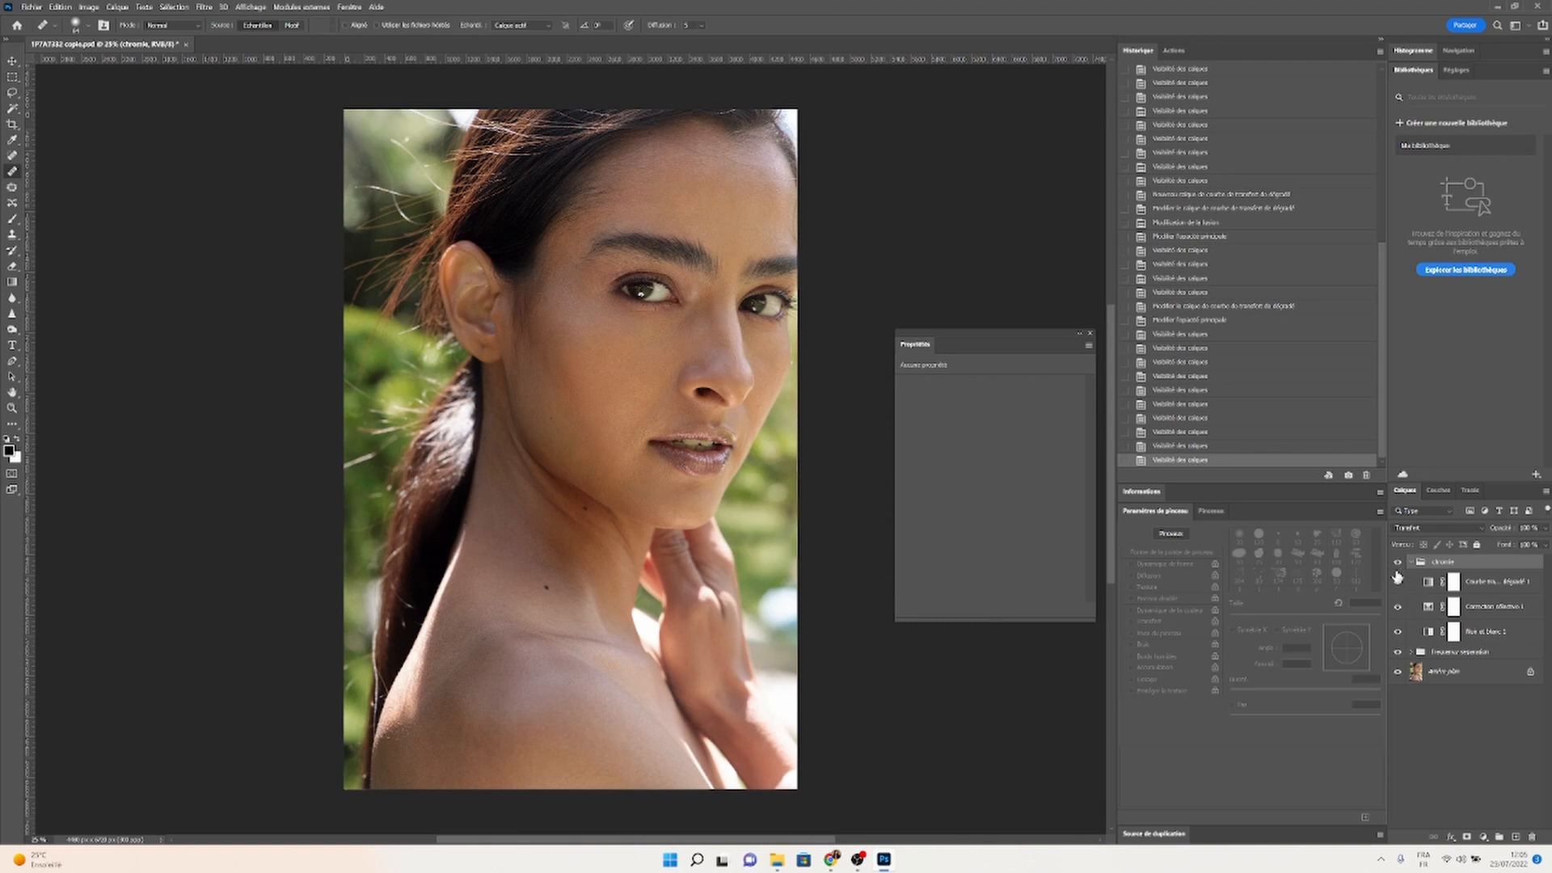